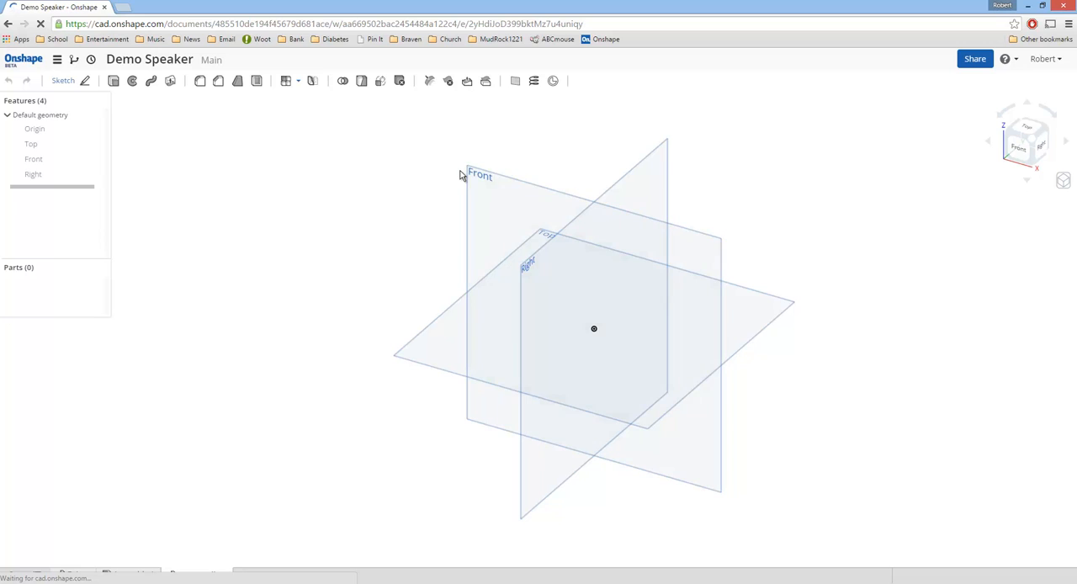
Step: Start a new sketch on the Front plane and view it straight on
click(485, 218)
right_click(493, 208)
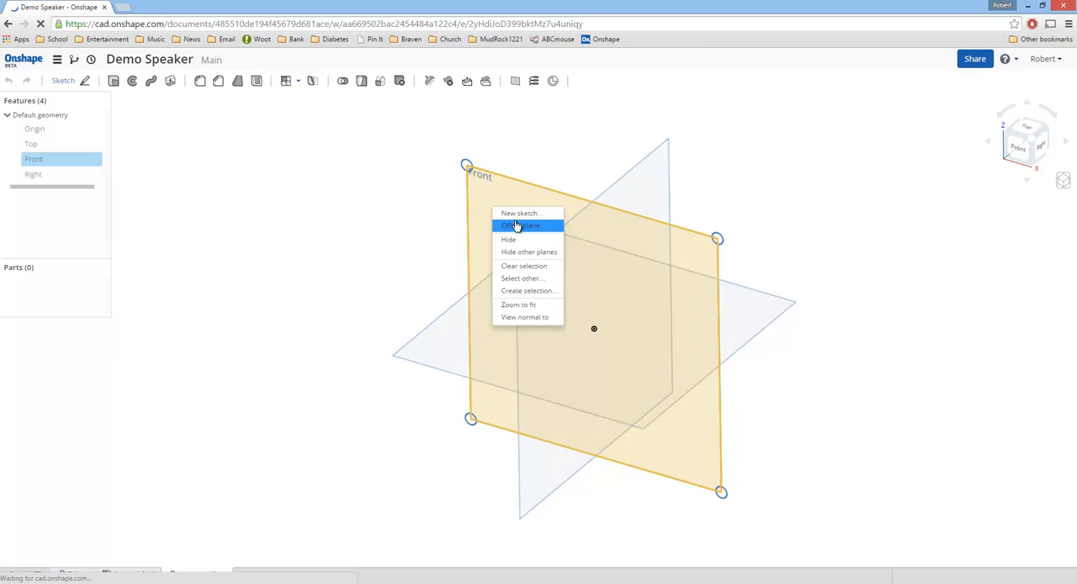
click(523, 212)
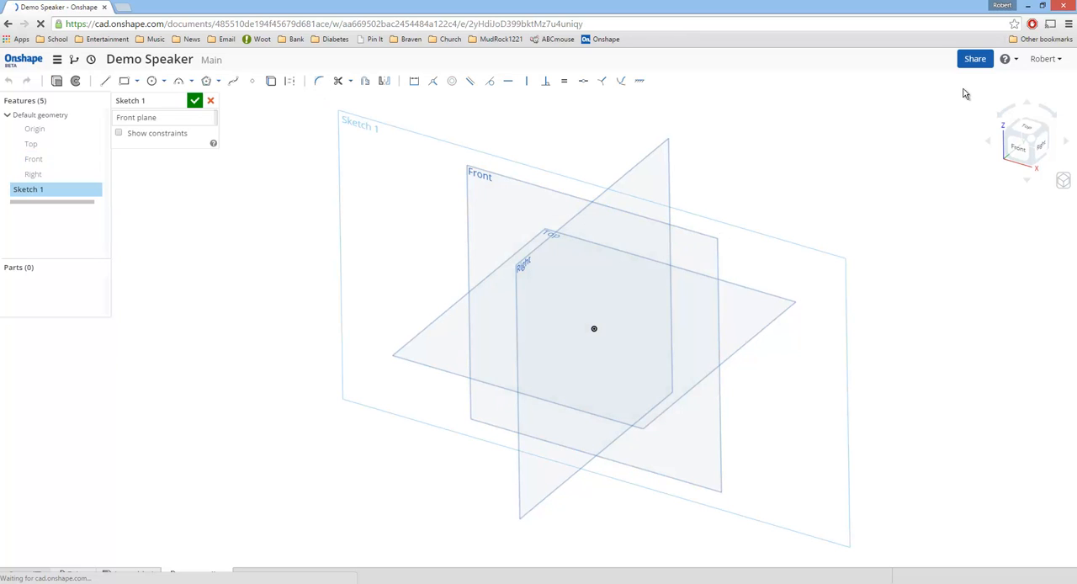
click(1026, 154)
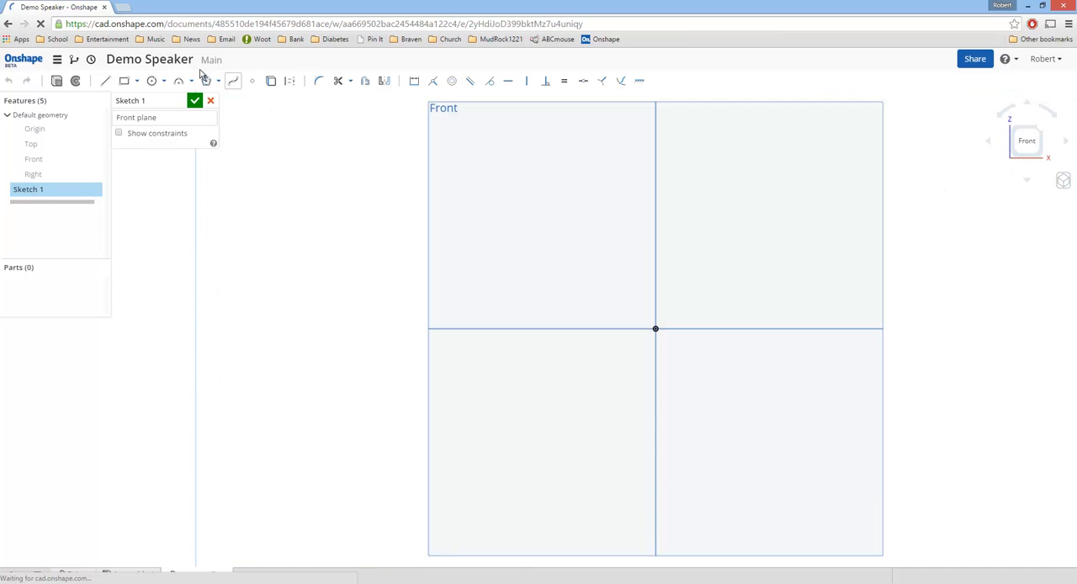
Step: Sketch a center point rectangle centred on the origin, wider than it is tall and extending past the Front plane's sides
click(137, 82)
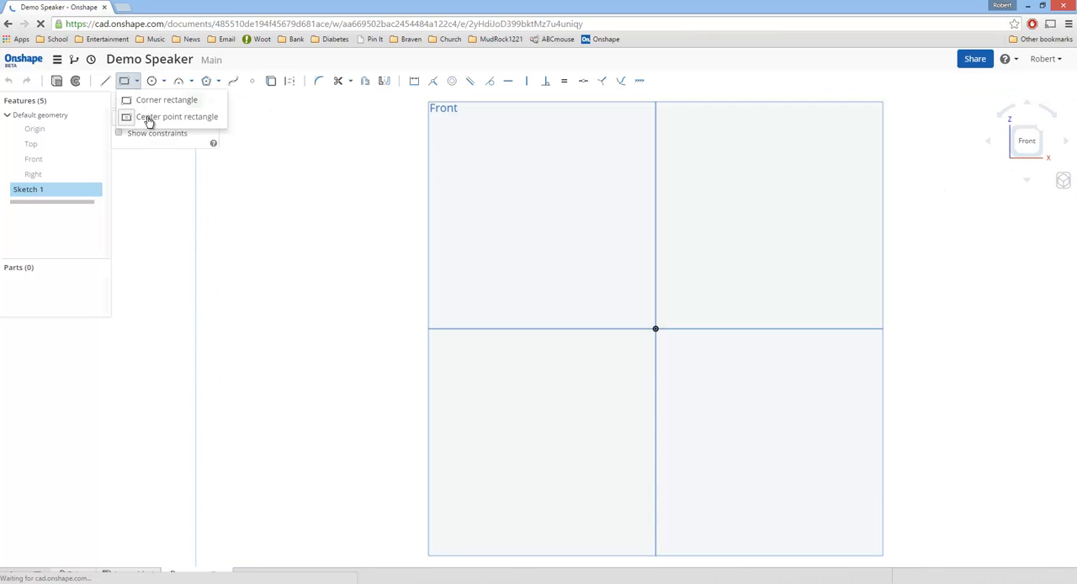
click(154, 117)
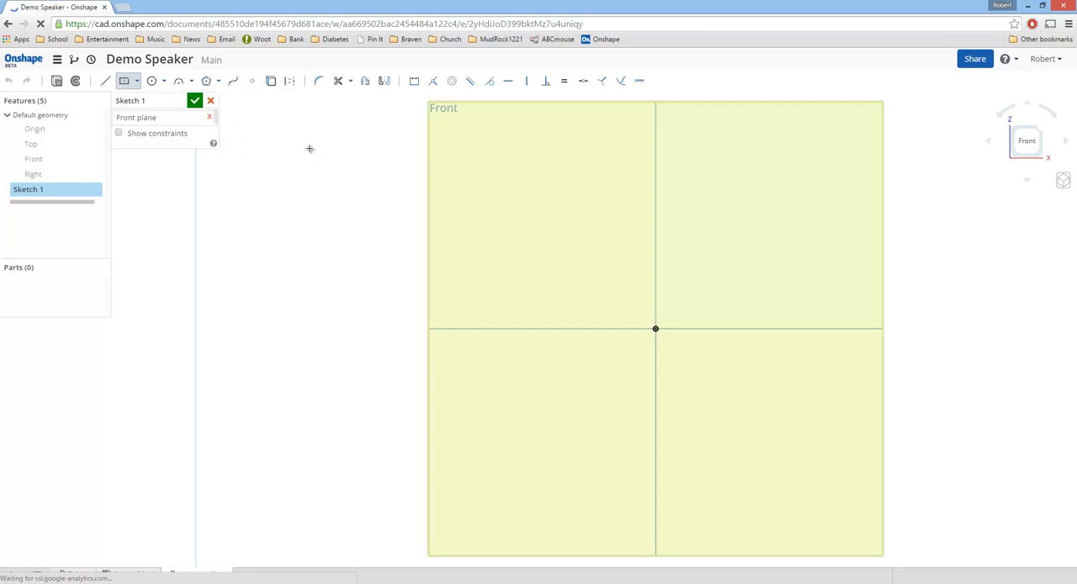
click(656, 328)
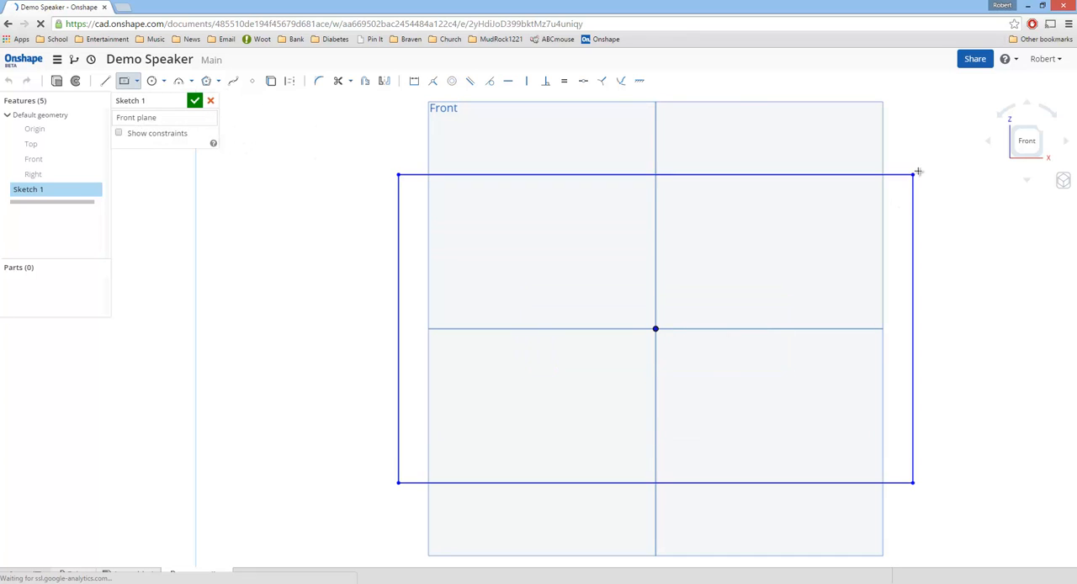
click(945, 166)
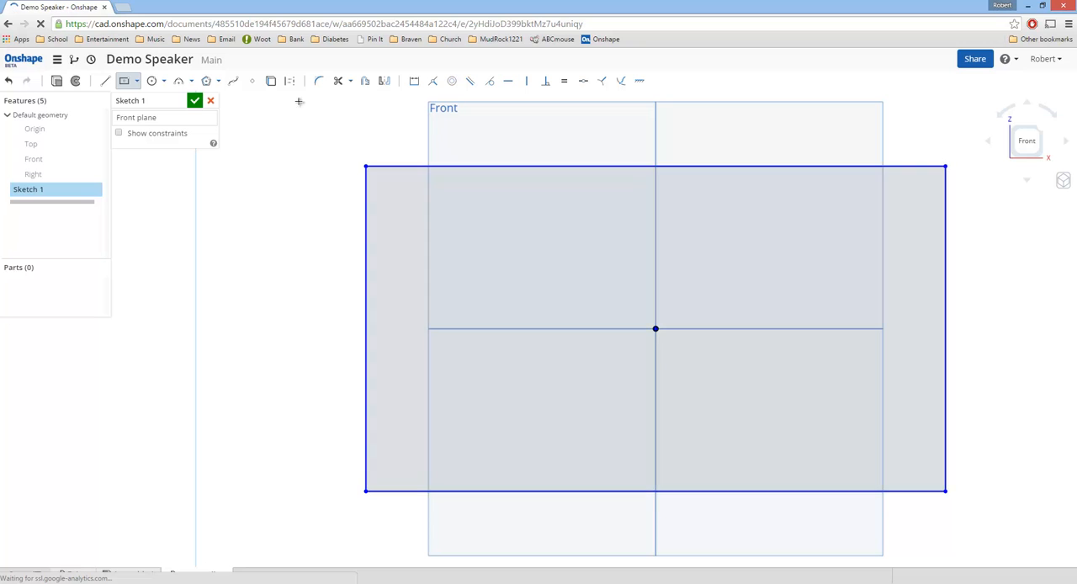
click(152, 81)
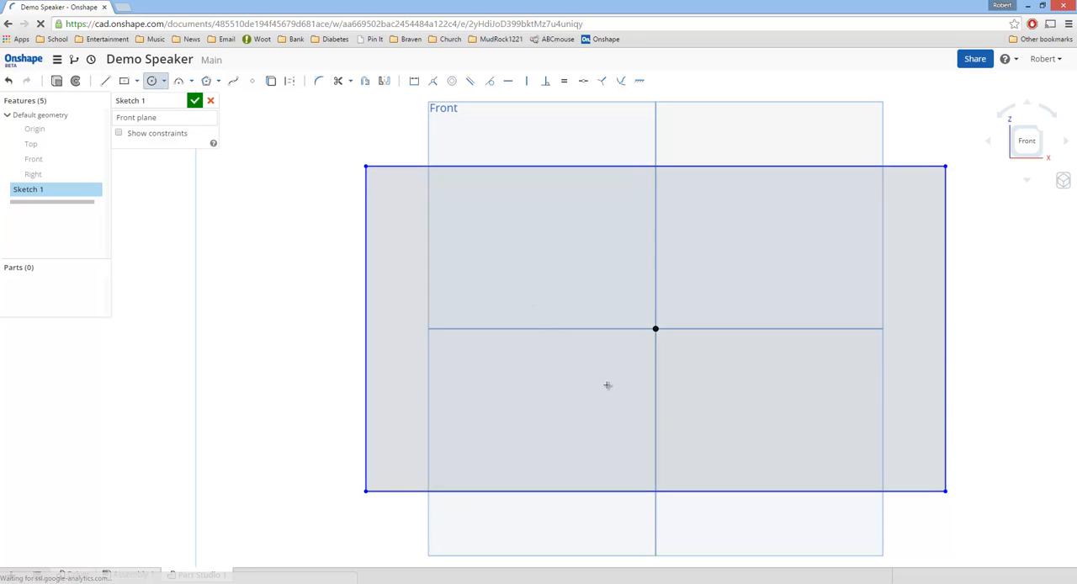
key(Escape)
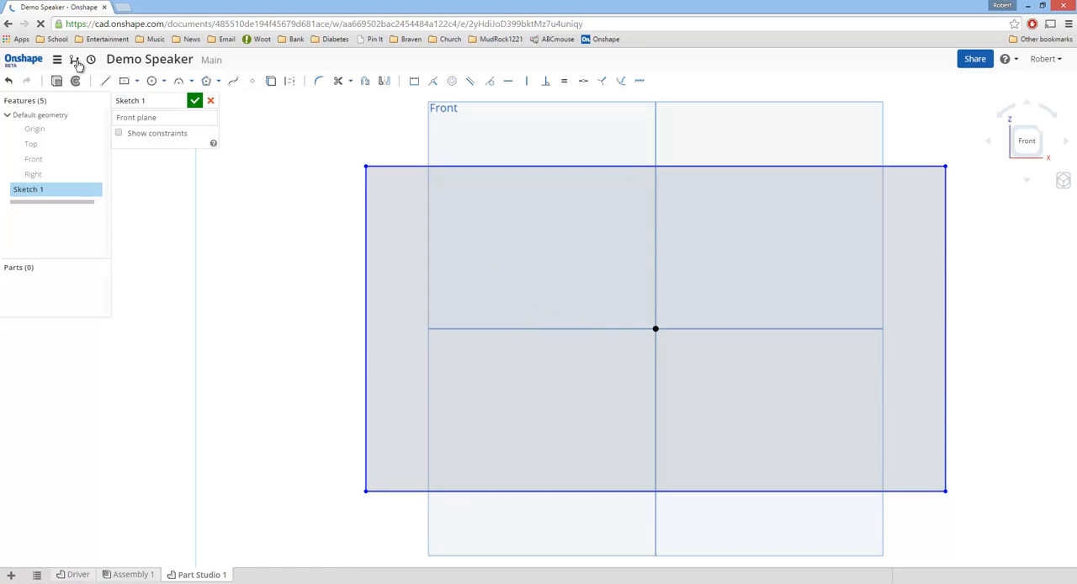
Step: Sketch a horizontal line about 3.64 in long inside the rectangle, slightly above the origin
click(105, 82)
click(538, 297)
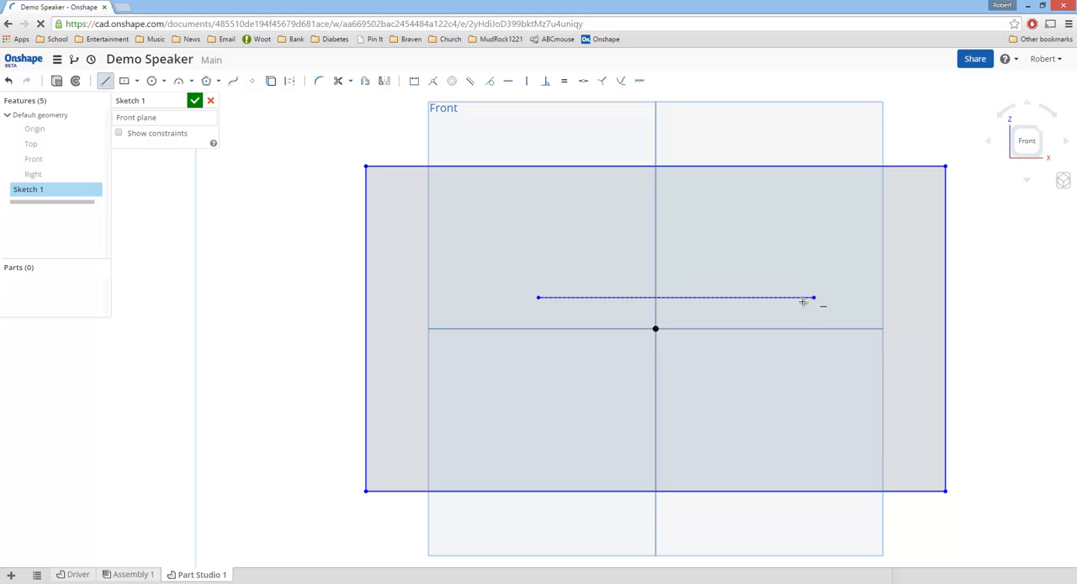
click(812, 297)
key(Escape)
right_click(711, 302)
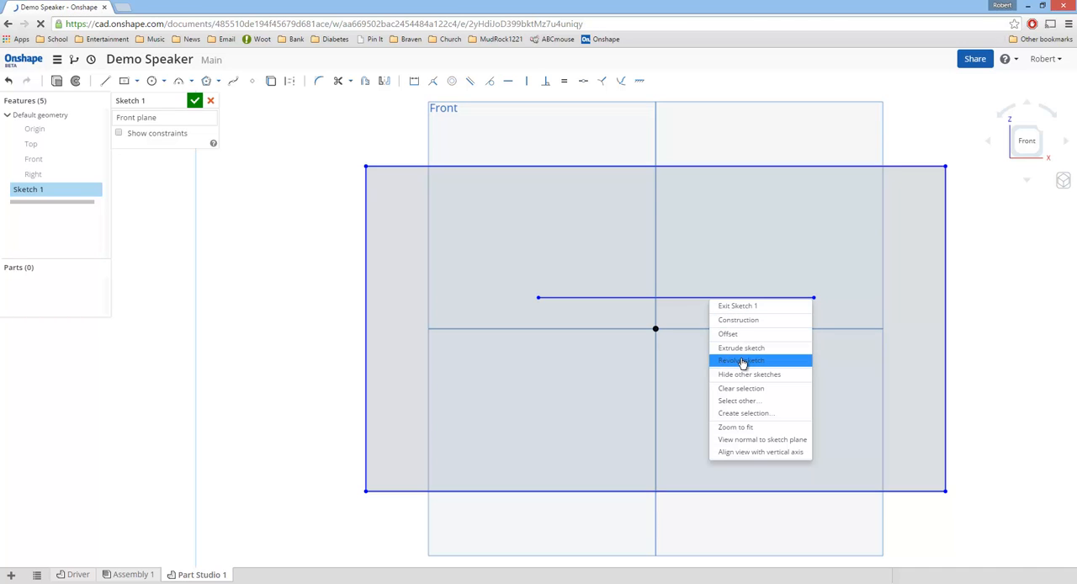
Step: Apply a Midpoint constraint that centres the horizontal line on the origin
click(671, 298)
right_click(672, 302)
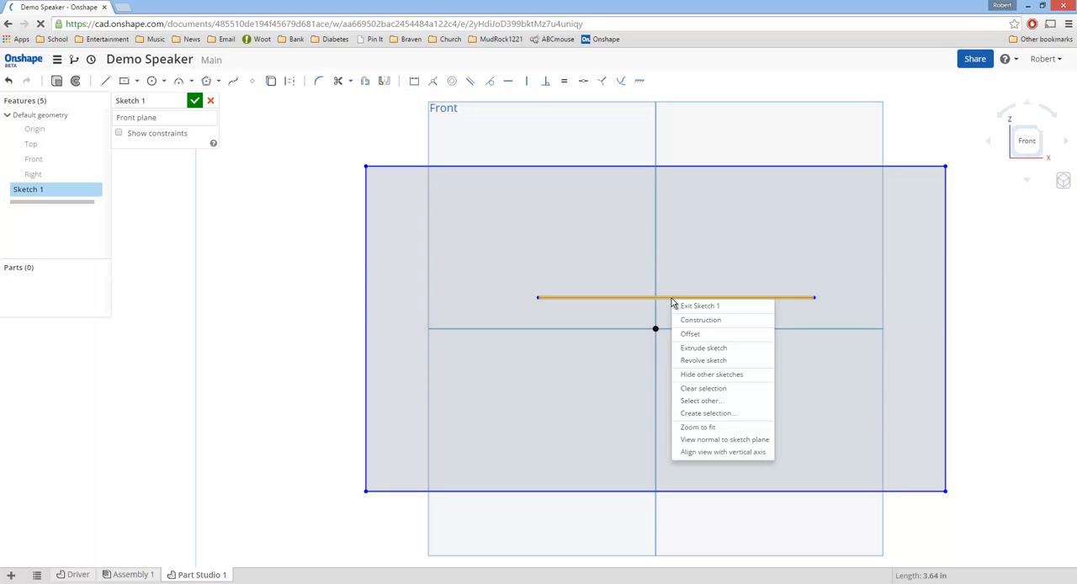
key(Escape)
click(657, 330)
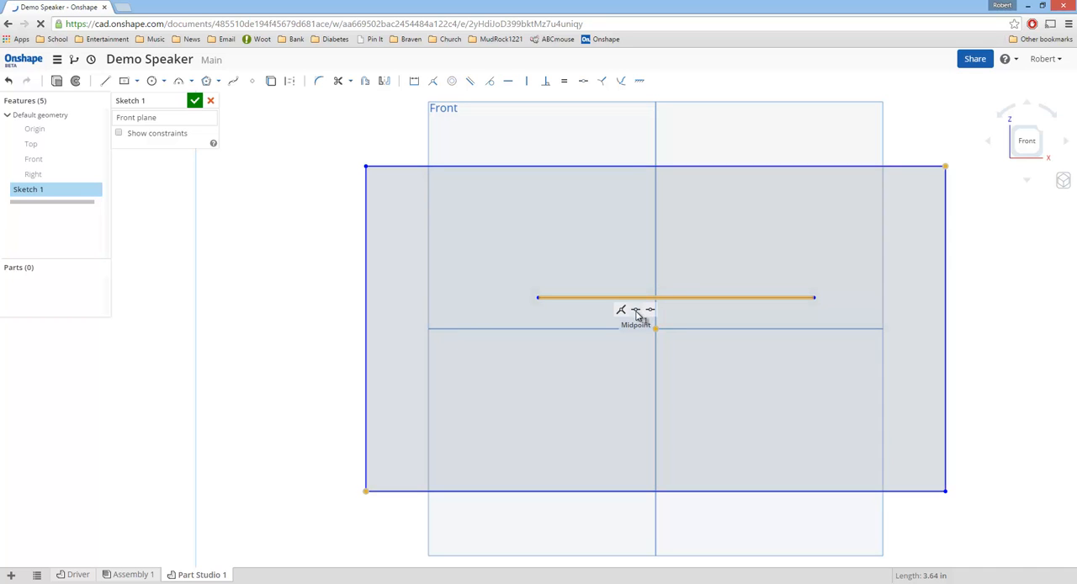
click(263, 253)
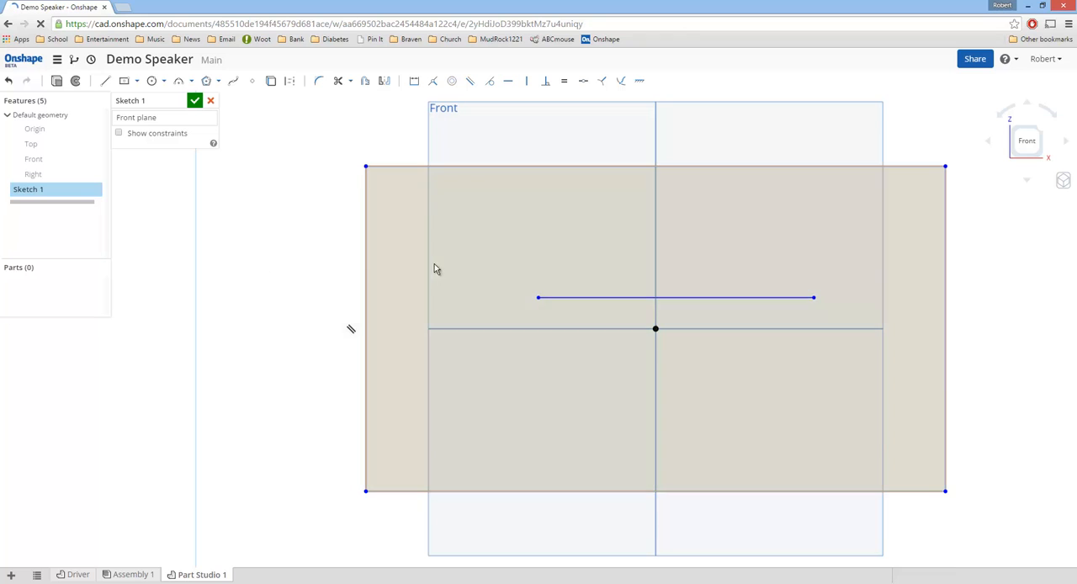
click(580, 298)
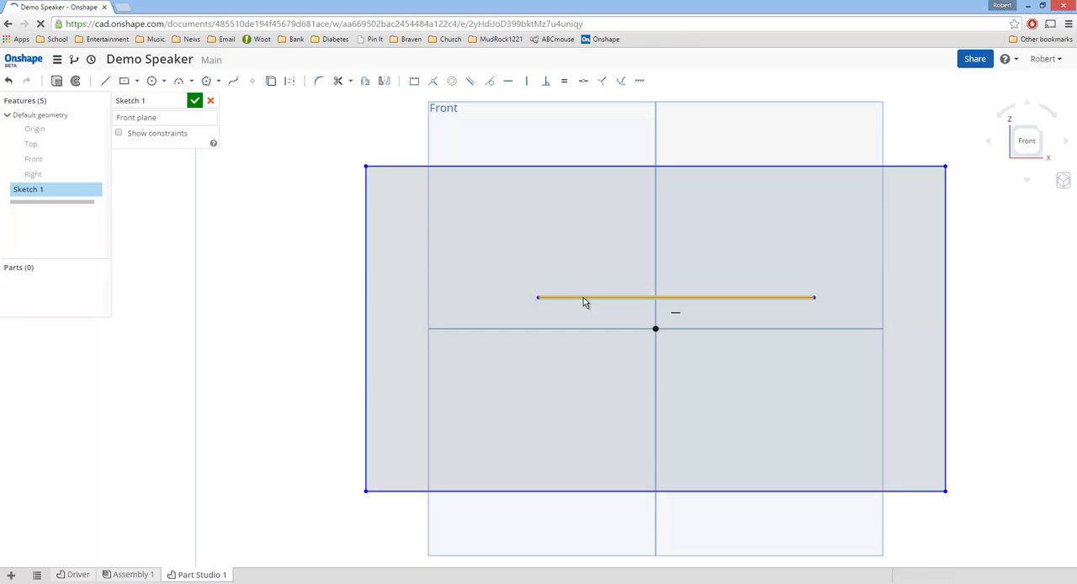
click(657, 329)
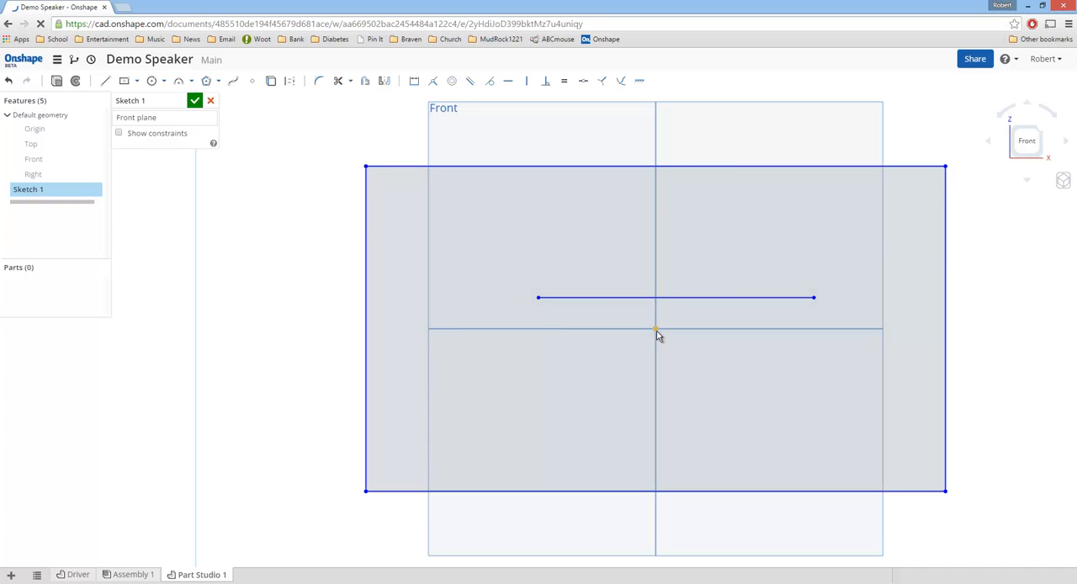
right_click(662, 301)
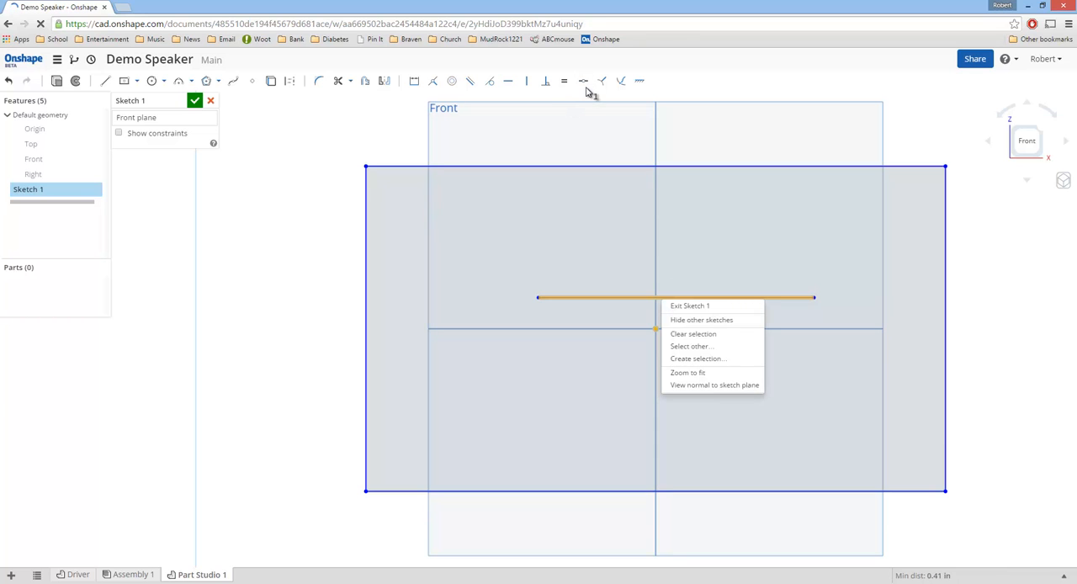
click(356, 237)
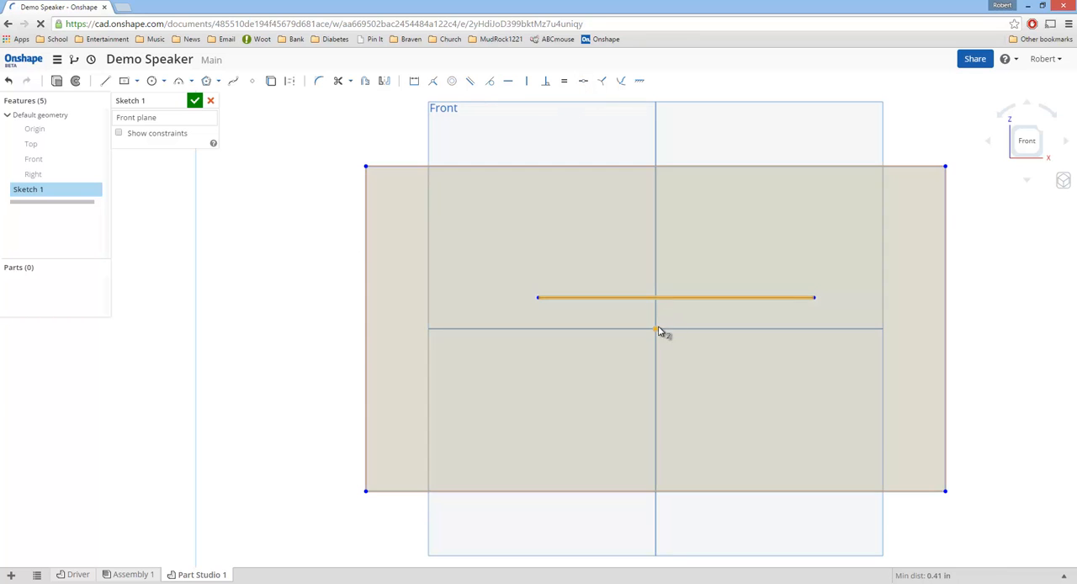
click(586, 82)
Step: Convert the horizontal line through the origin to construction geometry
click(580, 331)
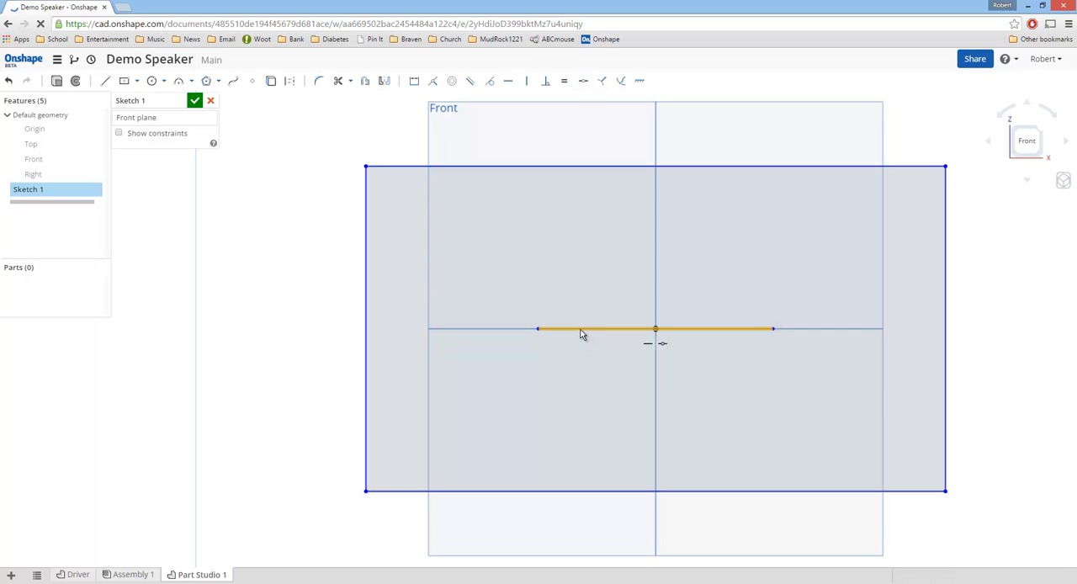
right_click(582, 332)
click(614, 352)
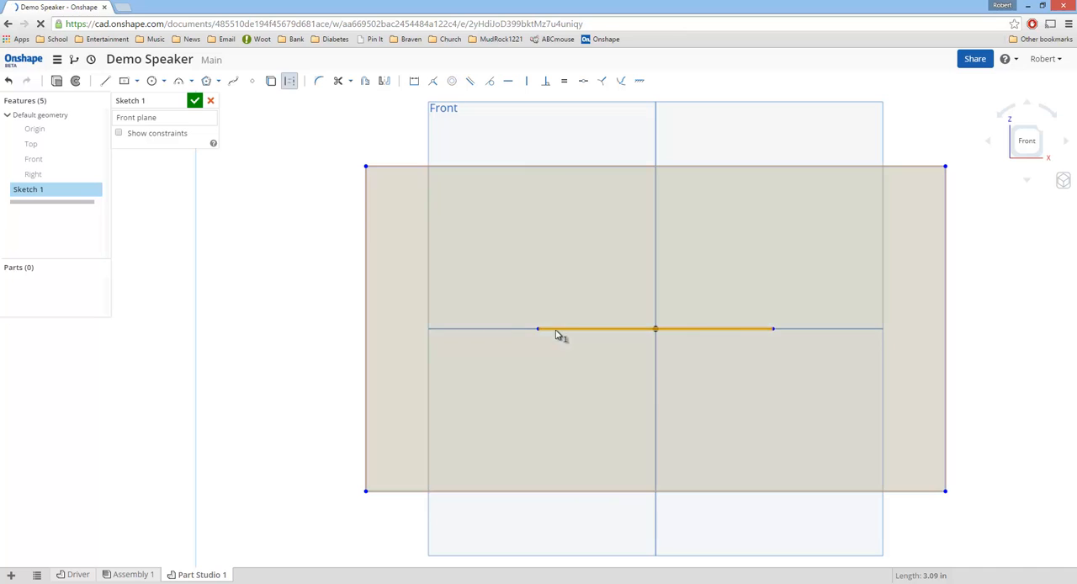
click(297, 242)
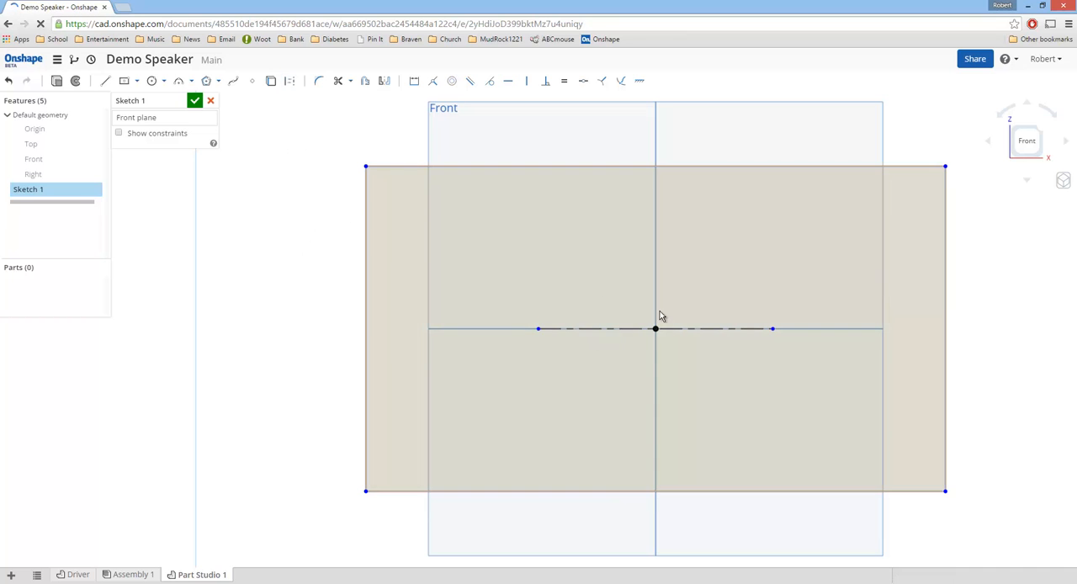
Step: Sketch two circles about 2.14 in in diameter, centred on the two ends of the construction line
click(152, 81)
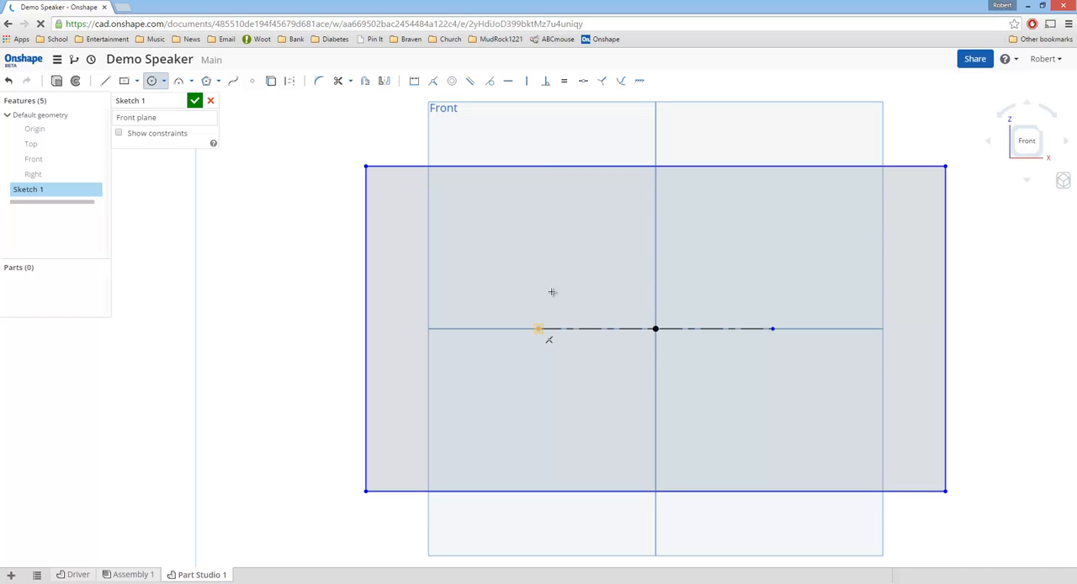
click(538, 328)
click(555, 250)
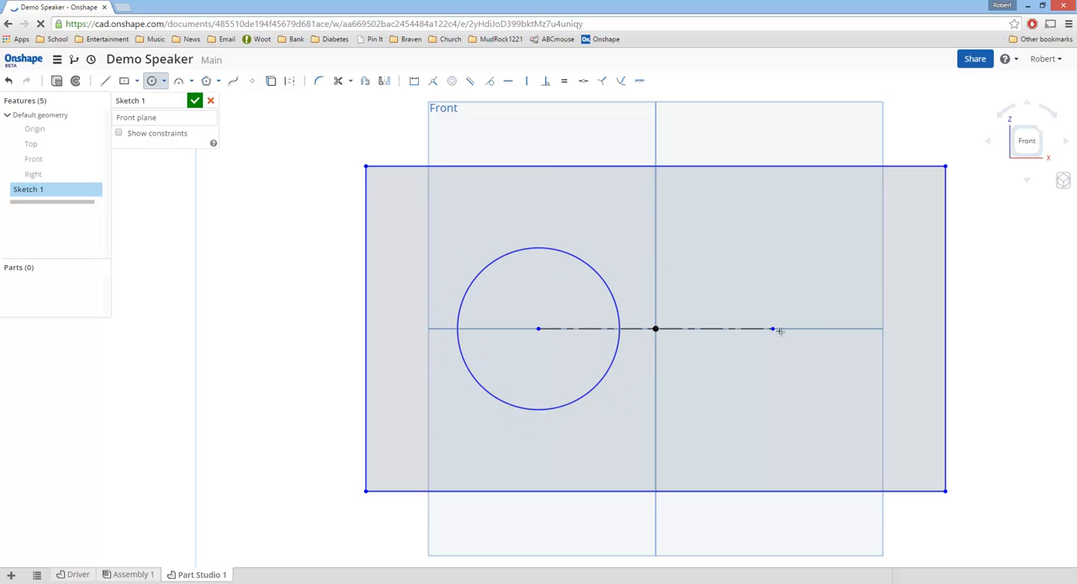
click(773, 328)
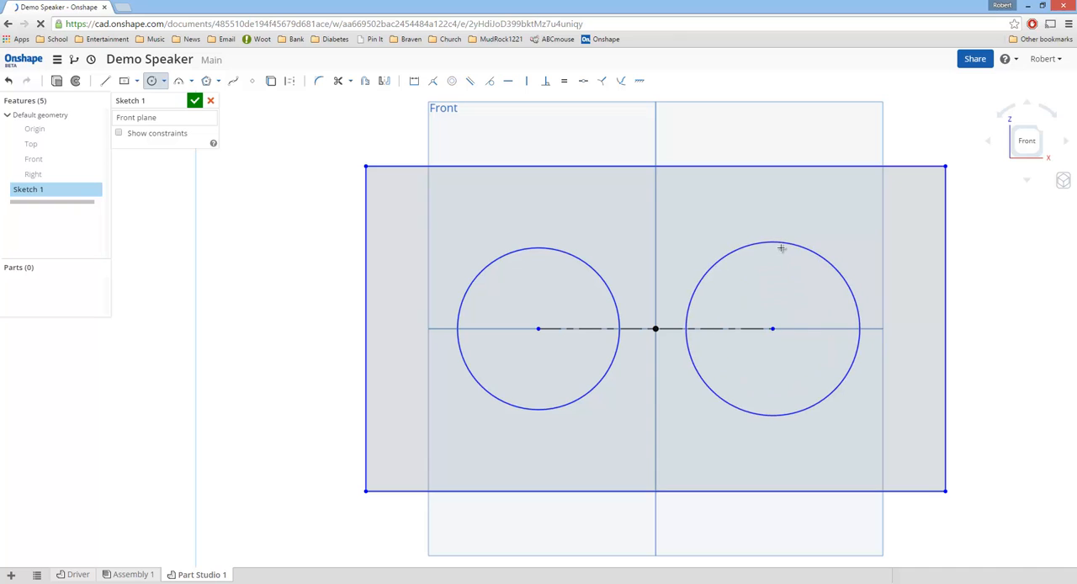
click(766, 249)
key(Escape)
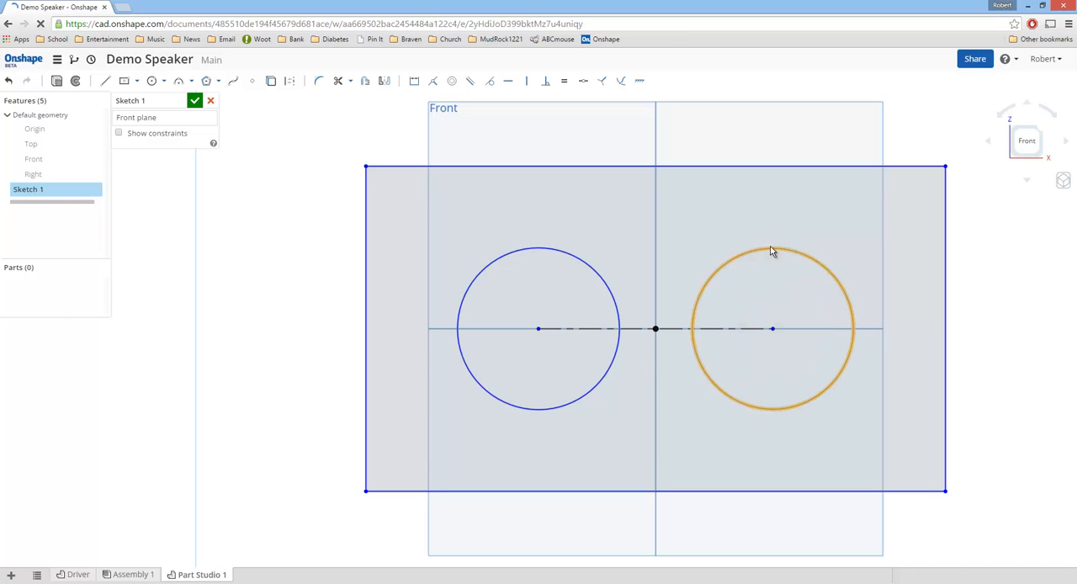
Step: Make the two circles equal and dimension the left circle's diameter to 2.5 in
click(597, 268)
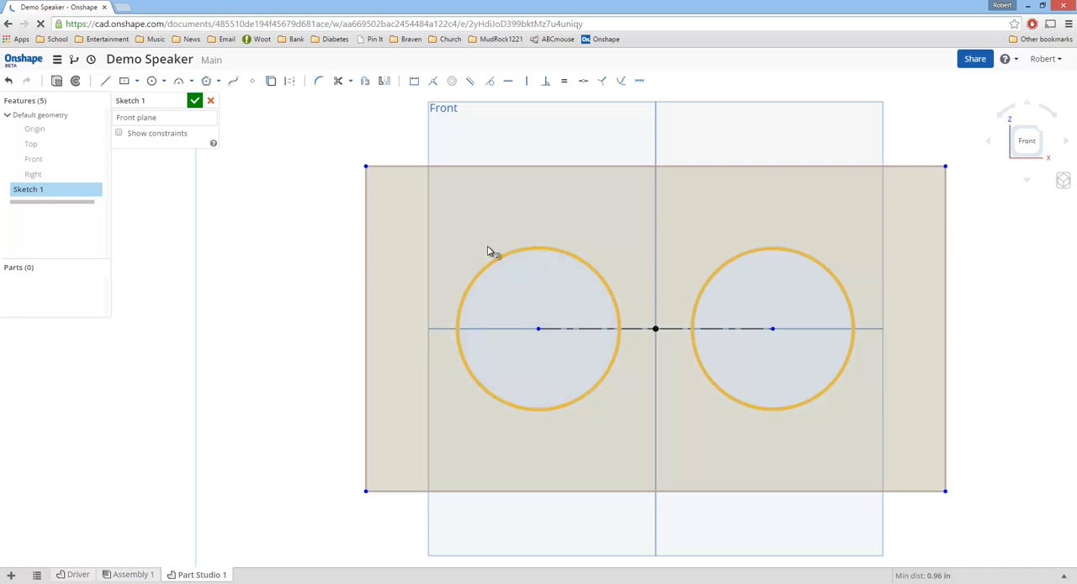
click(565, 82)
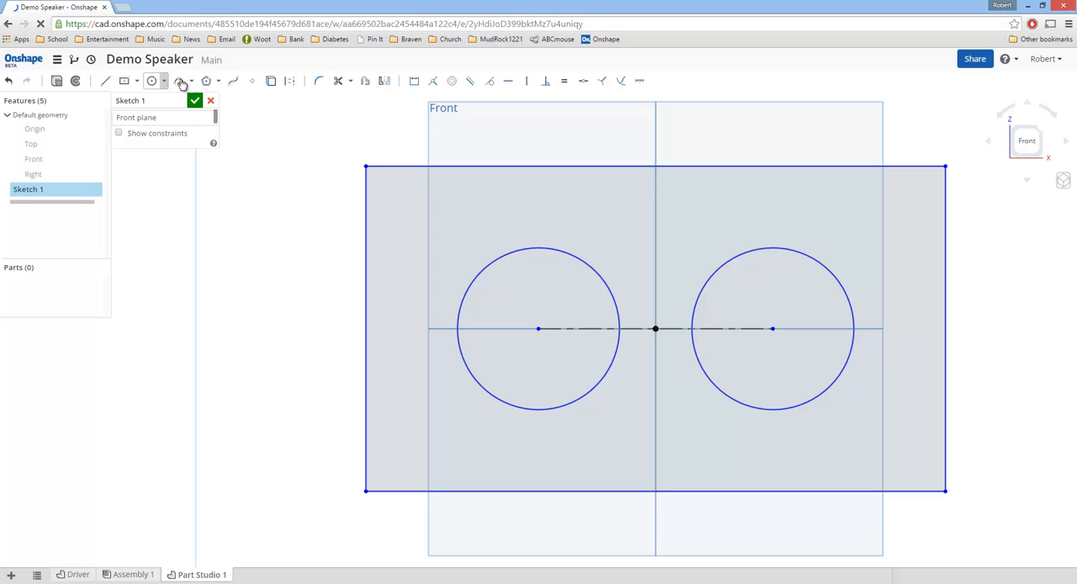
click(413, 81)
click(577, 259)
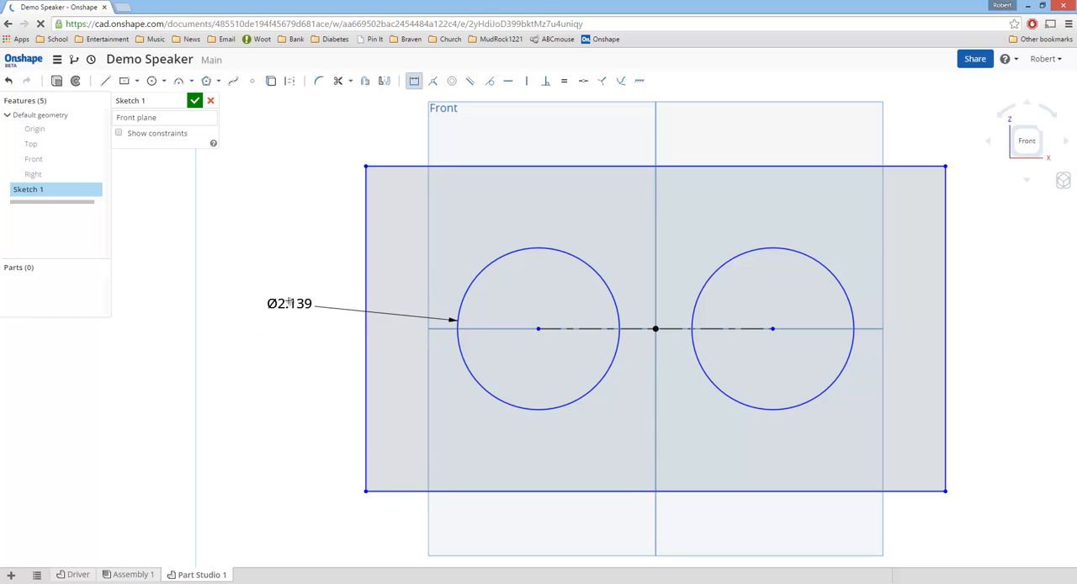
click(291, 297)
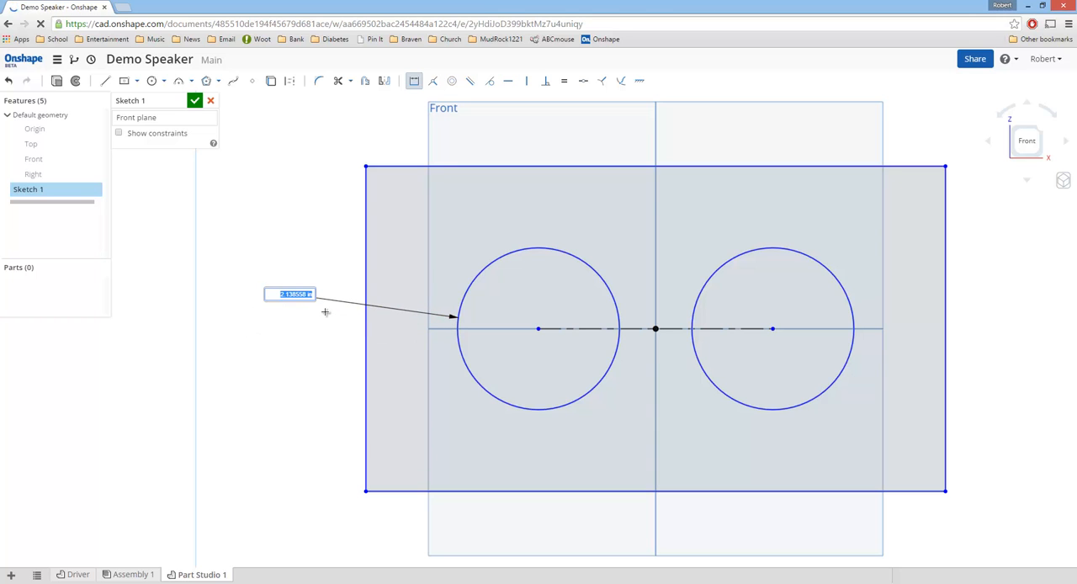
text(2.5)
key(Return)
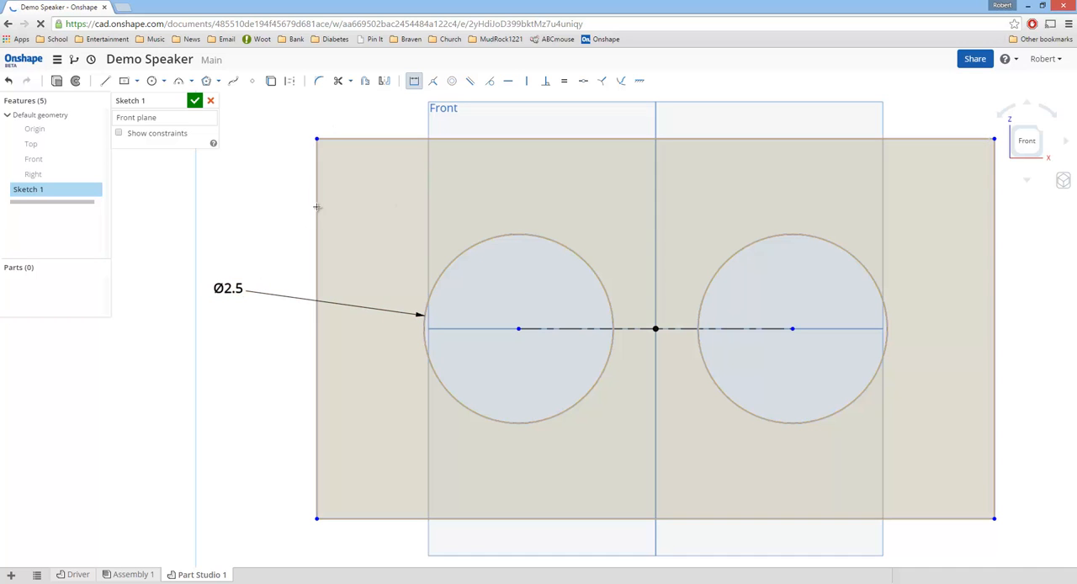
Step: Shrink the rectangle by moving its upper-left corner inwards
key(Escape)
mouse_move(370, 202)
mouse_down()
mouse_move(442, 238)
mouse_move(367, 188)
mouse_move(345, 184)
mouse_move(331, 197)
mouse_move(349, 164)
mouse_move(345, 173)
mouse_up()
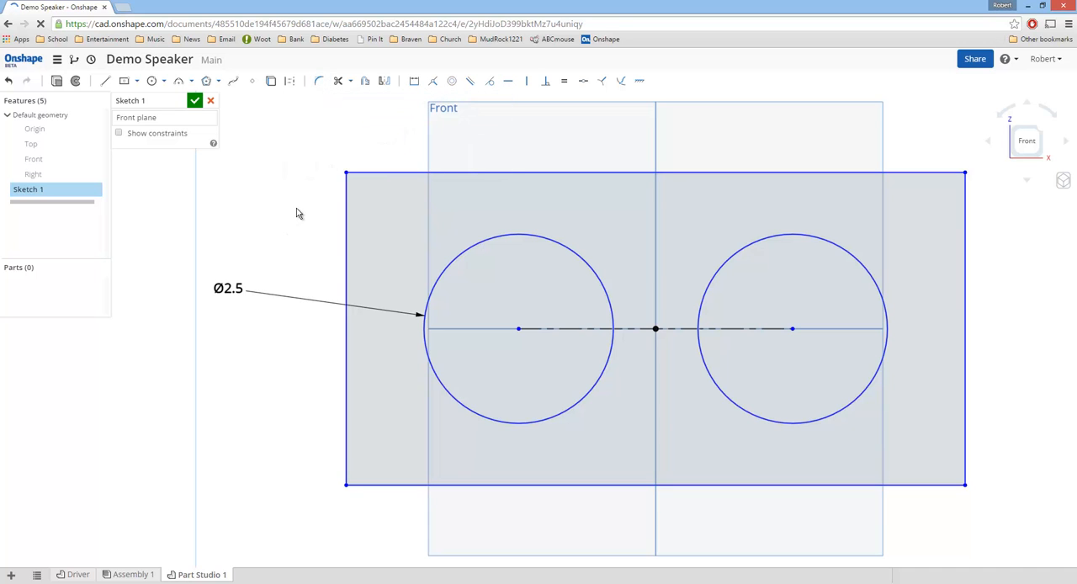
Step: Delete both circles from the sketch, keeping the rectangle and the construction line
click(347, 221)
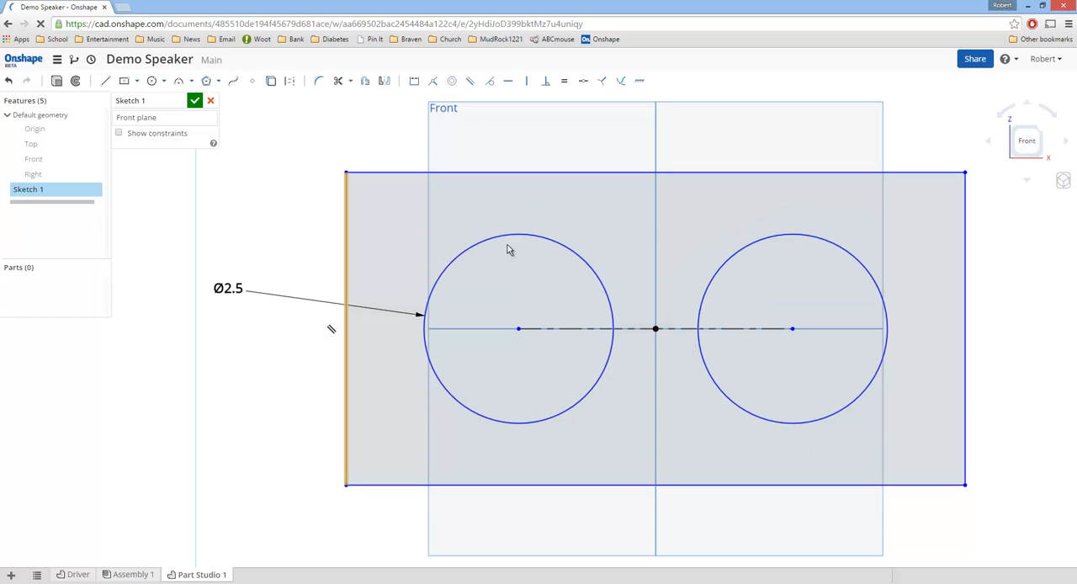
click(511, 240)
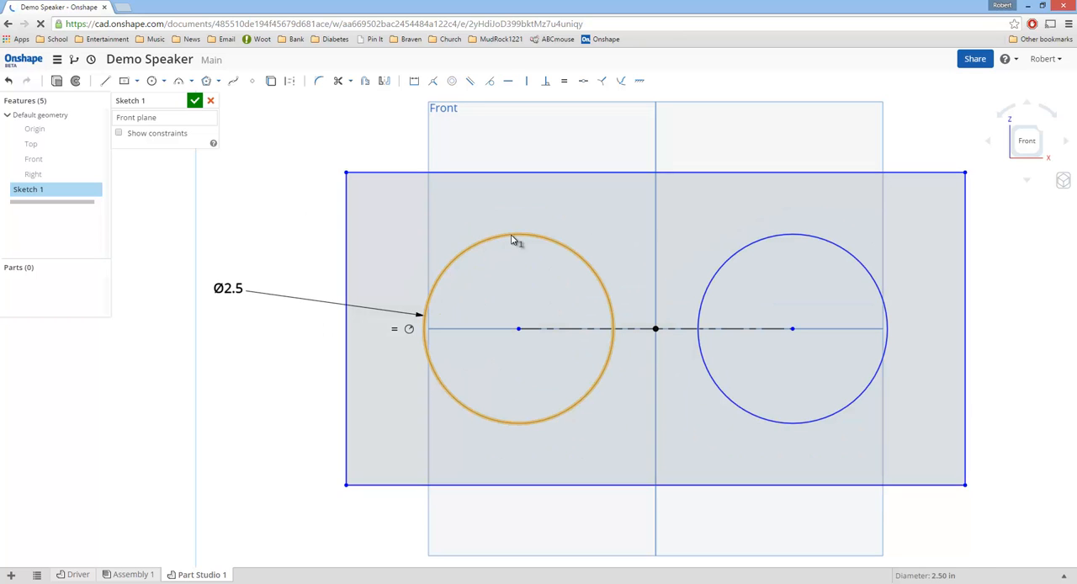
key(Delete)
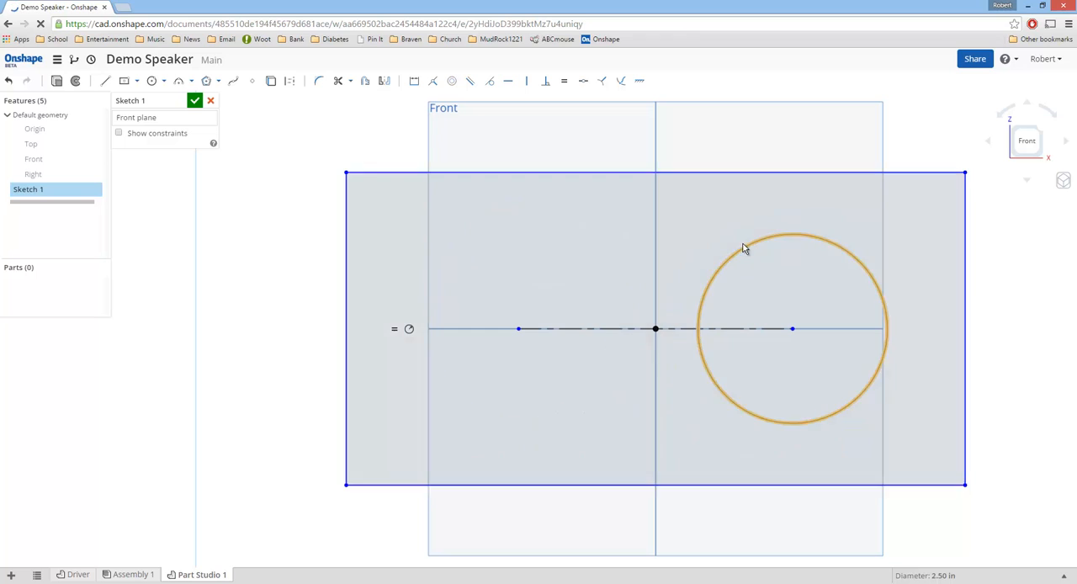
click(791, 235)
key(Delete)
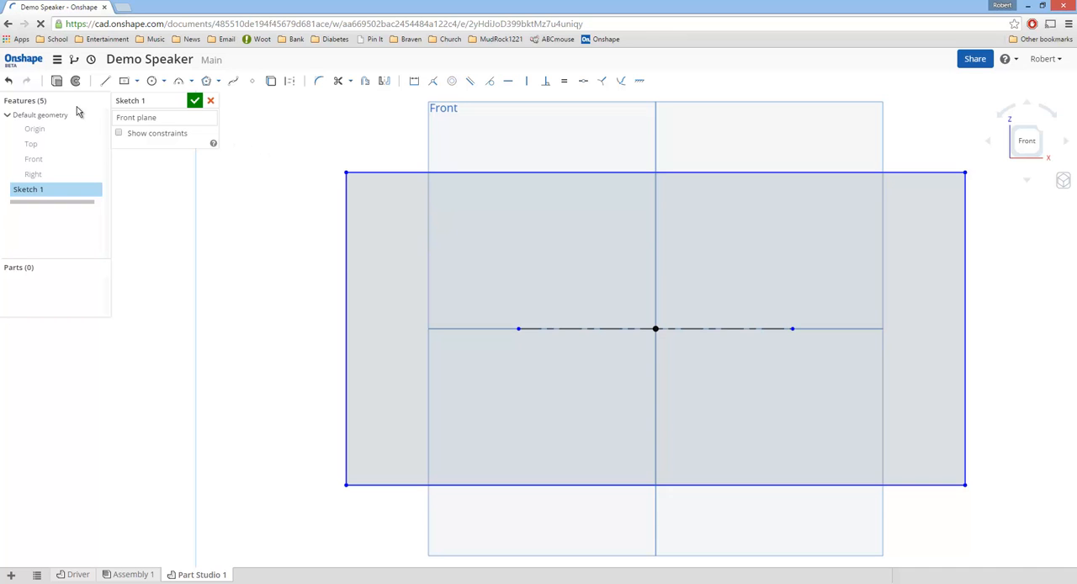
Step: Extrude the rectangle sketch symmetrically as a new solid with a depth of 5 in
click(56, 80)
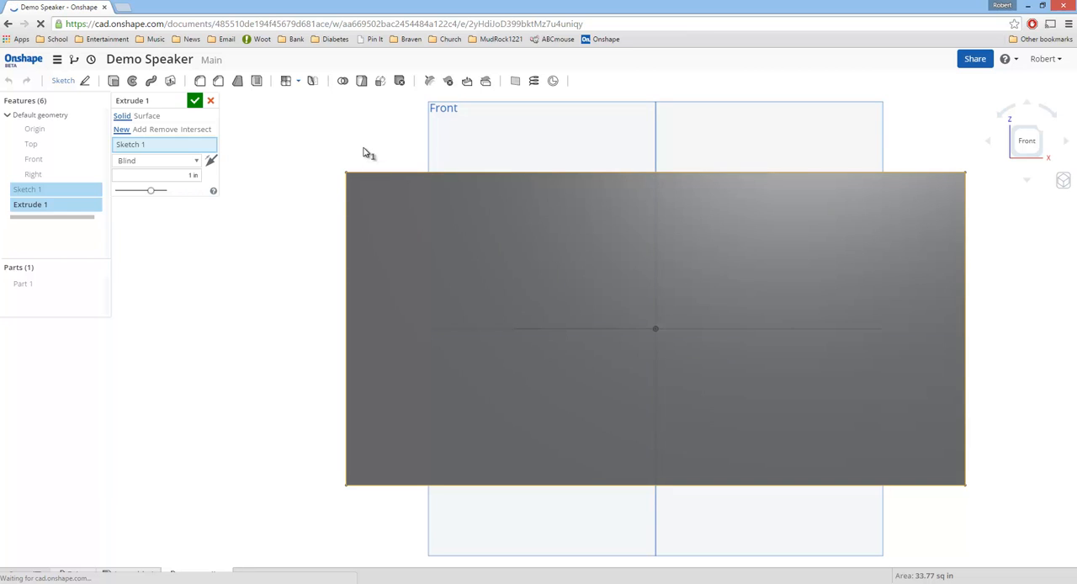
right_drag(346, 161, 307, 168)
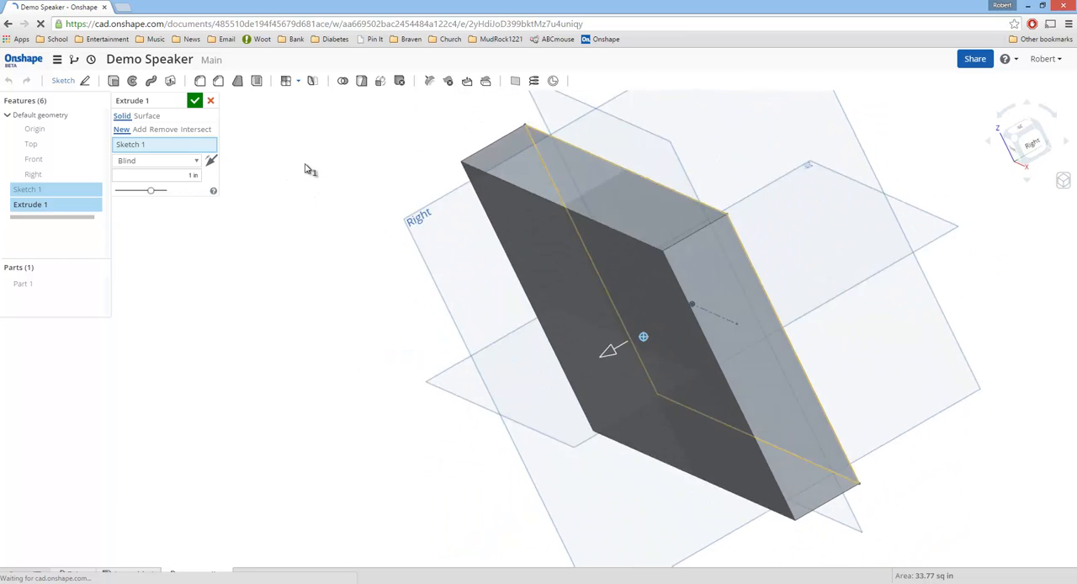
click(195, 161)
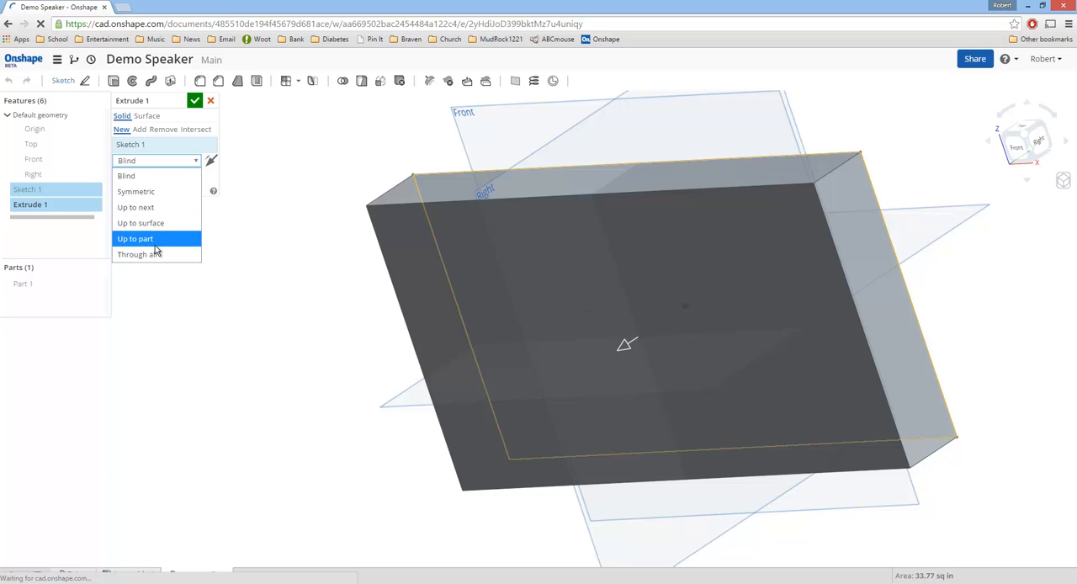
click(152, 193)
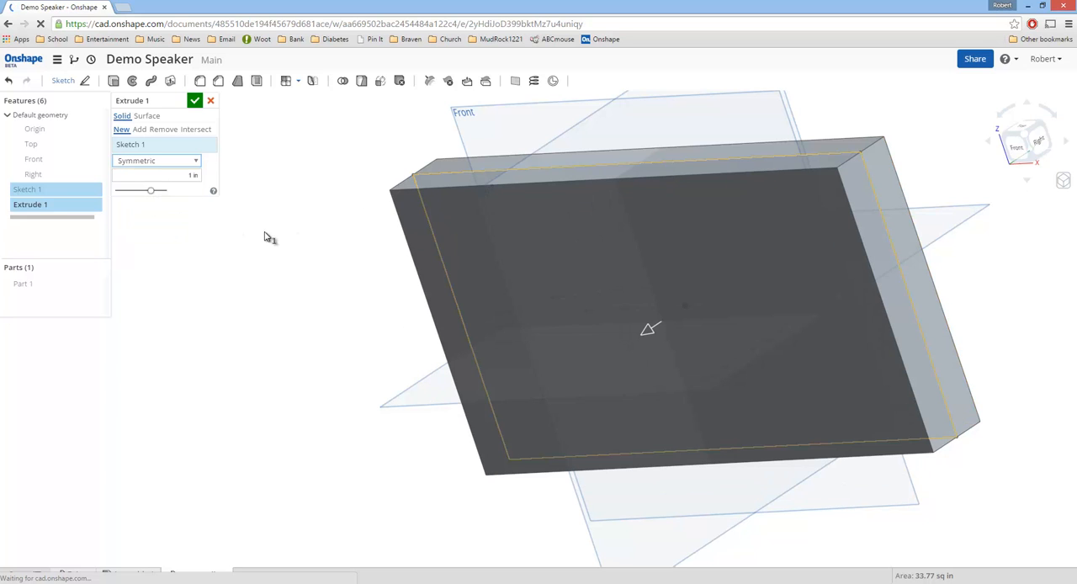
drag(632, 341, 560, 387)
text(5)
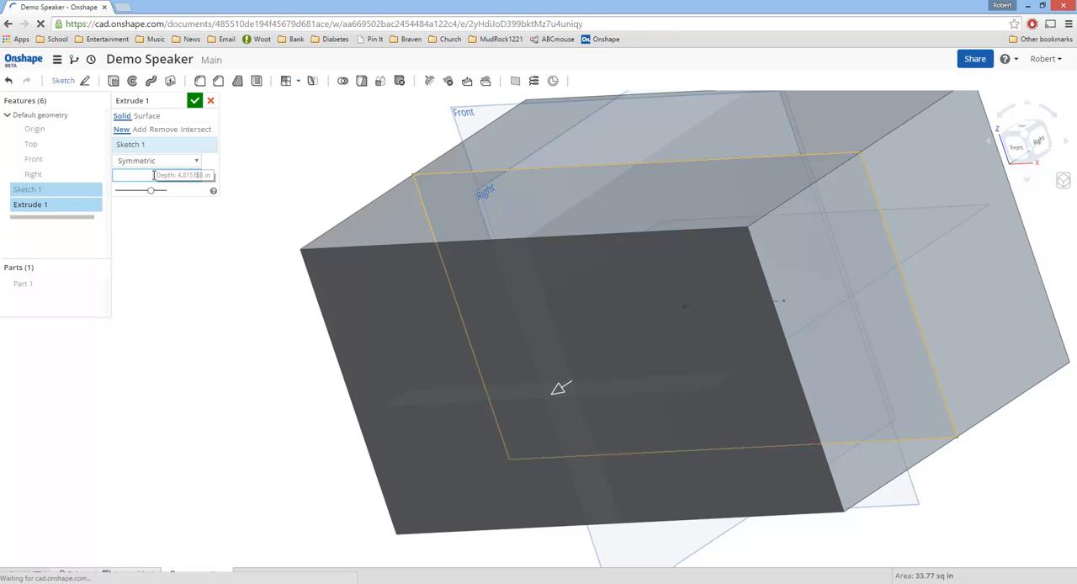
key(Return)
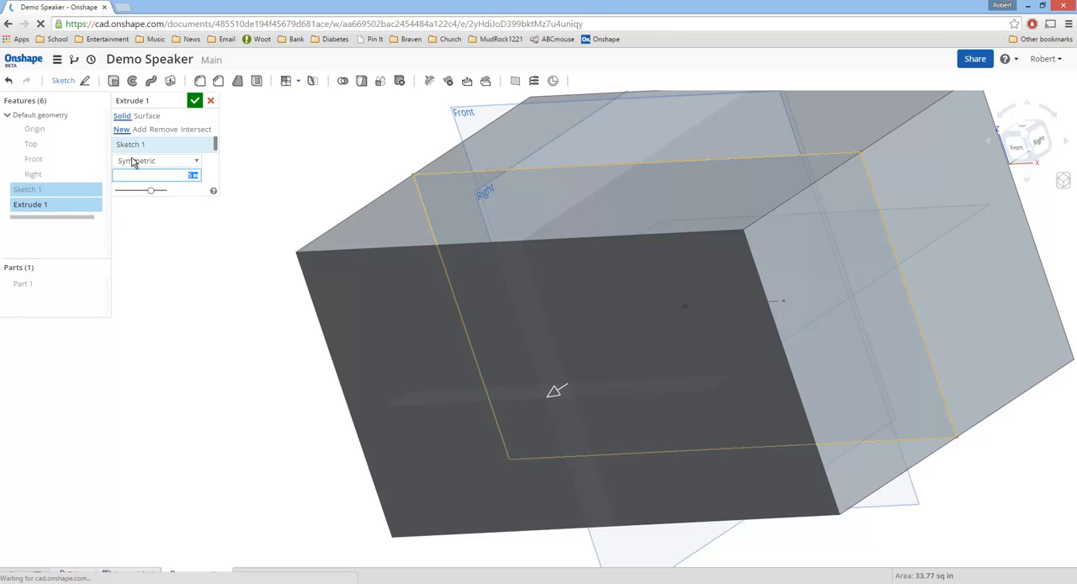
click(195, 101)
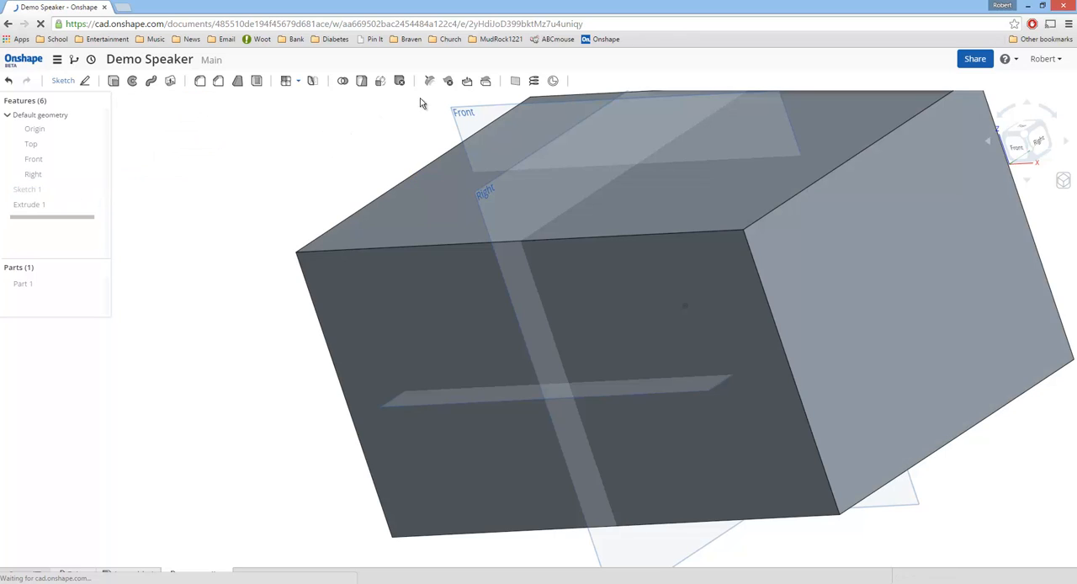
Step: Start a new sketch on the front face of the extruded block, viewed normal to that face
click(444, 327)
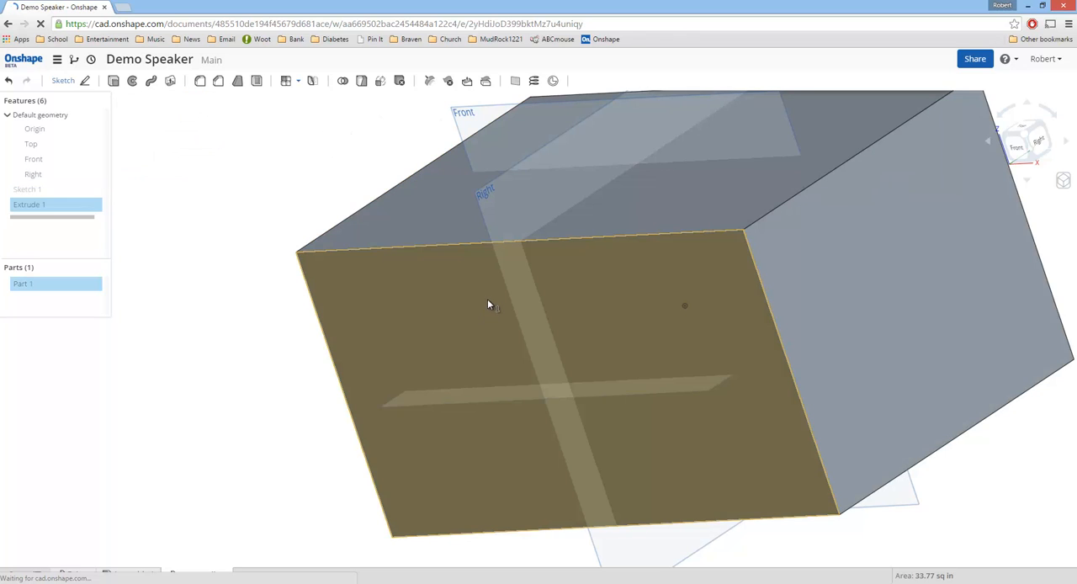
right_click(488, 304)
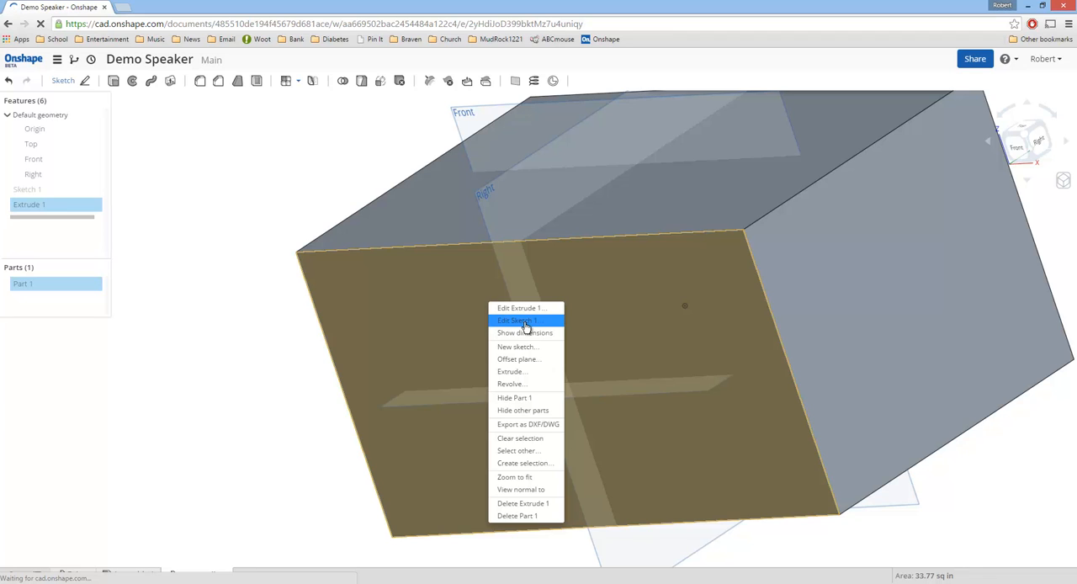
click(517, 347)
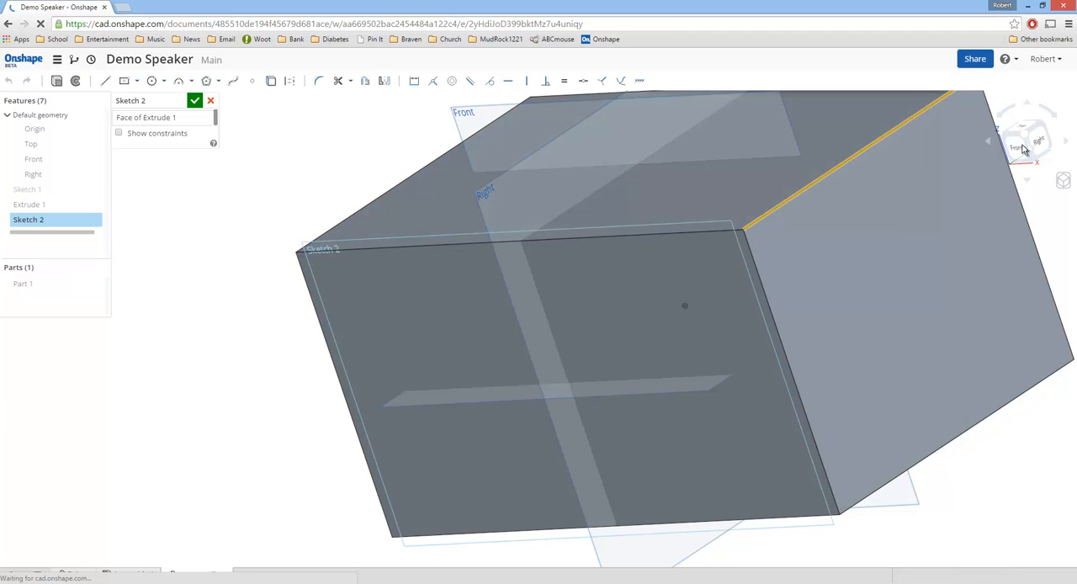
right_click(682, 307)
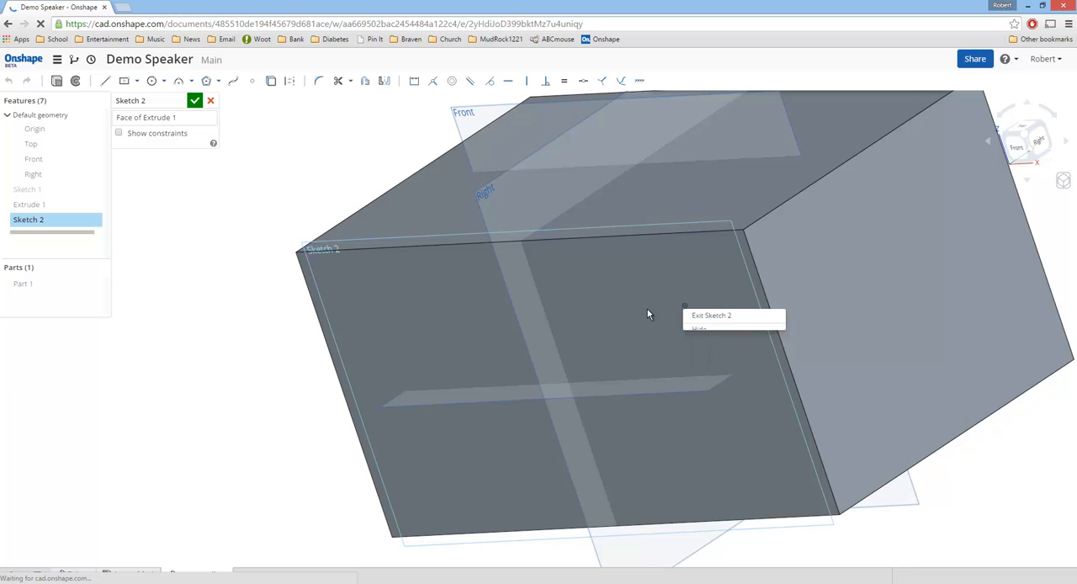
right_click(647, 310)
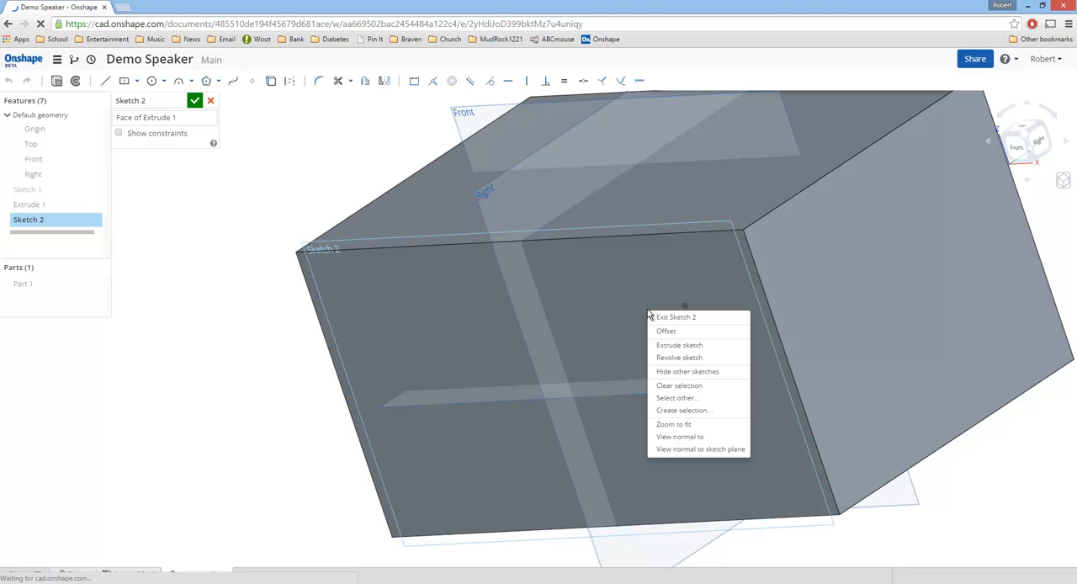
click(678, 436)
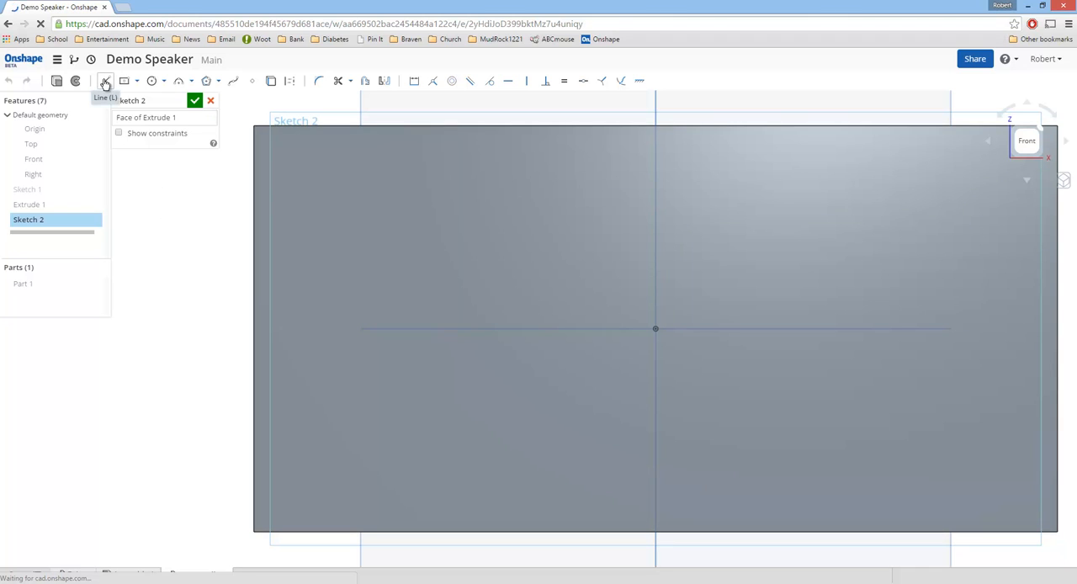
Step: Sketch two circles on either side of the origin, centred level with it, the right one about 2.76 in in diameter
click(151, 81)
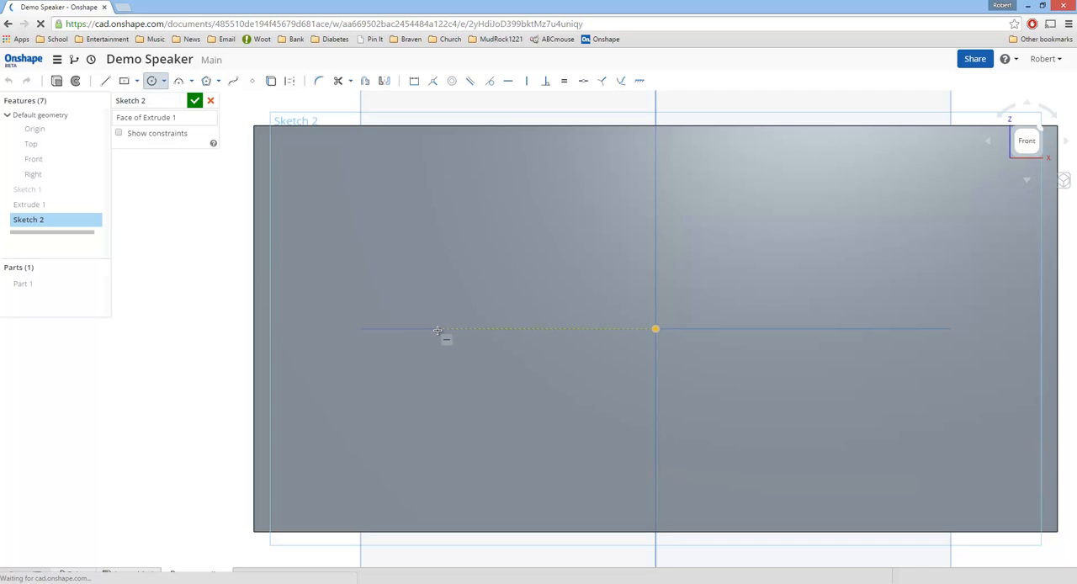
click(475, 214)
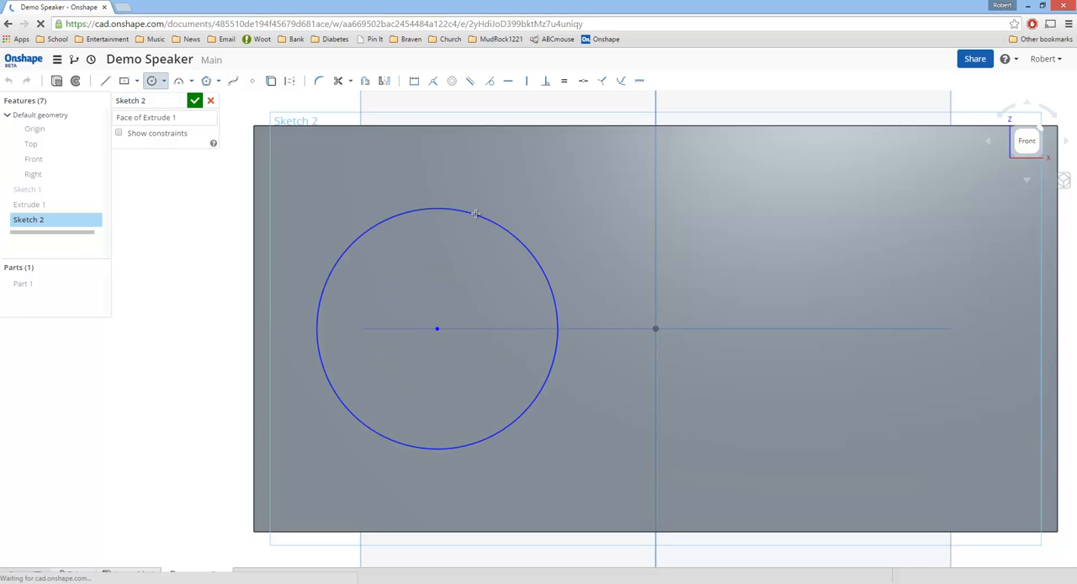
click(907, 328)
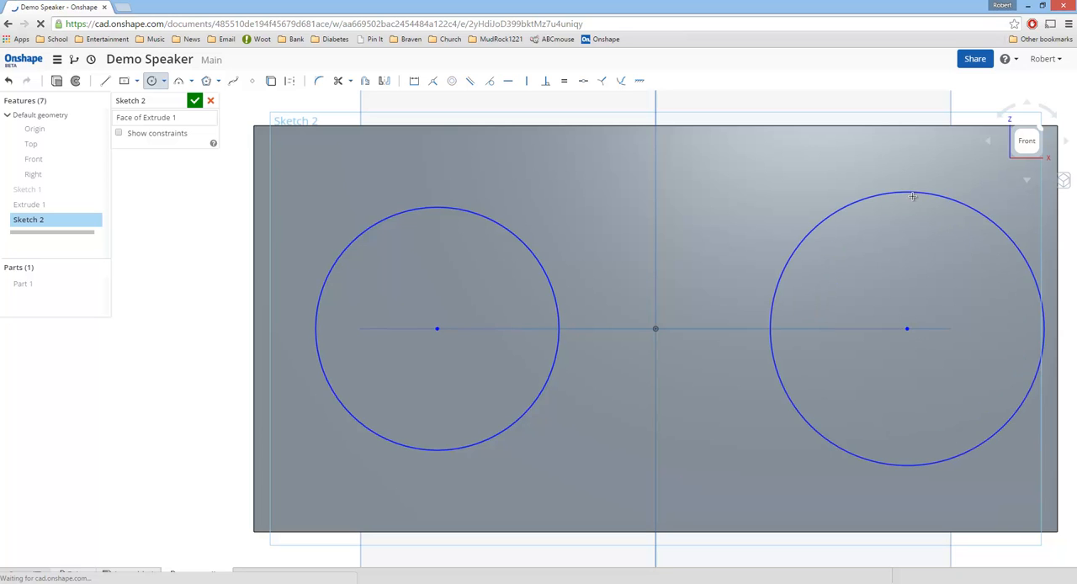
click(915, 194)
key(Escape)
Step: Draw a vertical construction line about 1.52 in long upwards from the origin between the two circles
key(l)
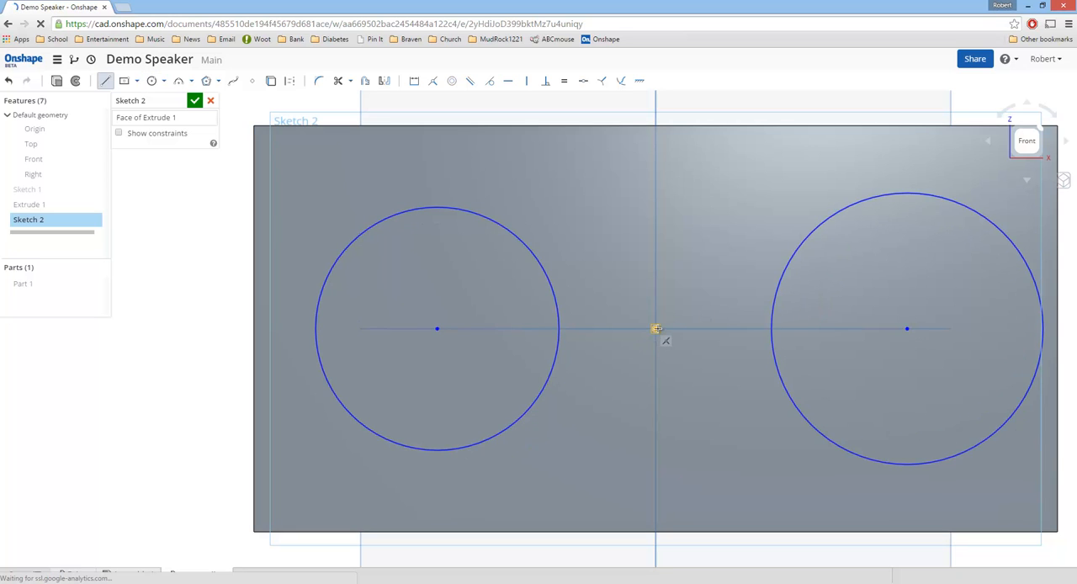
click(655, 328)
click(655, 180)
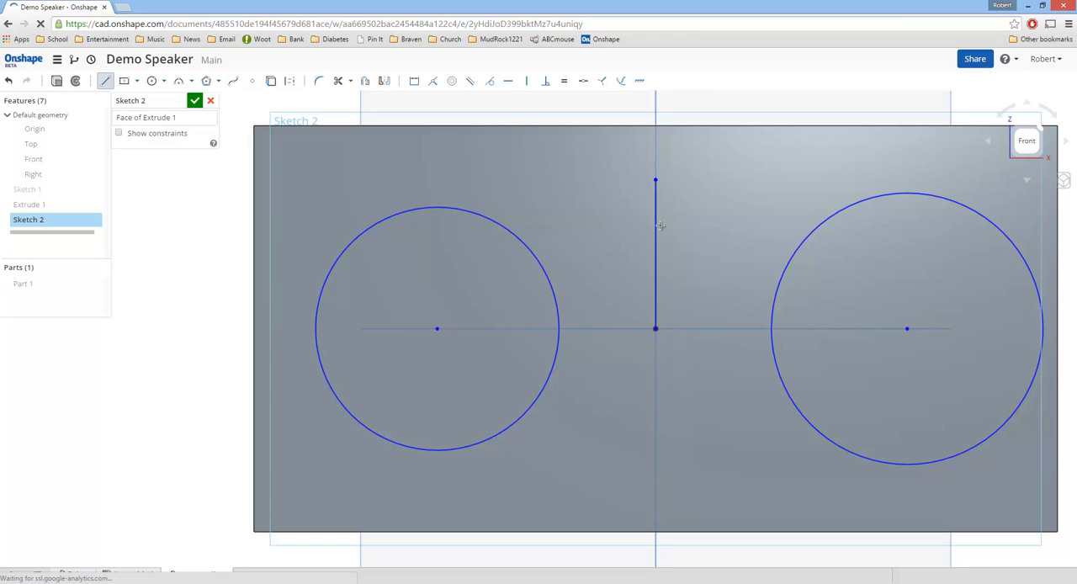
right_click(657, 224)
click(692, 244)
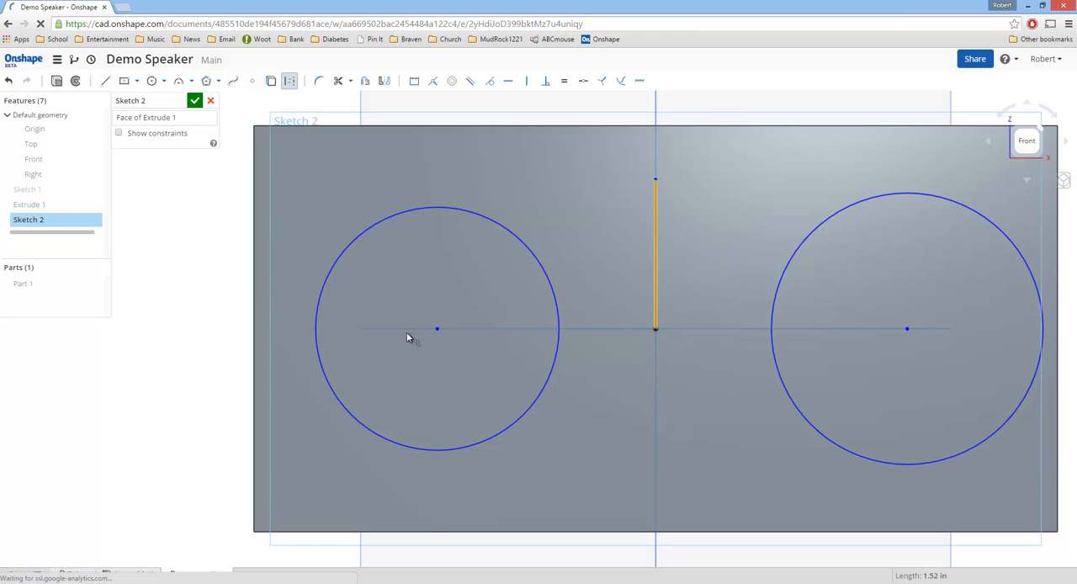
click(438, 329)
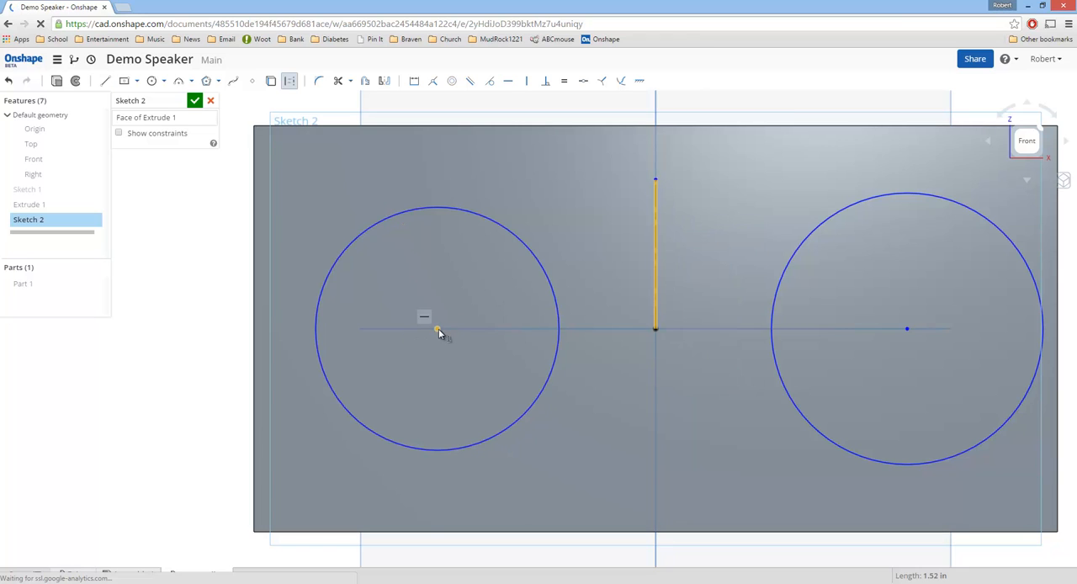
click(907, 329)
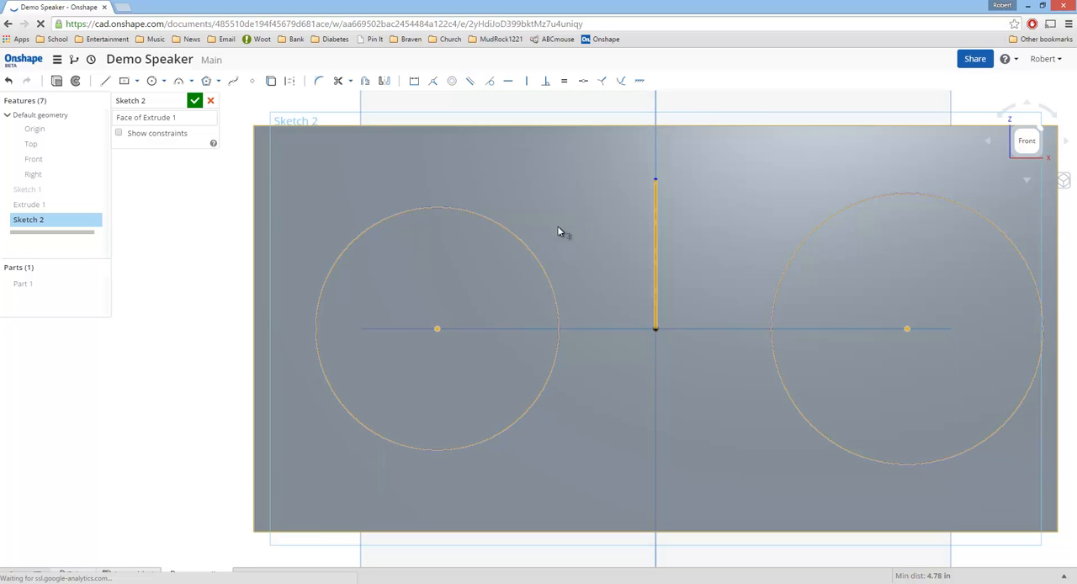
Step: Draw two horizontal lines joining the left and right circle centres to the origin
key(l)
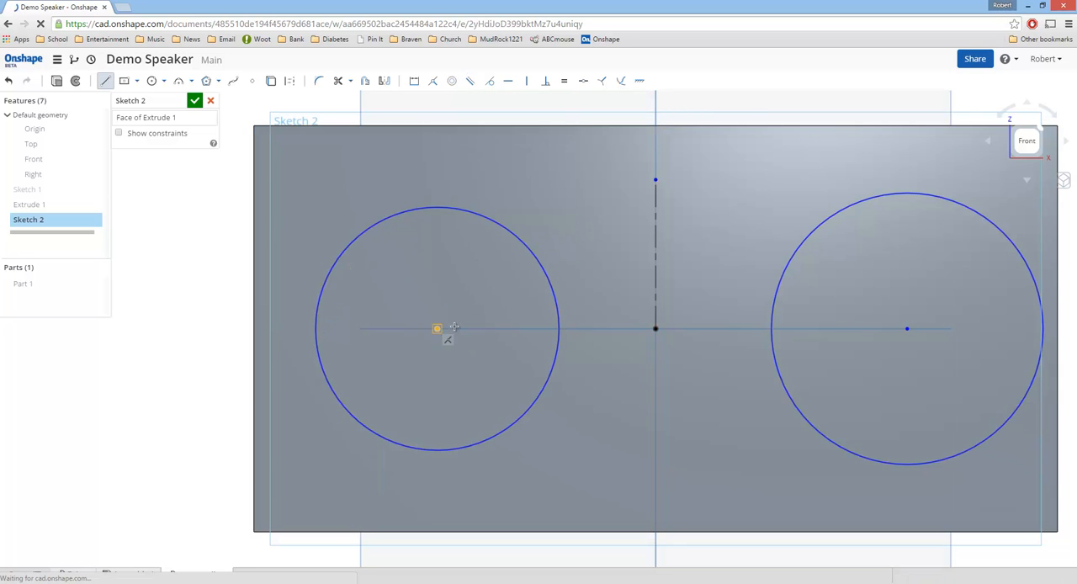
click(453, 327)
click(665, 328)
click(655, 328)
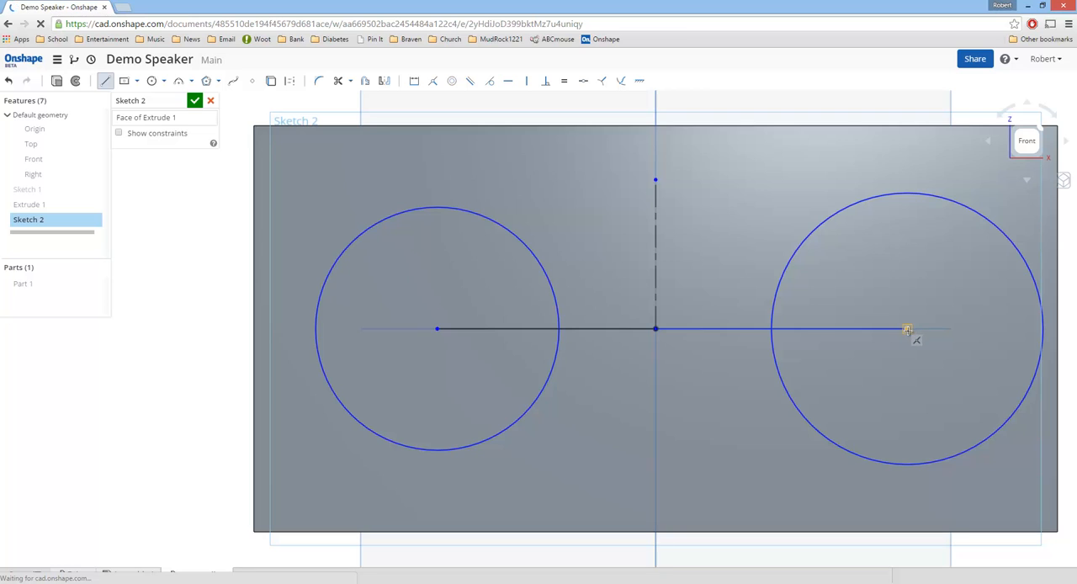
click(905, 329)
key(Escape)
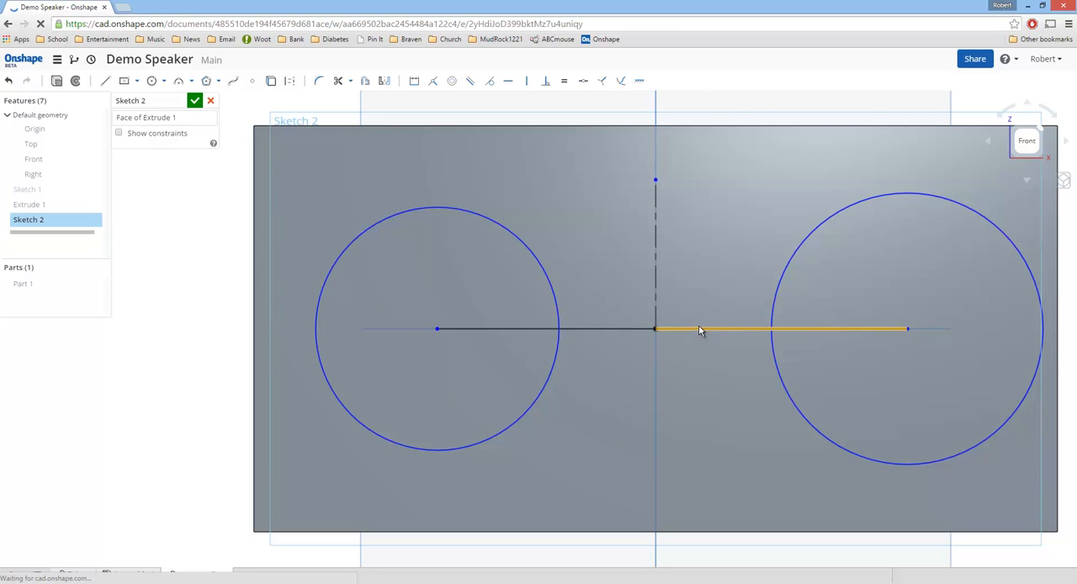
Step: Make the two horizontal lines equal in length and convert both to construction lines
click(698, 327)
click(634, 328)
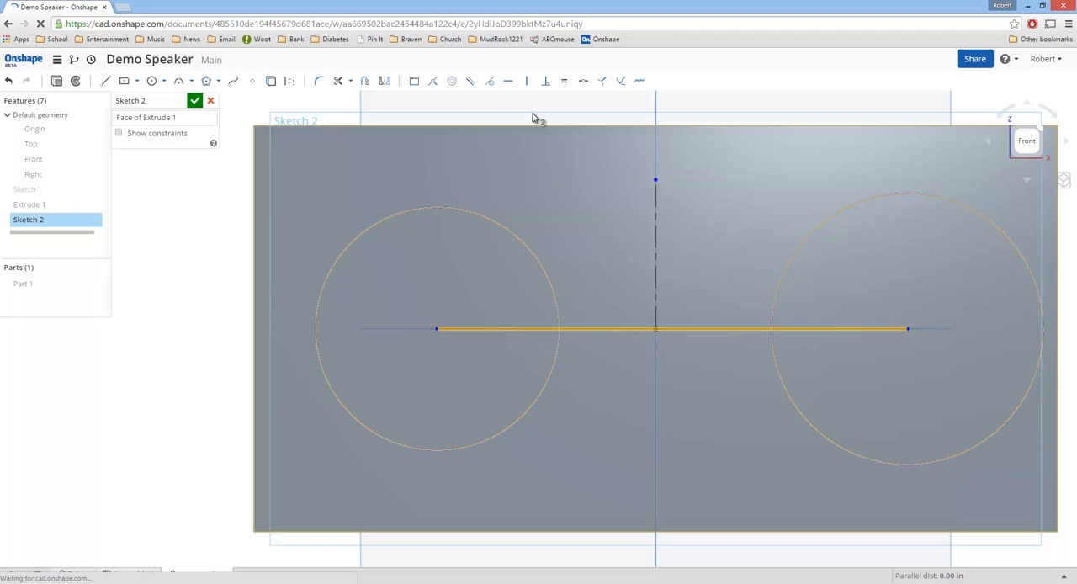
click(565, 82)
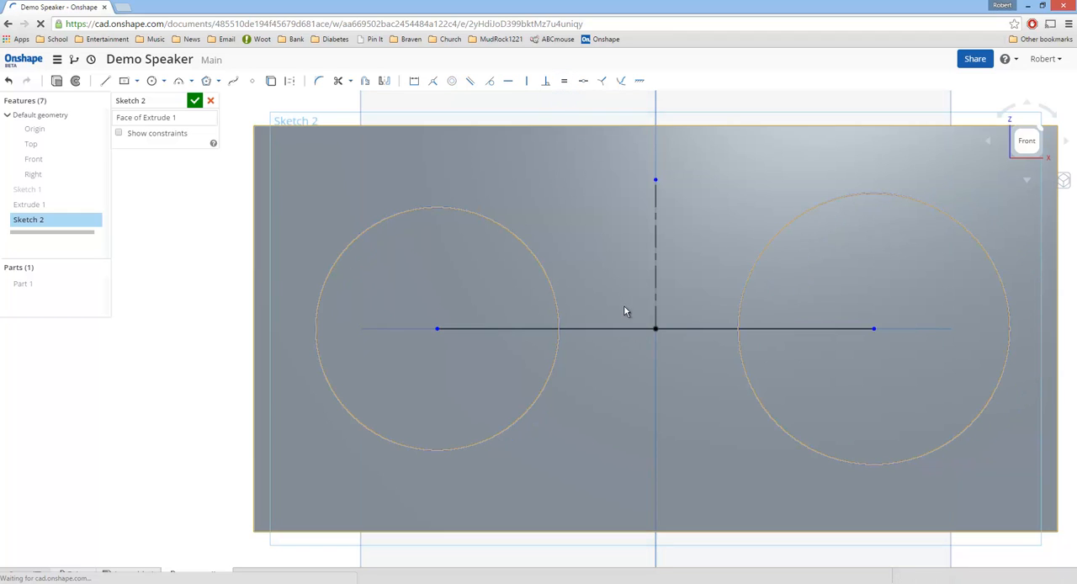
right_click(680, 330)
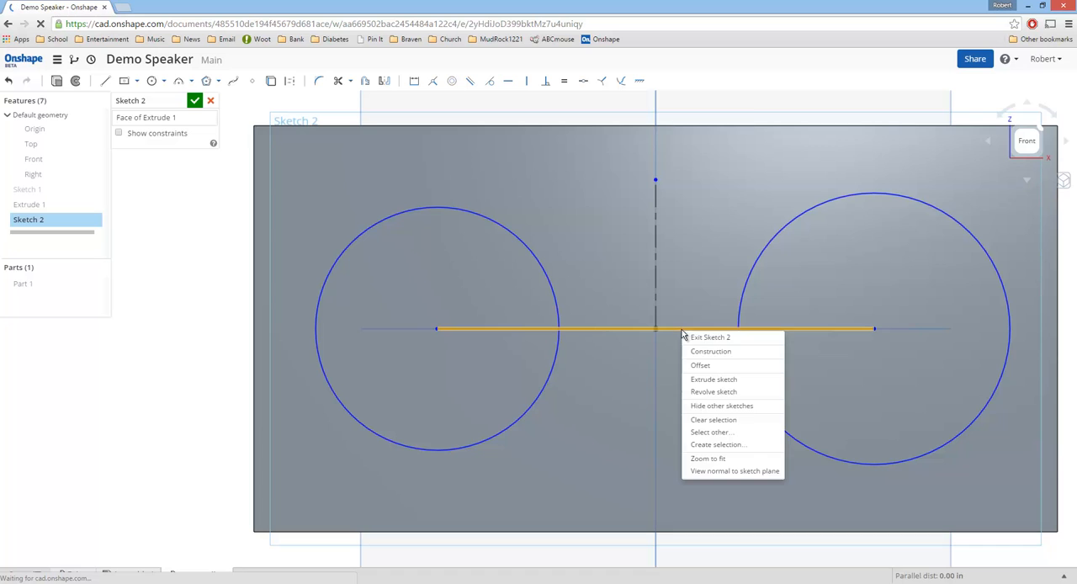
click(708, 358)
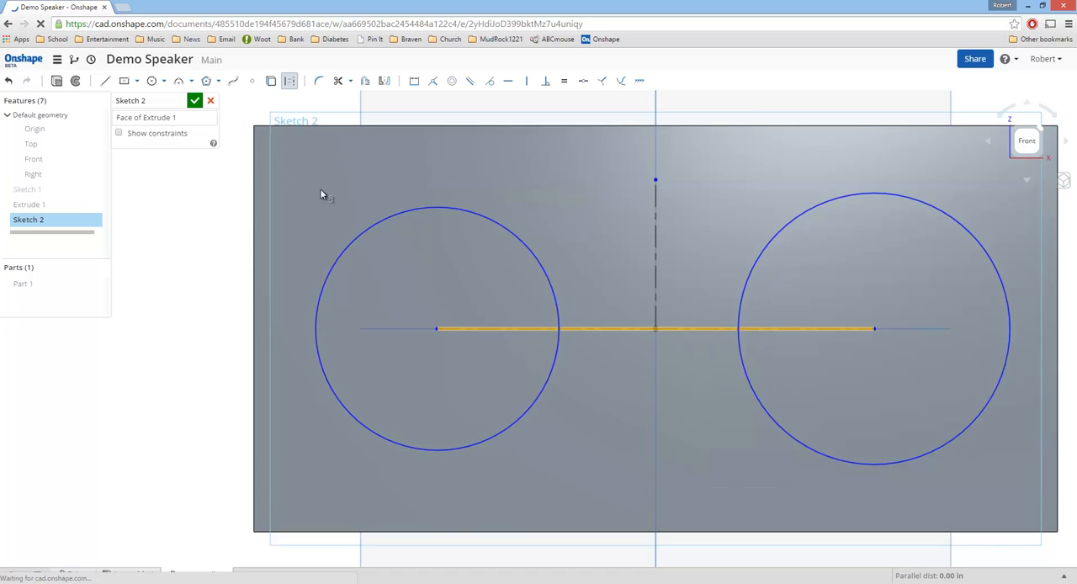
Step: Apply an equal constraint to the two circles, leaving the construction lines out of the selection
click(452, 208)
click(834, 199)
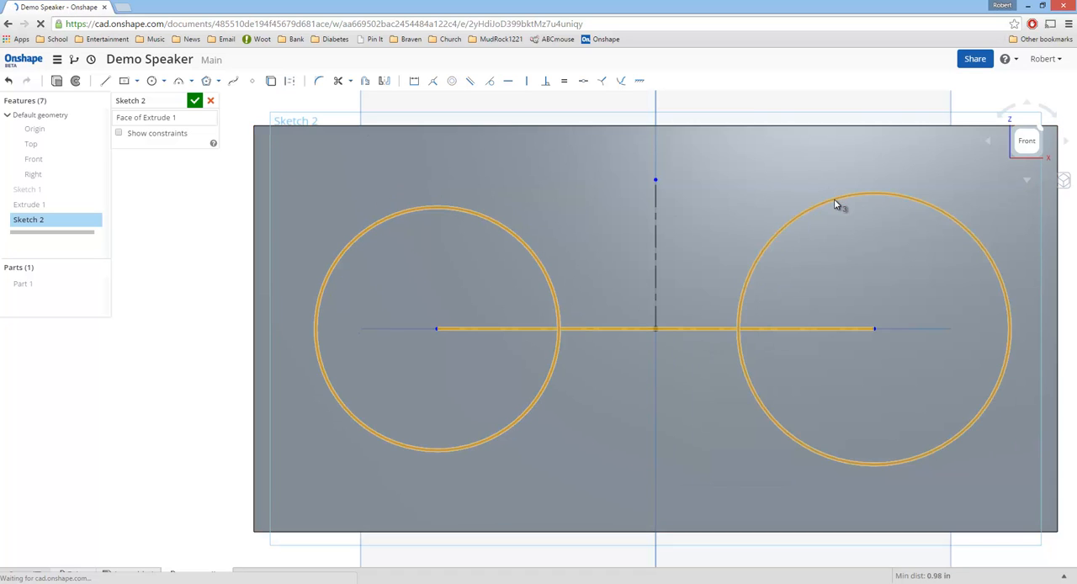
click(704, 329)
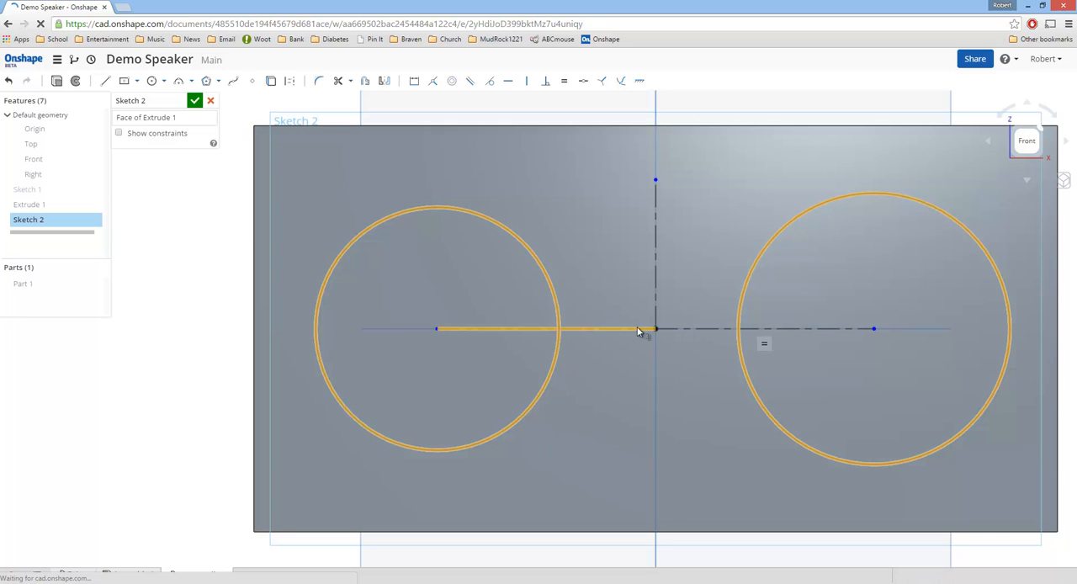
click(641, 328)
right_click(846, 201)
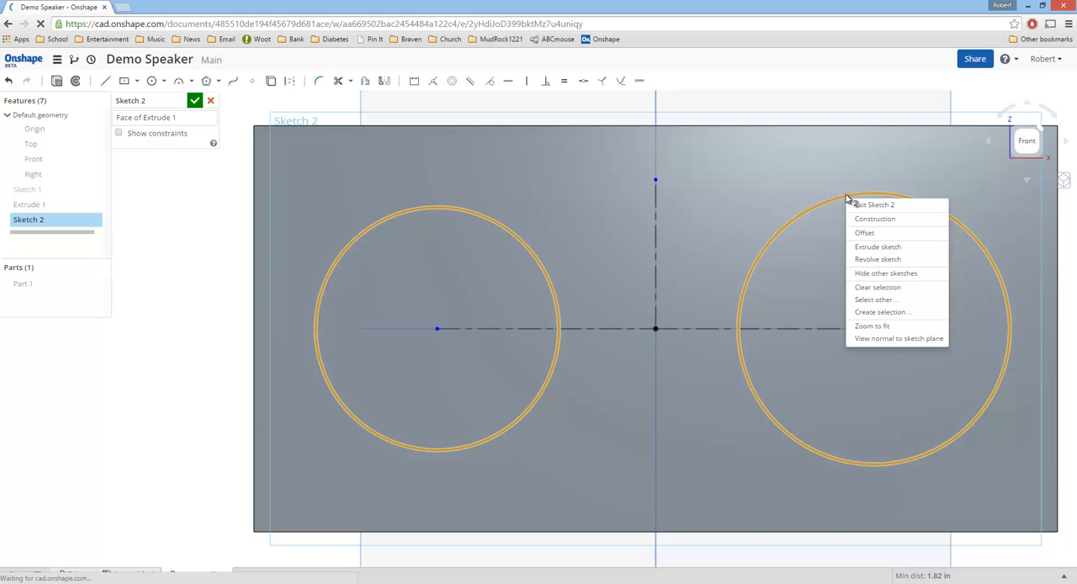
click(565, 84)
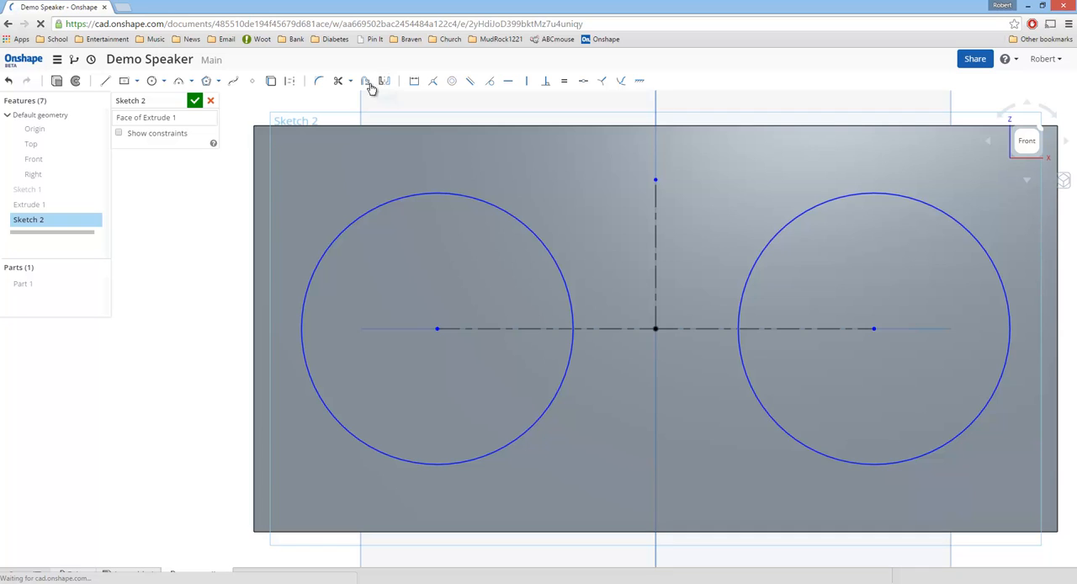
Step: Dimension the left circle's diameter to 2.5 in
click(414, 80)
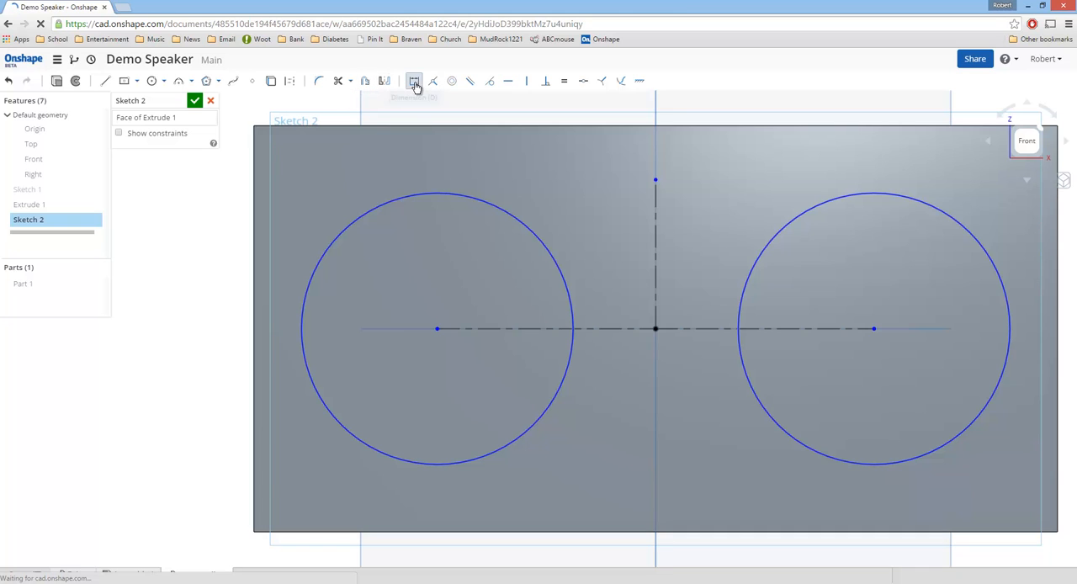
click(454, 195)
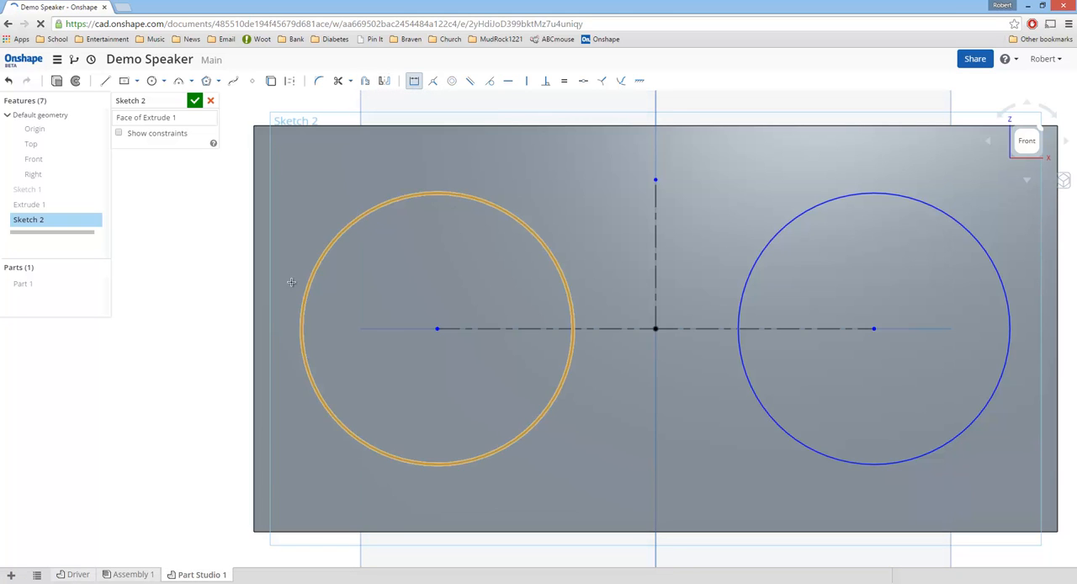
click(207, 286)
text(2.5)
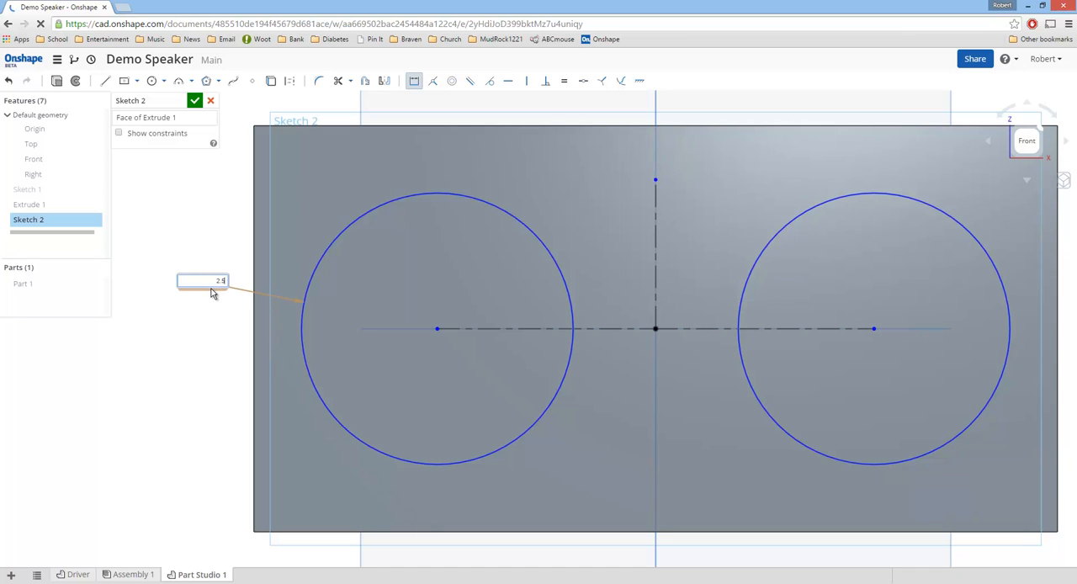
key(Return)
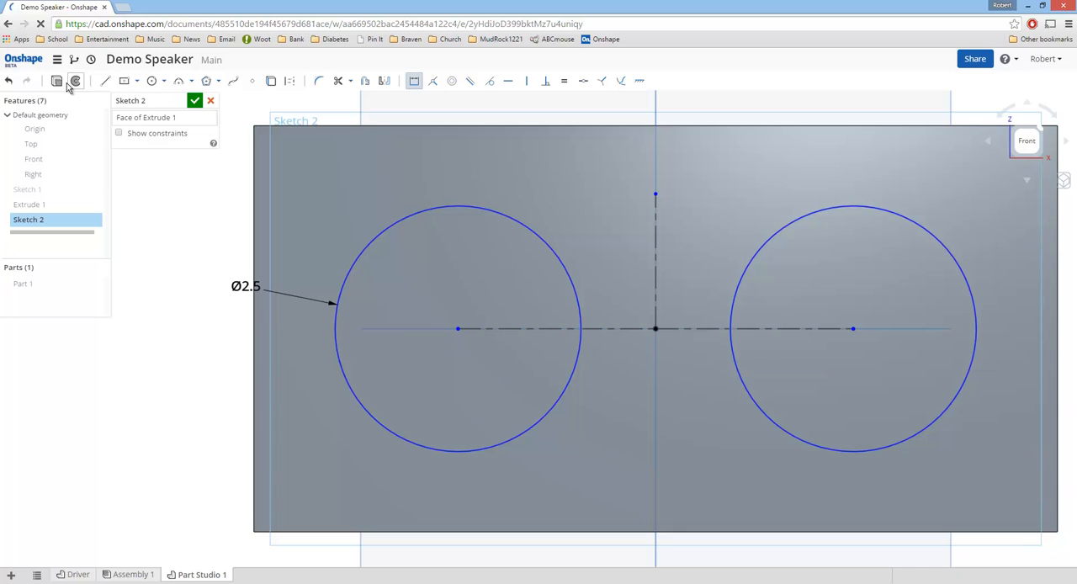
Step: Extrude both circles as a blind Remove cut 0.5 in deep into the speaker body
click(57, 81)
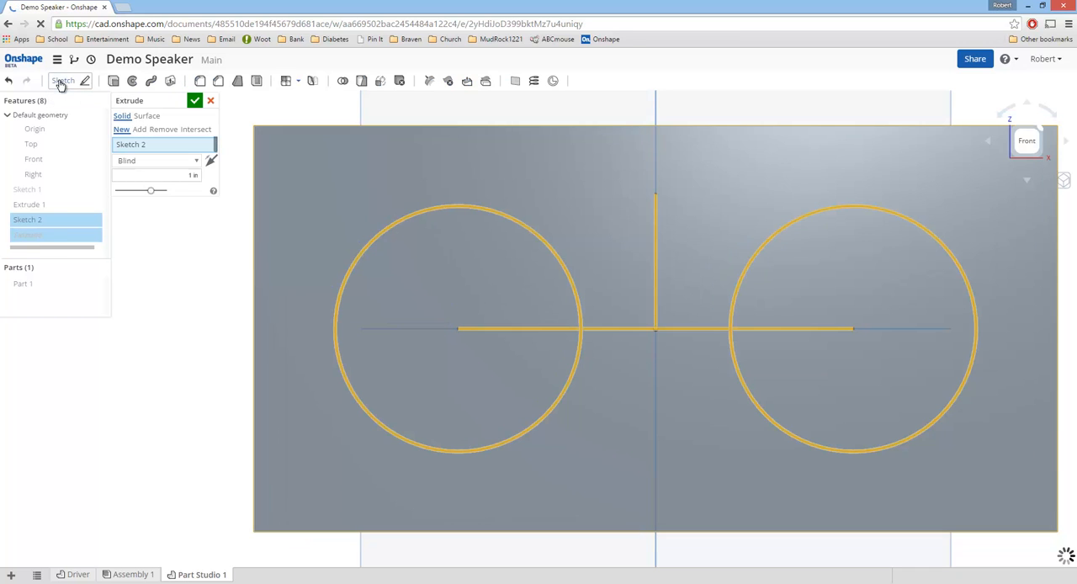
click(162, 131)
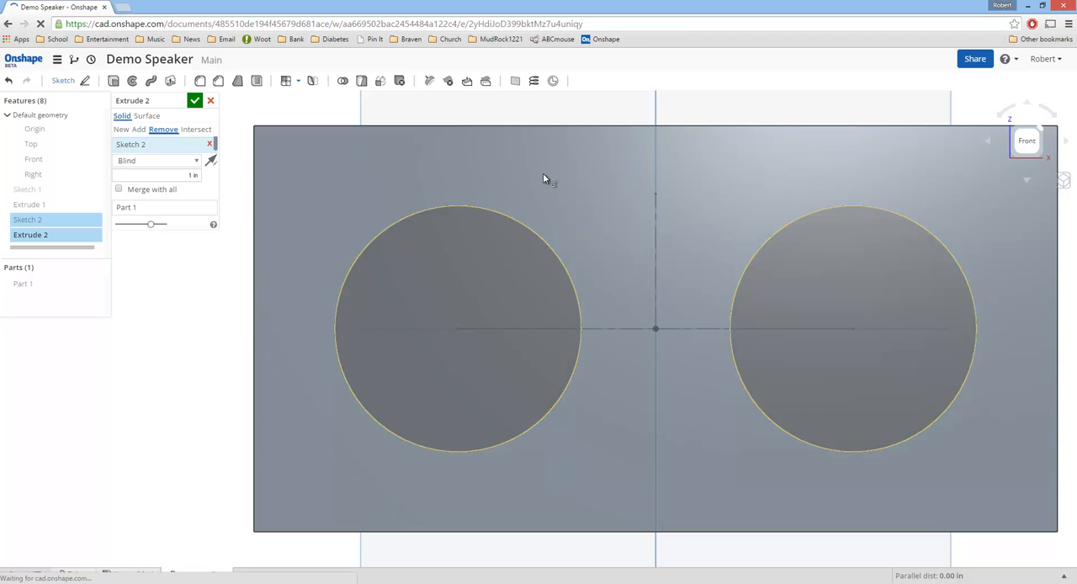
right_drag(543, 180, 505, 210)
click(198, 175)
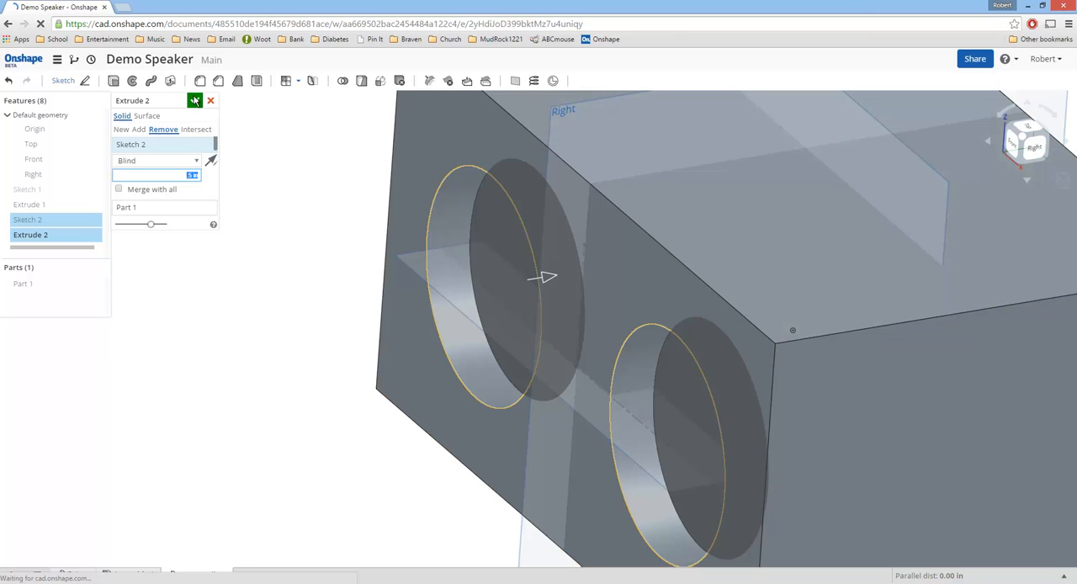
click(194, 100)
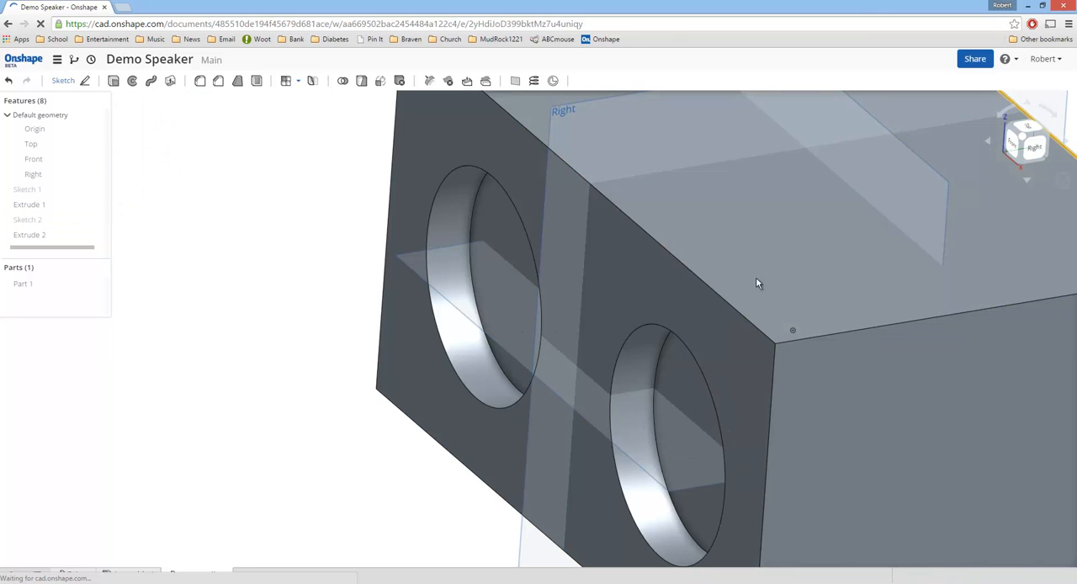
Step: Start a new sketch on the floor of the right circular recess, viewed from the front
scroll(756, 336, down, 1)
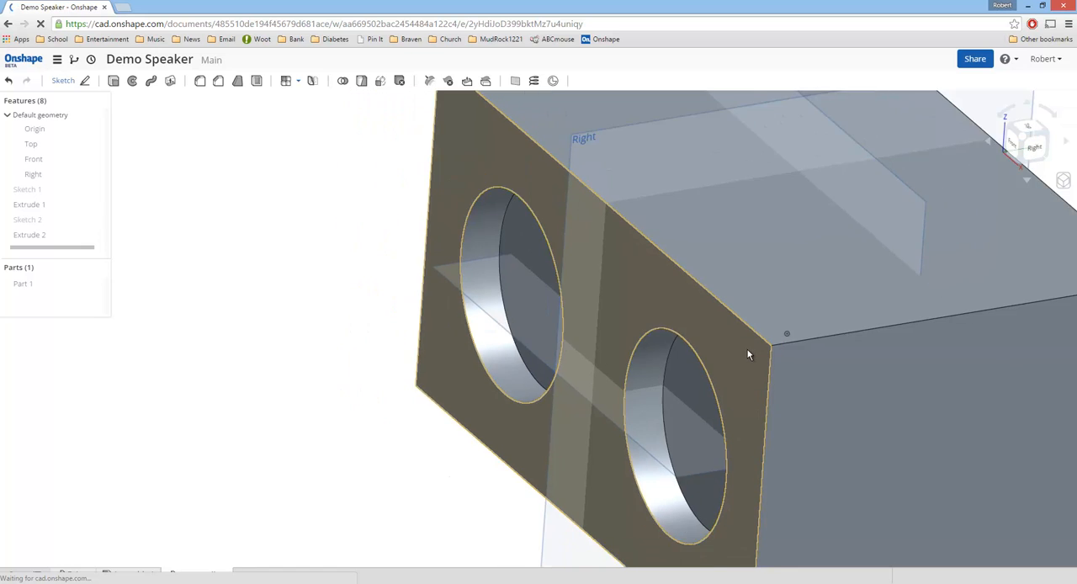
scroll(747, 354, down, 3)
right_drag(820, 354, 696, 339)
scroll(666, 315, down, 2)
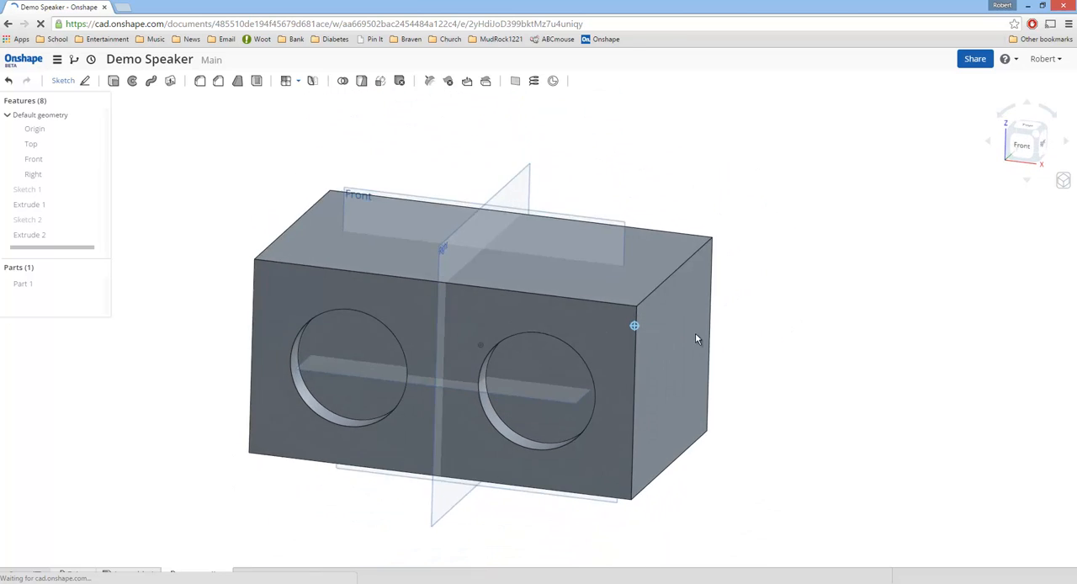
click(543, 372)
right_click(543, 369)
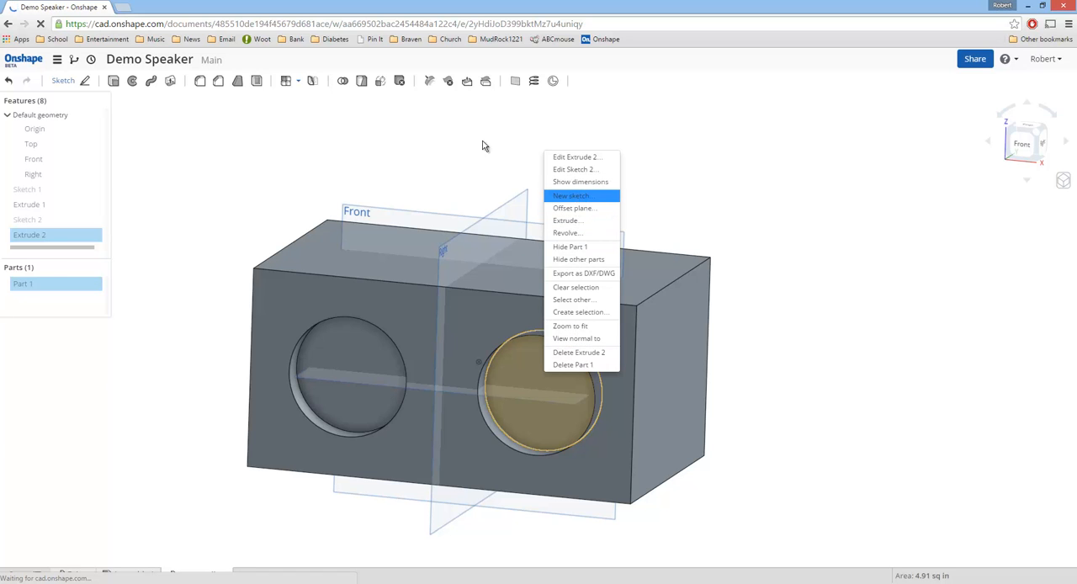
click(1023, 144)
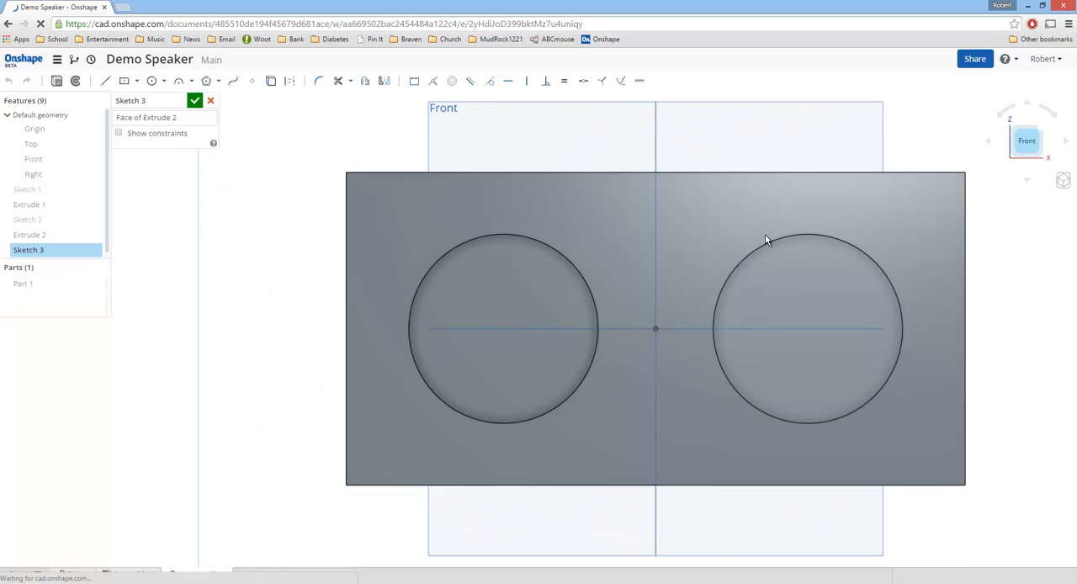
Step: Draw a circle about 2 in in diameter, concentric with the right recess
click(151, 80)
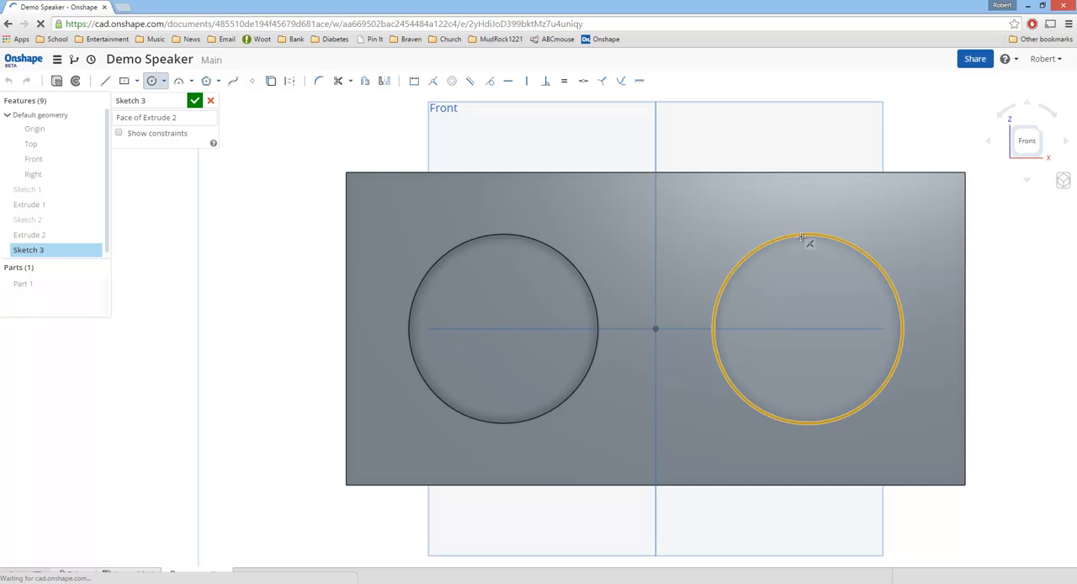
click(807, 328)
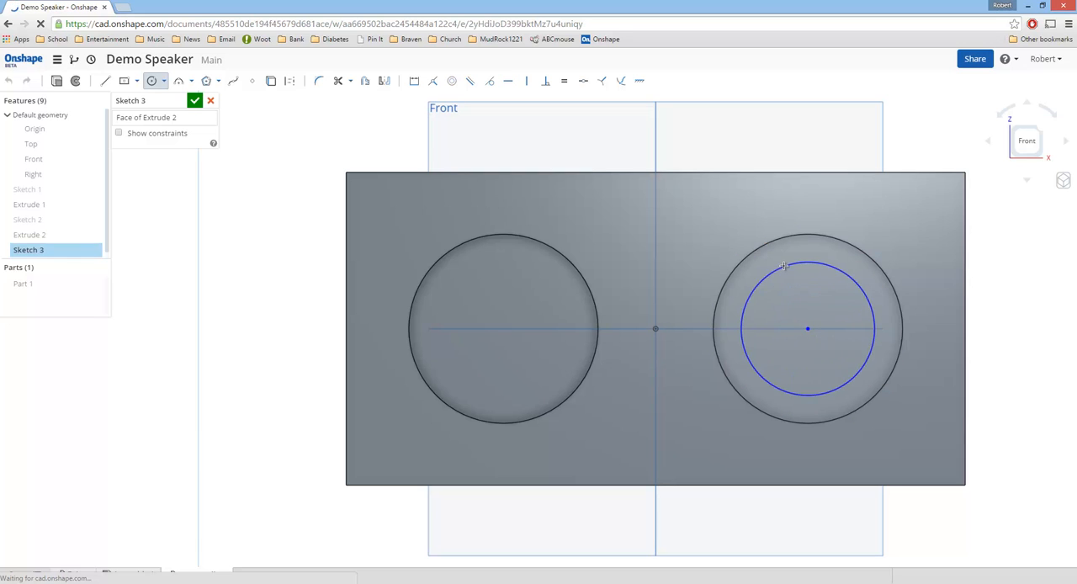
click(782, 260)
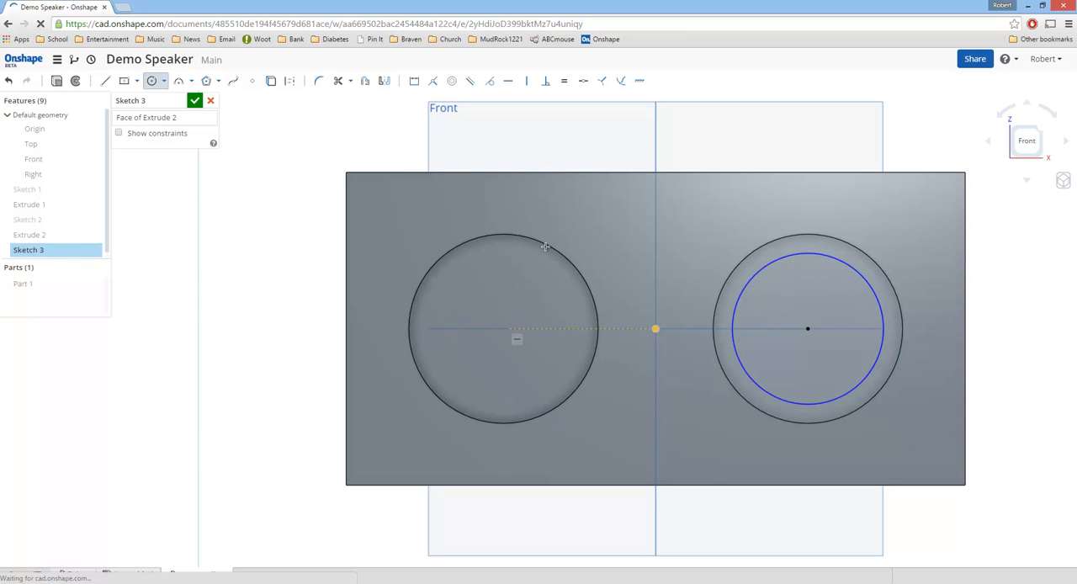
Step: Draw a vertical line from the origin up past the body's top edge
right_drag(575, 255, 586, 281)
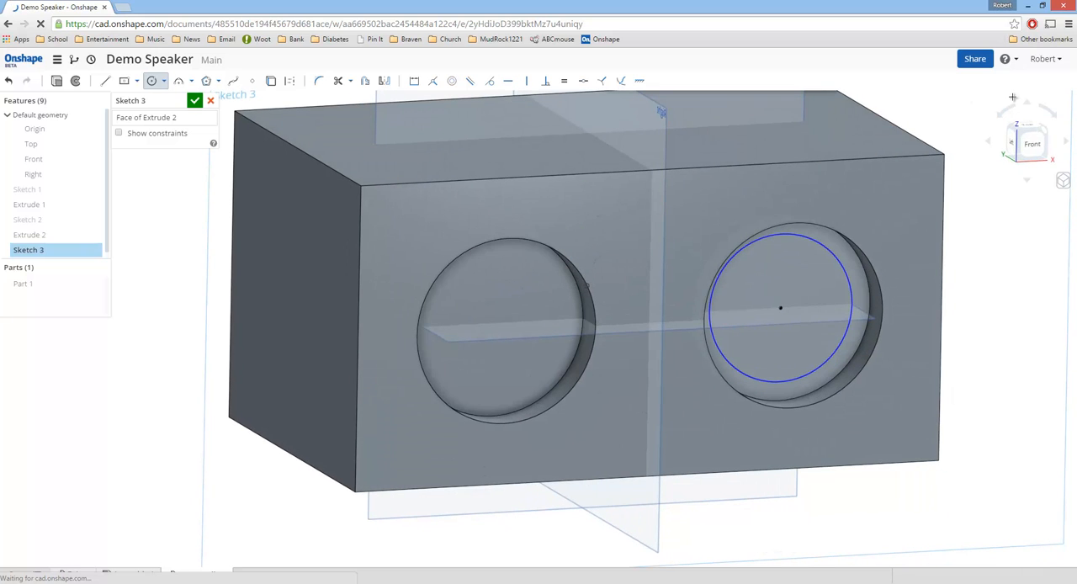
click(1031, 144)
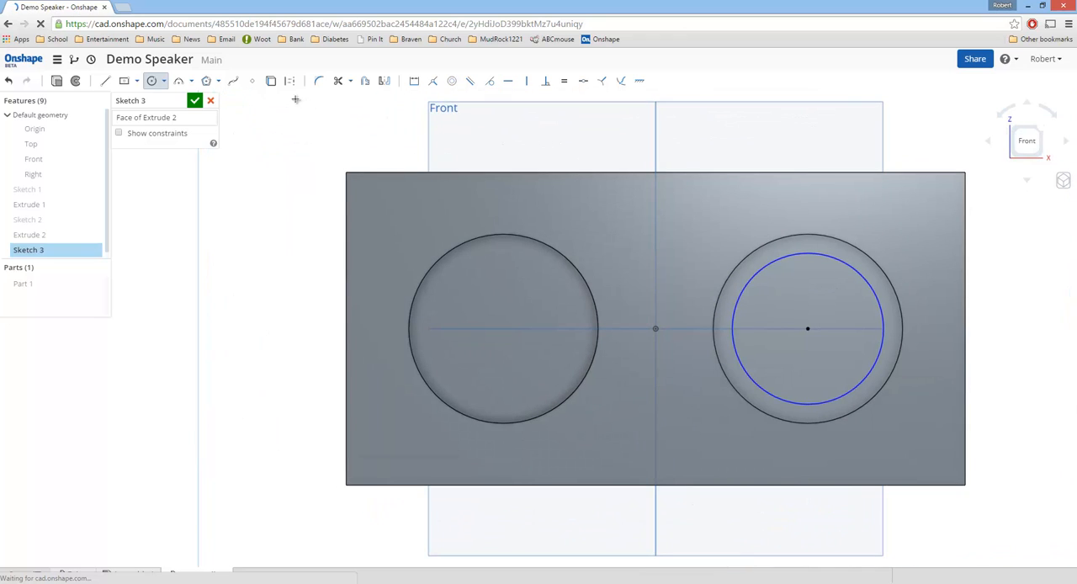
key(l)
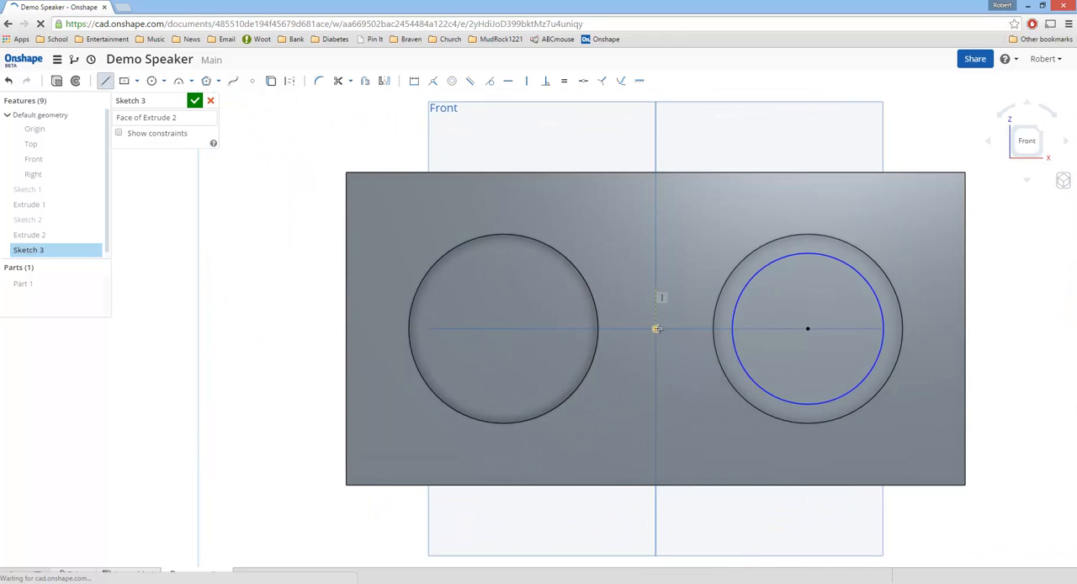
click(655, 328)
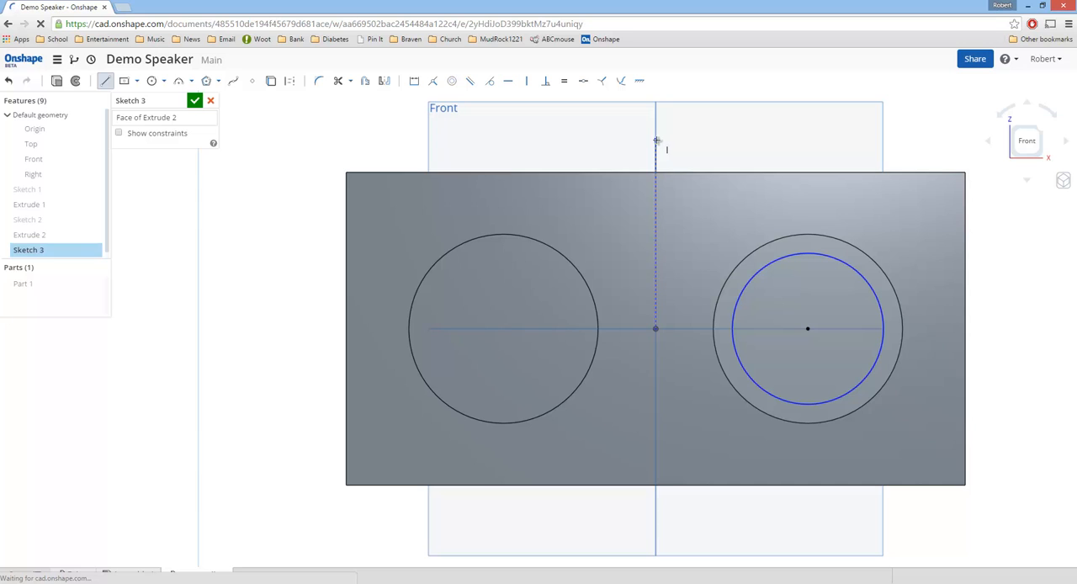
click(657, 141)
Step: Leave the Line tool and convert the vertical line to construction geometry
right_click(659, 157)
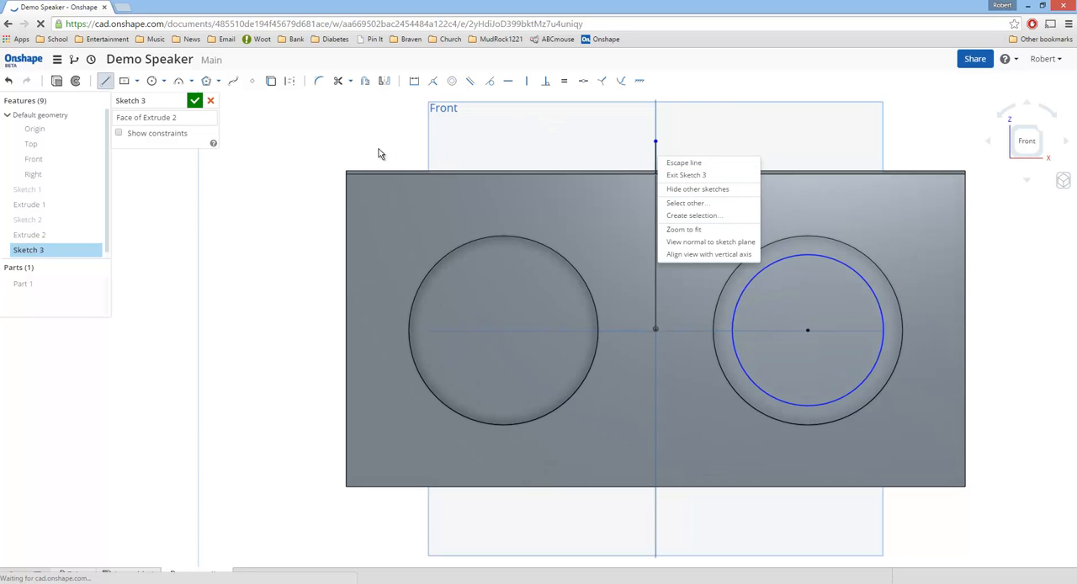
click(654, 152)
right_click(657, 154)
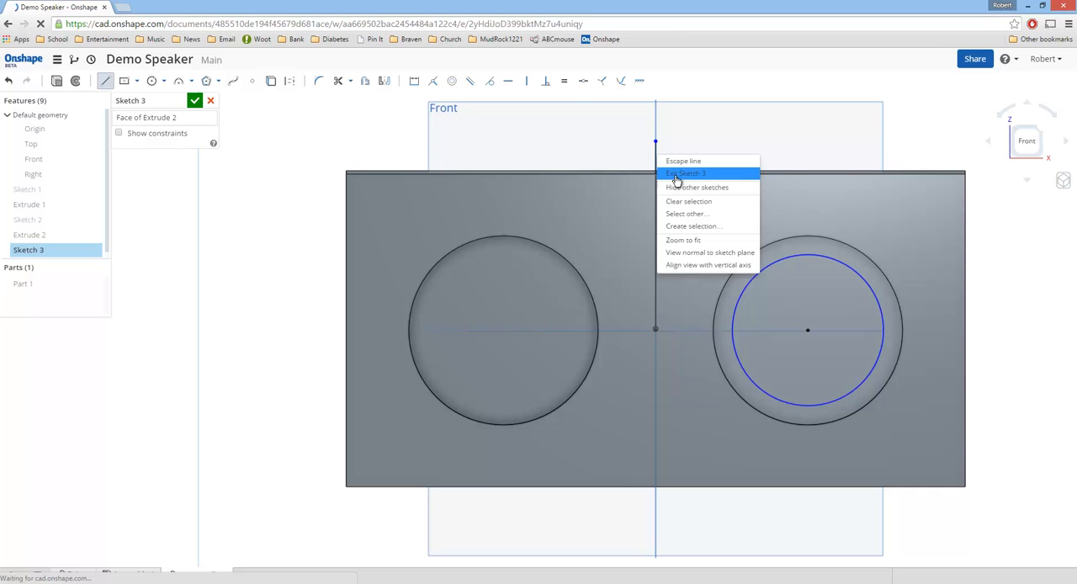
click(656, 148)
right_click(657, 150)
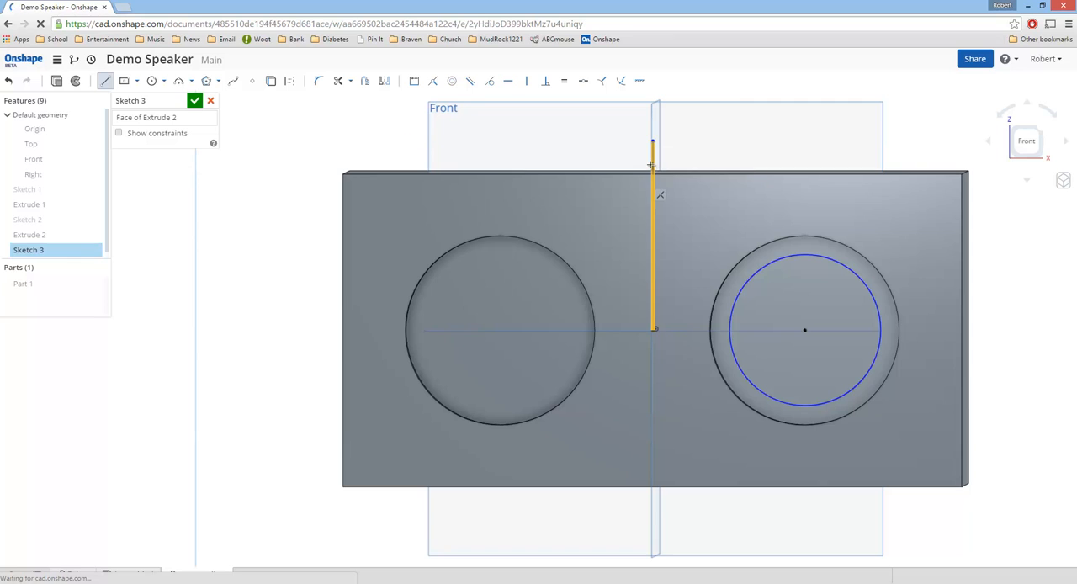
right_click(655, 166)
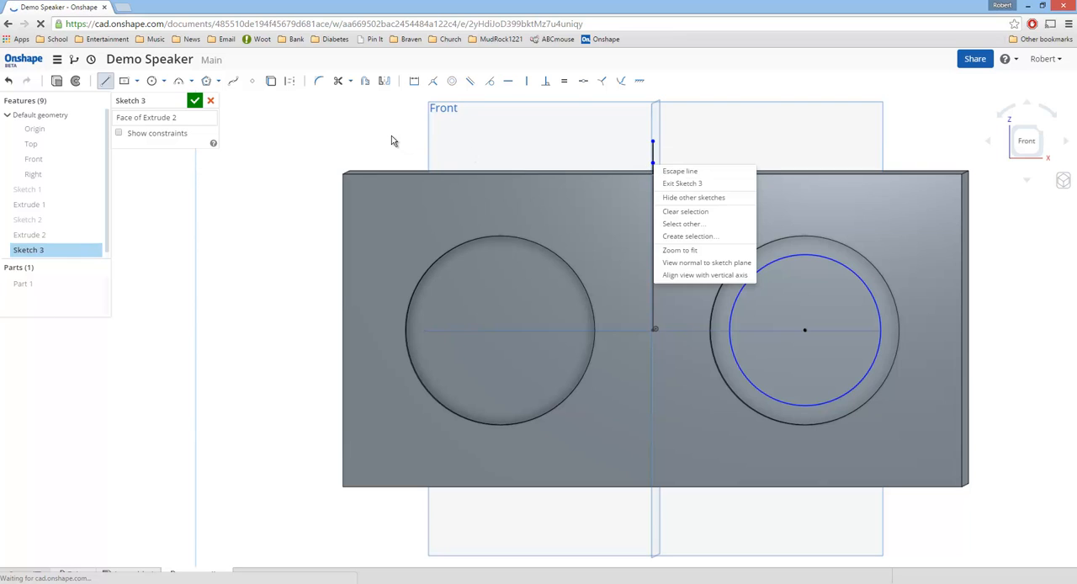
key(Escape)
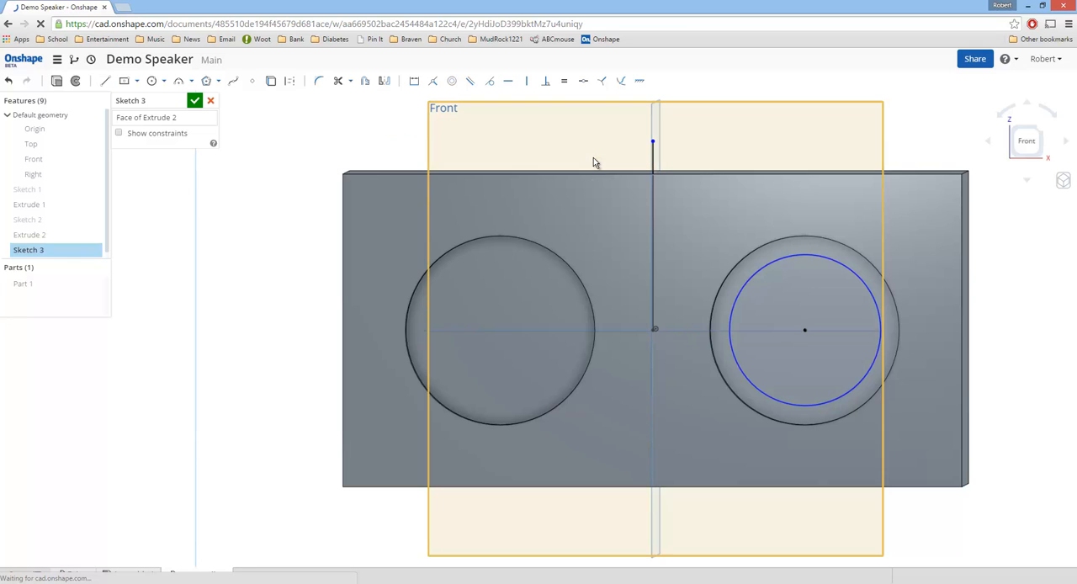
right_click(654, 160)
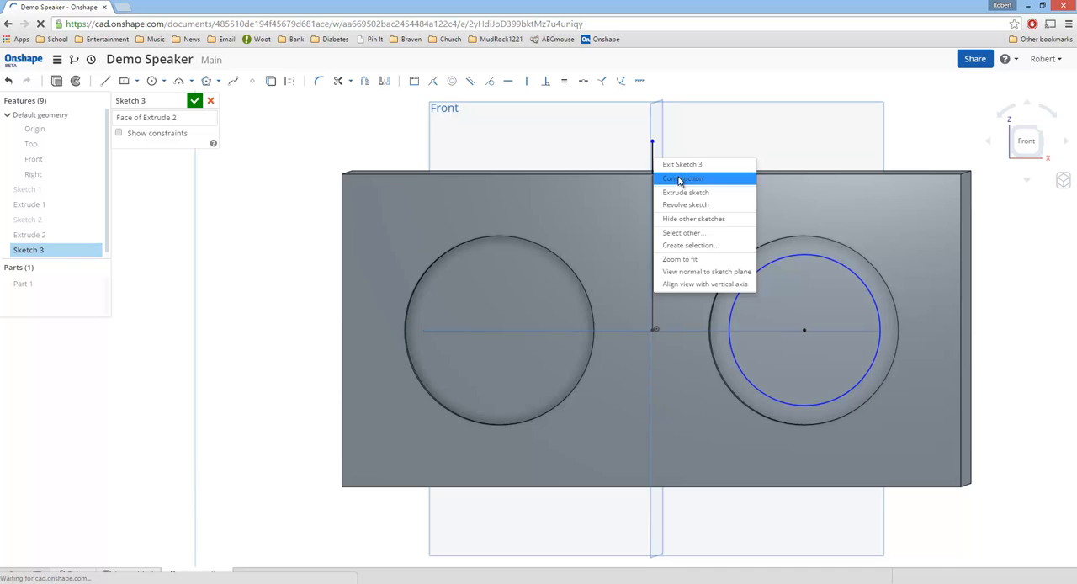
click(682, 179)
click(389, 145)
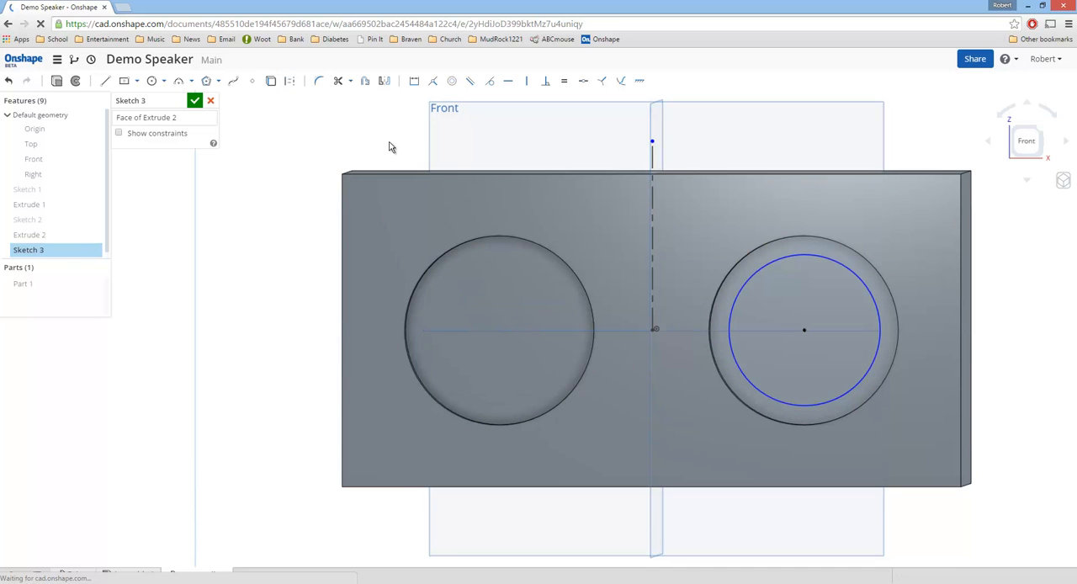
Step: Mirror the right recess's inner circle across the vertical construction line into the left recess
click(1028, 142)
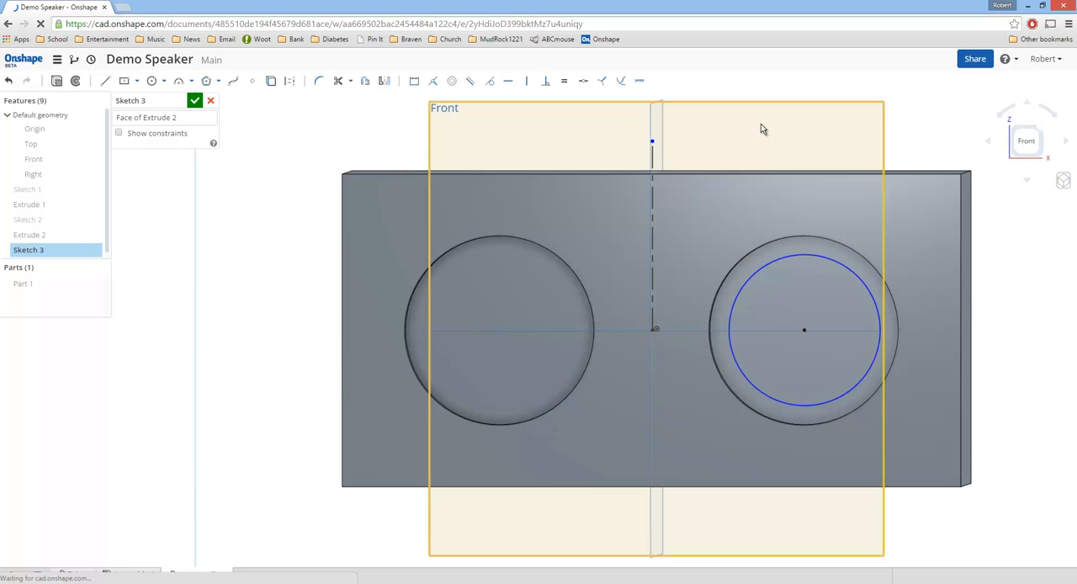
click(1028, 143)
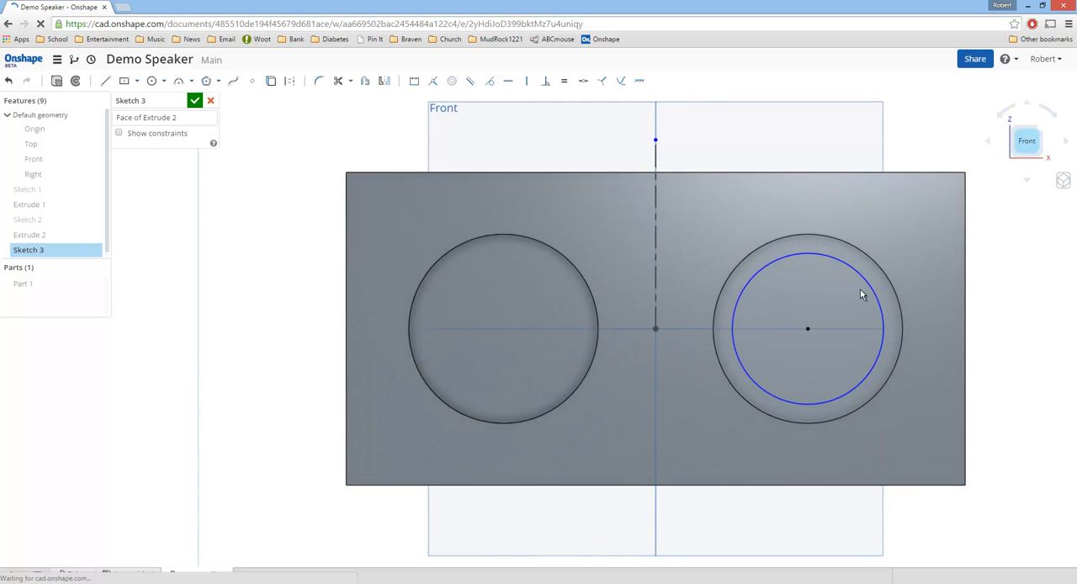
click(799, 253)
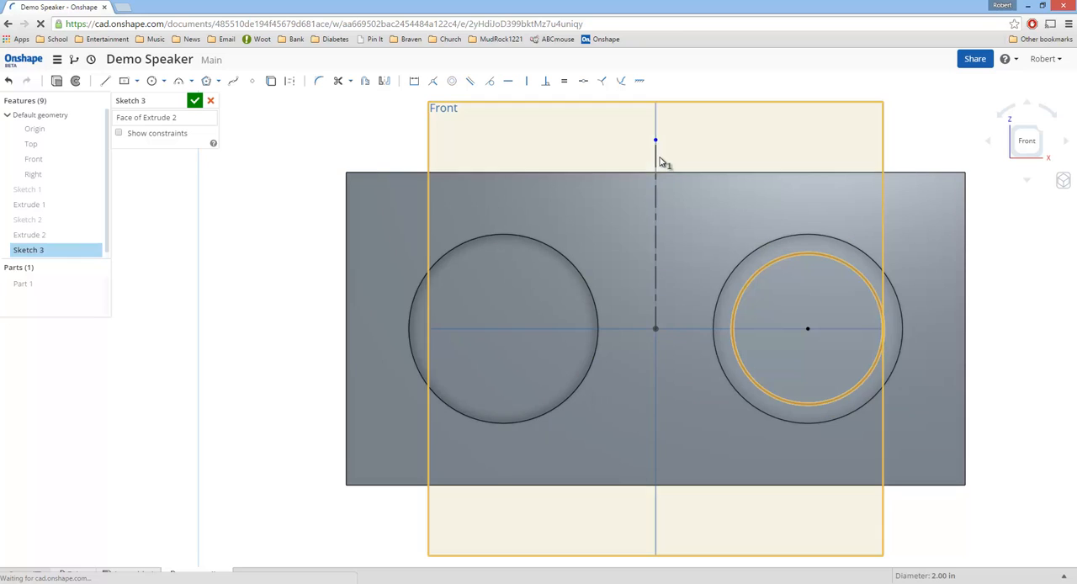
click(656, 162)
right_click(657, 161)
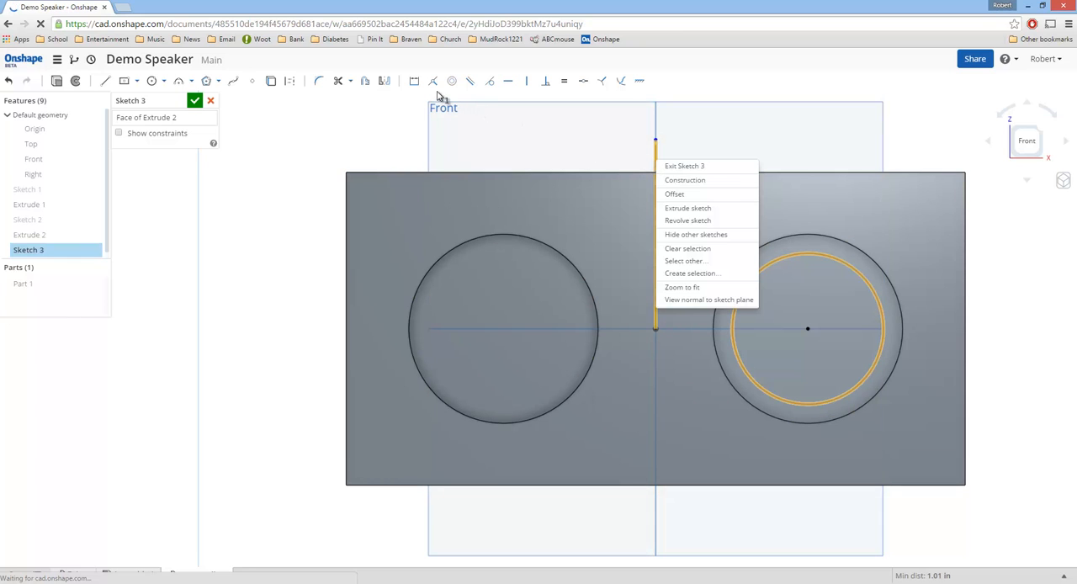
click(386, 82)
click(387, 81)
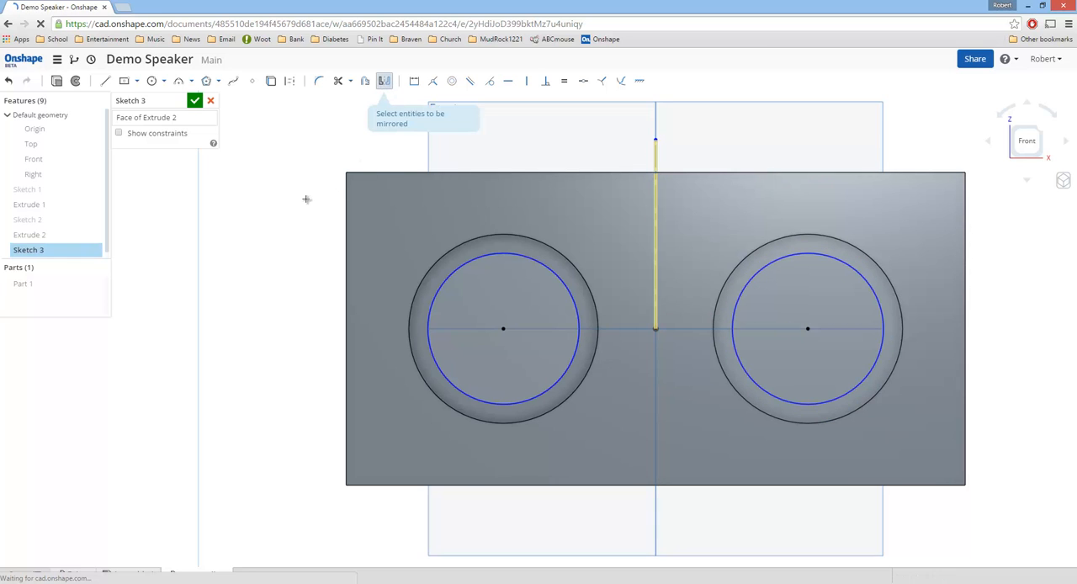
click(344, 190)
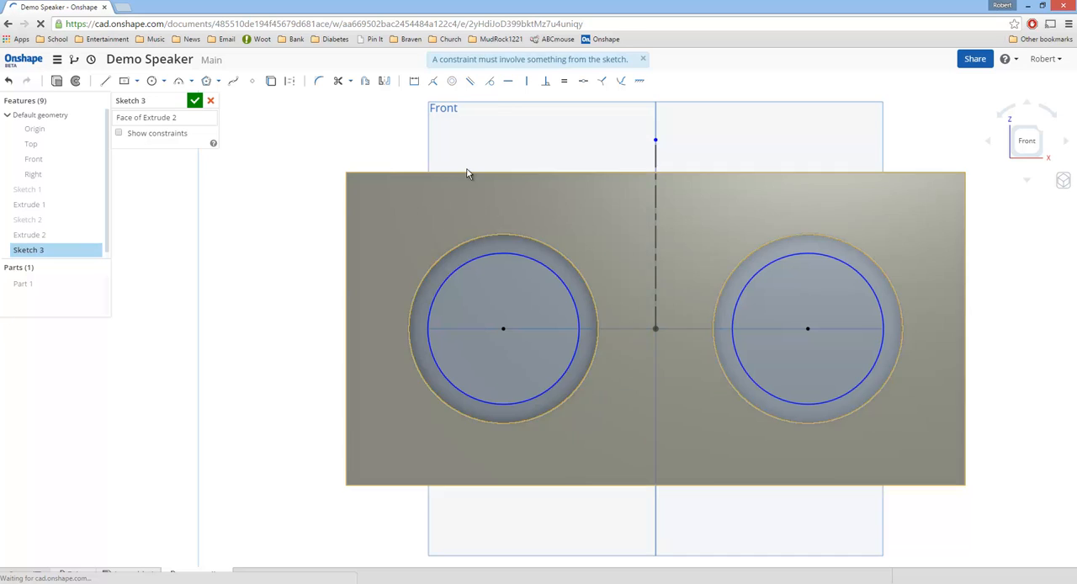
Step: Extrude the two inner circles as a blind Remove cut 0.2 in deep into the recess floors
right_drag(393, 182, 363, 203)
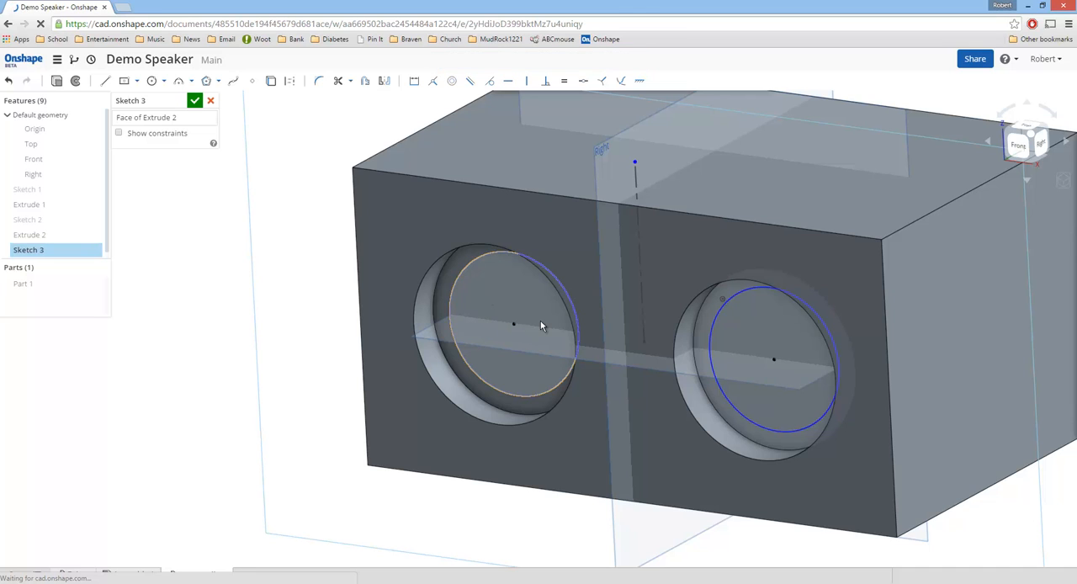
click(57, 80)
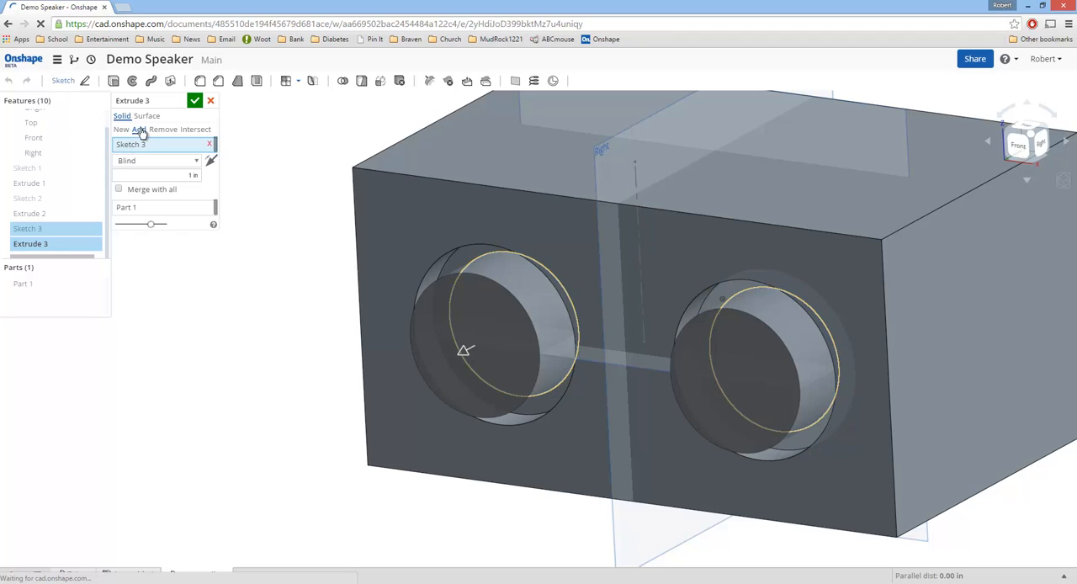
click(162, 129)
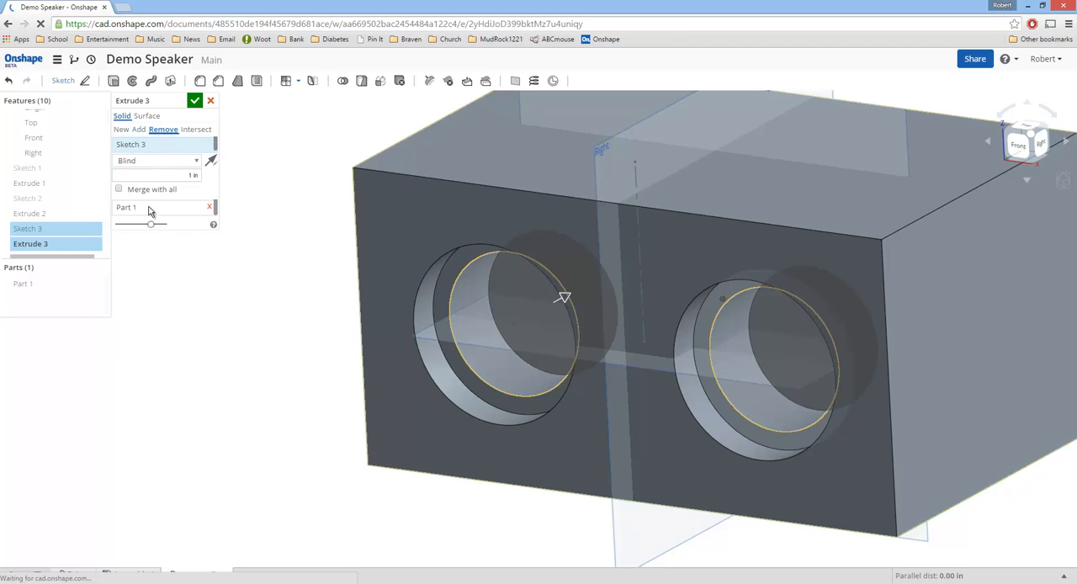
click(192, 175)
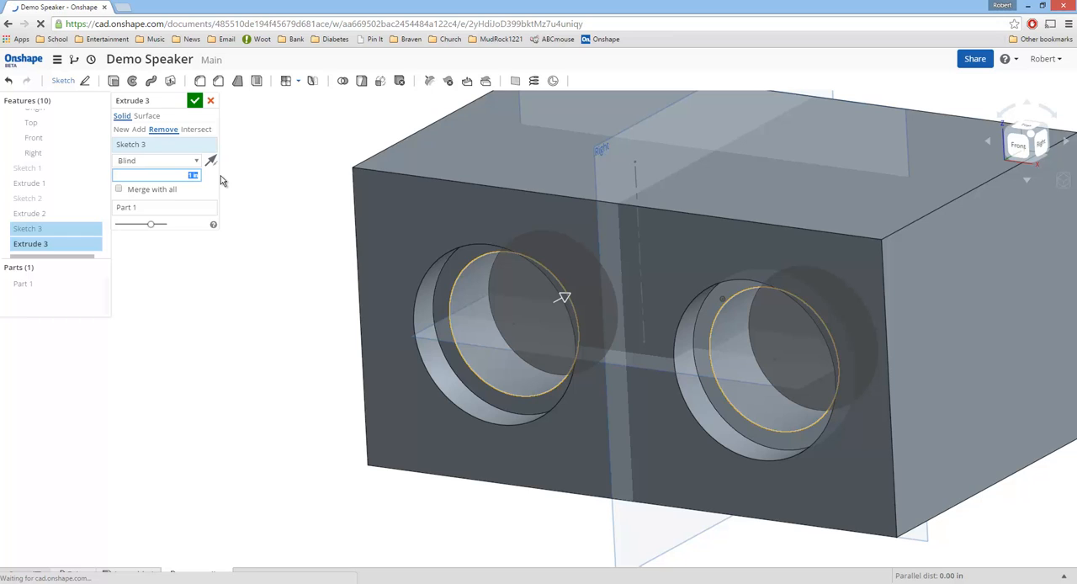
text(2)
key(Return)
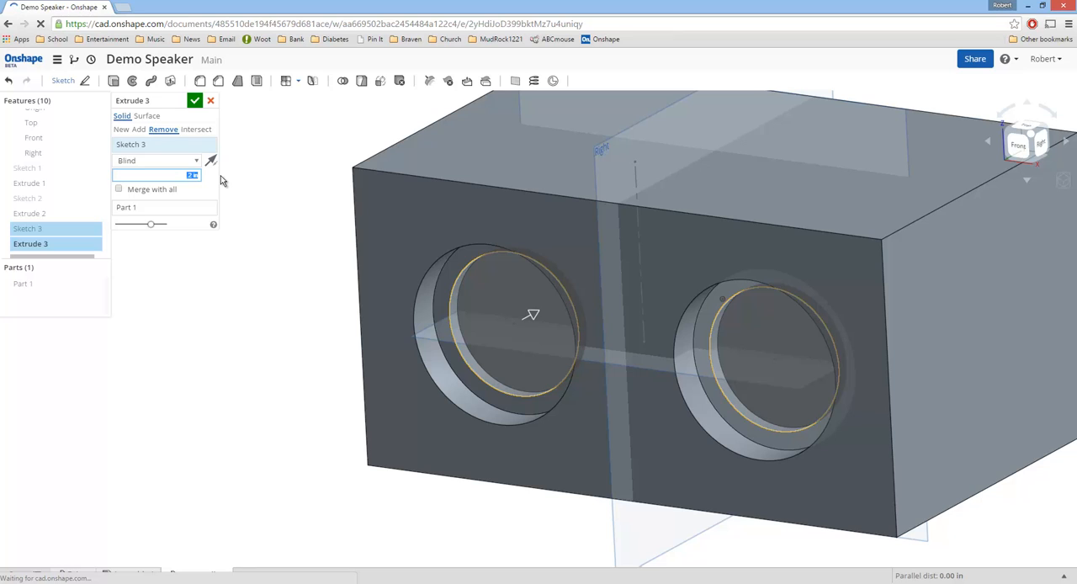
text(0.2)
click(192, 102)
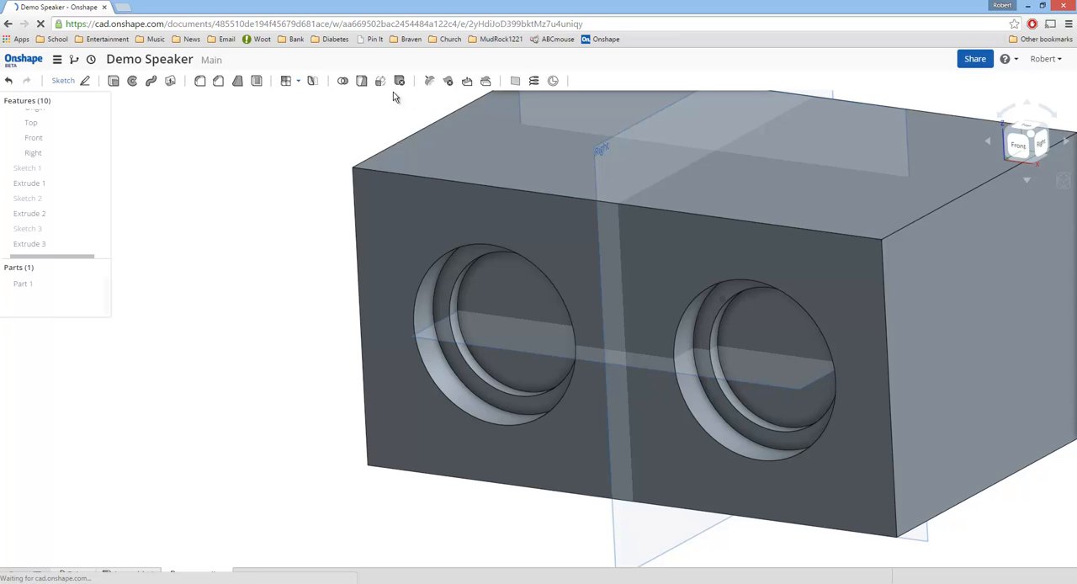
Step: Shell the body with a 0.1 in wall, removing the floor and side-wall faces of both inner driver recesses
click(257, 81)
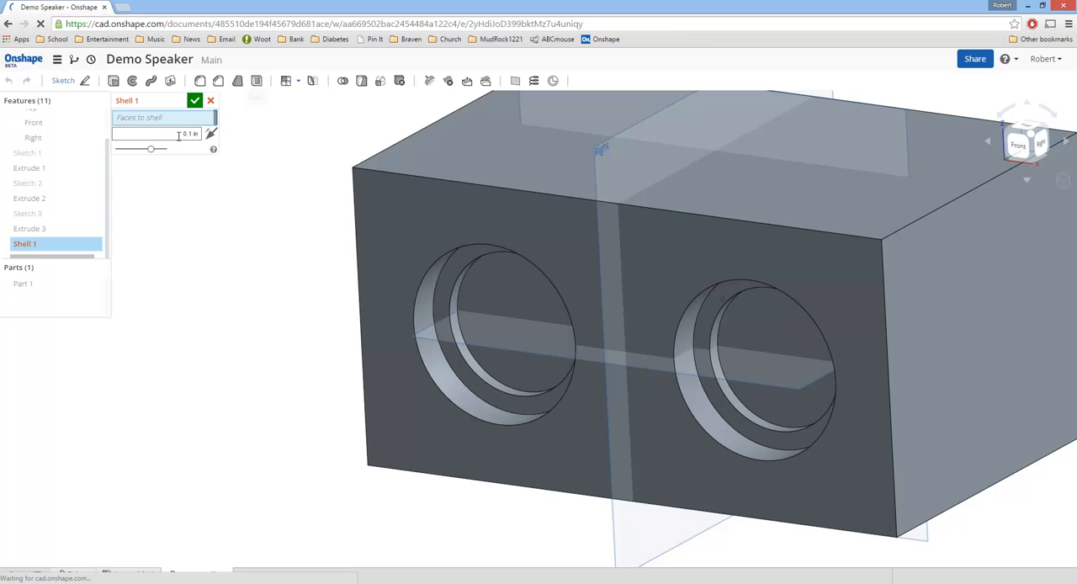
click(494, 298)
click(456, 295)
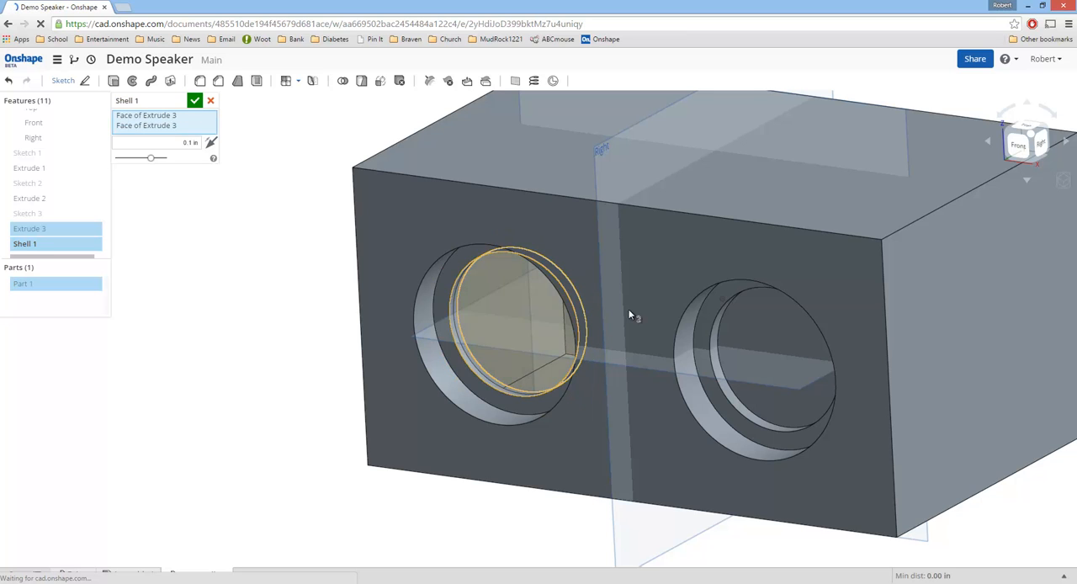
click(750, 326)
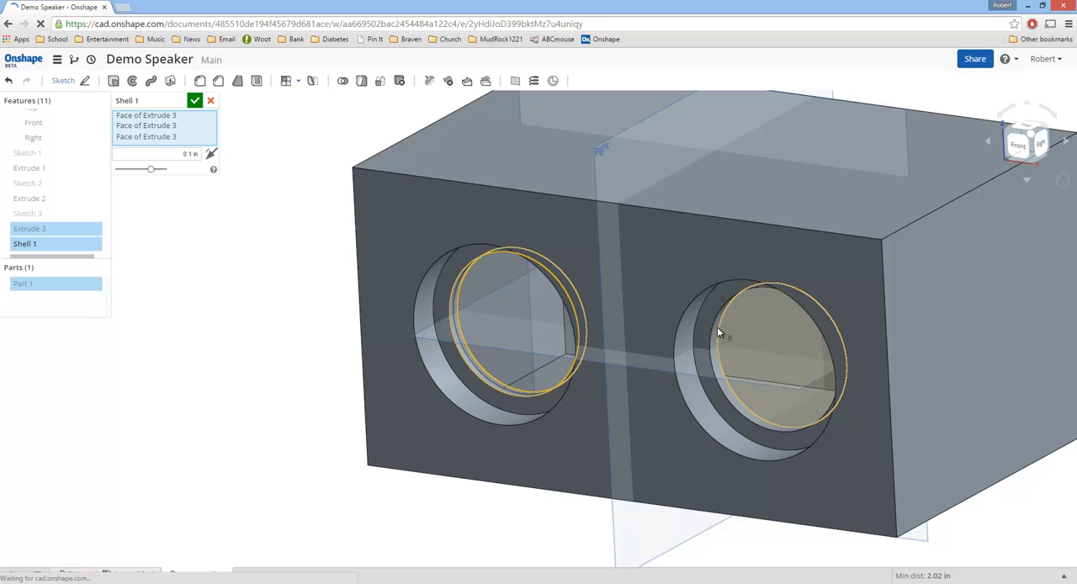
click(718, 373)
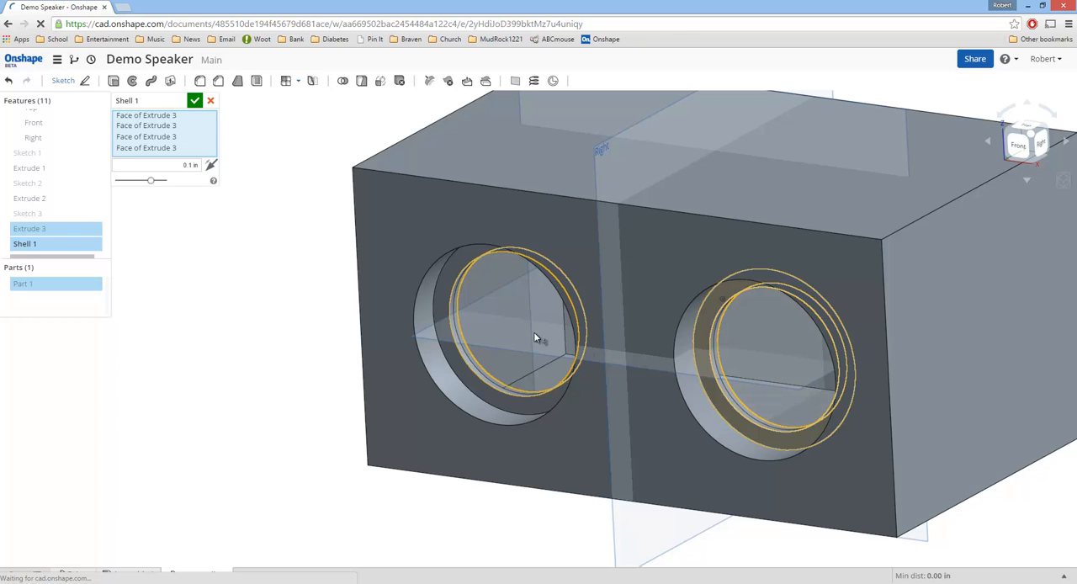
click(194, 102)
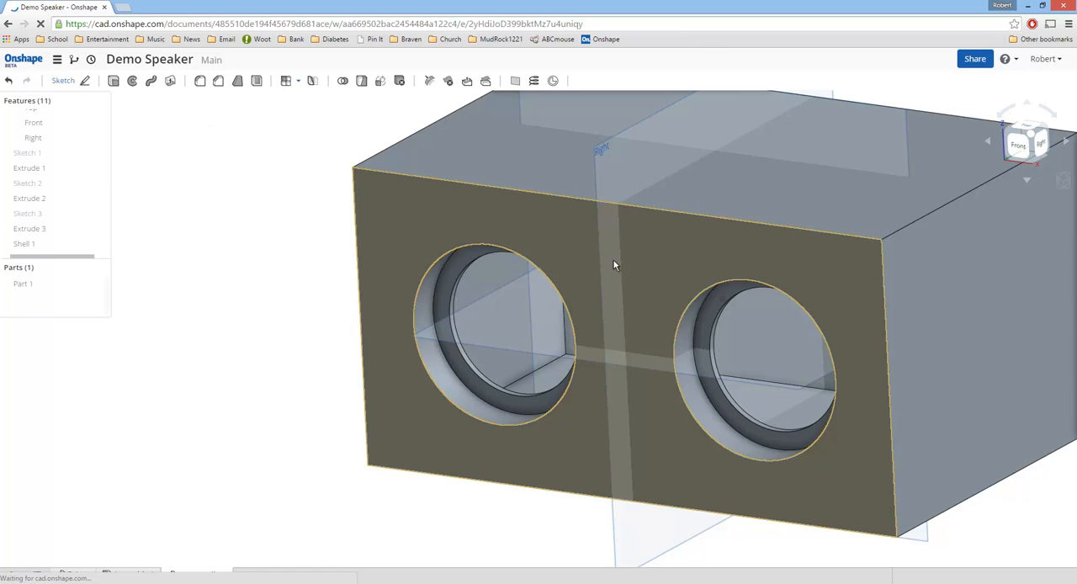
Step: Roll the feature history back to just before Shell 1
right_drag(613, 260, 591, 277)
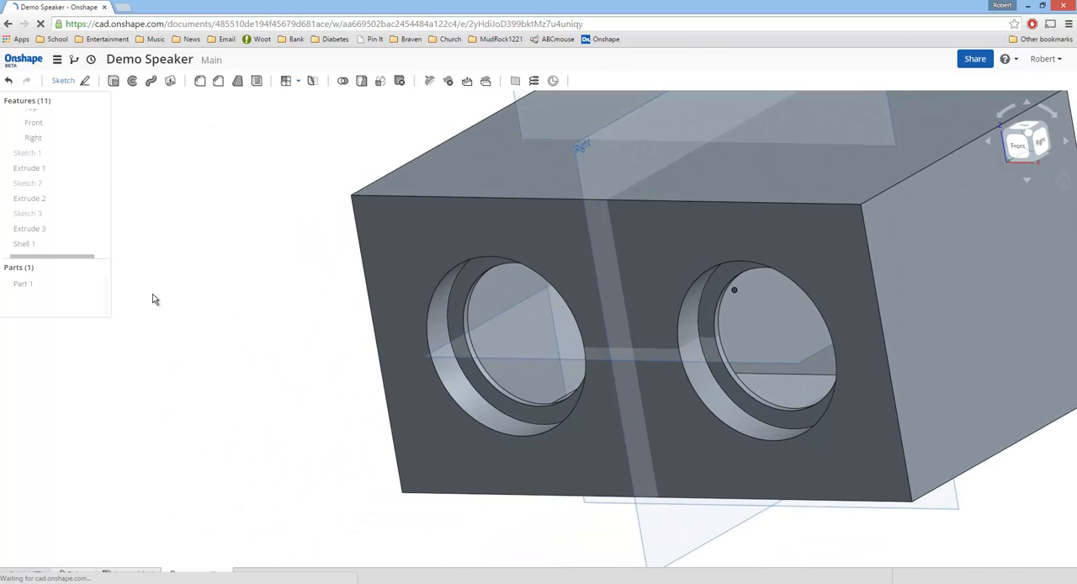
right_click(25, 246)
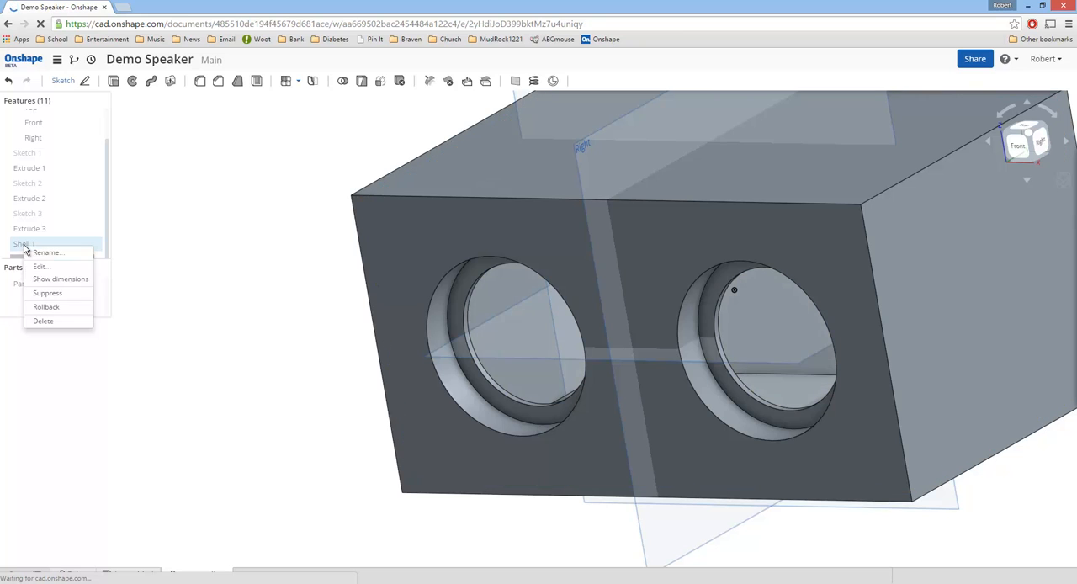
click(47, 307)
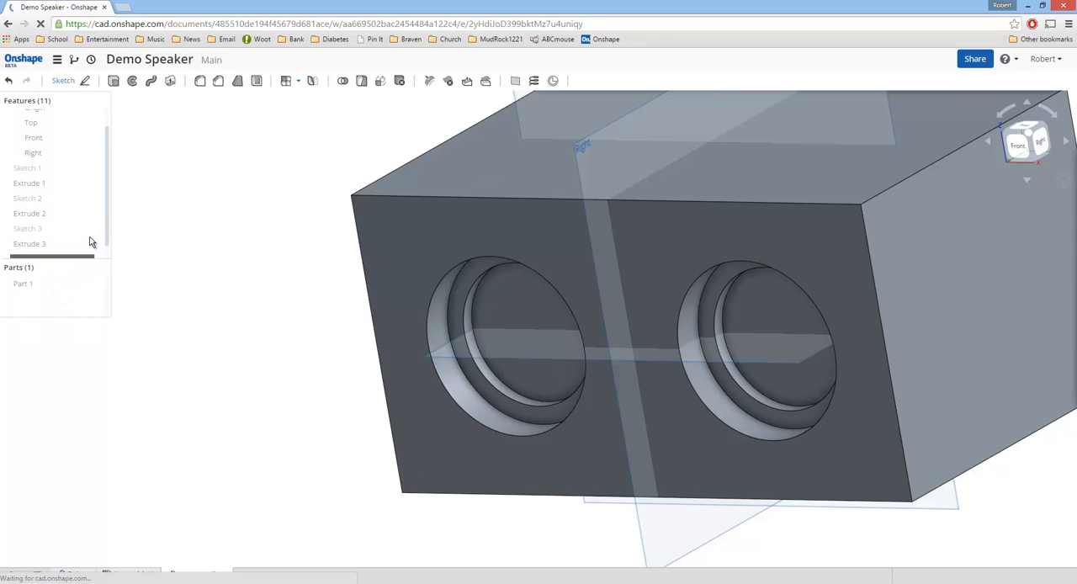
drag(109, 216, 104, 228)
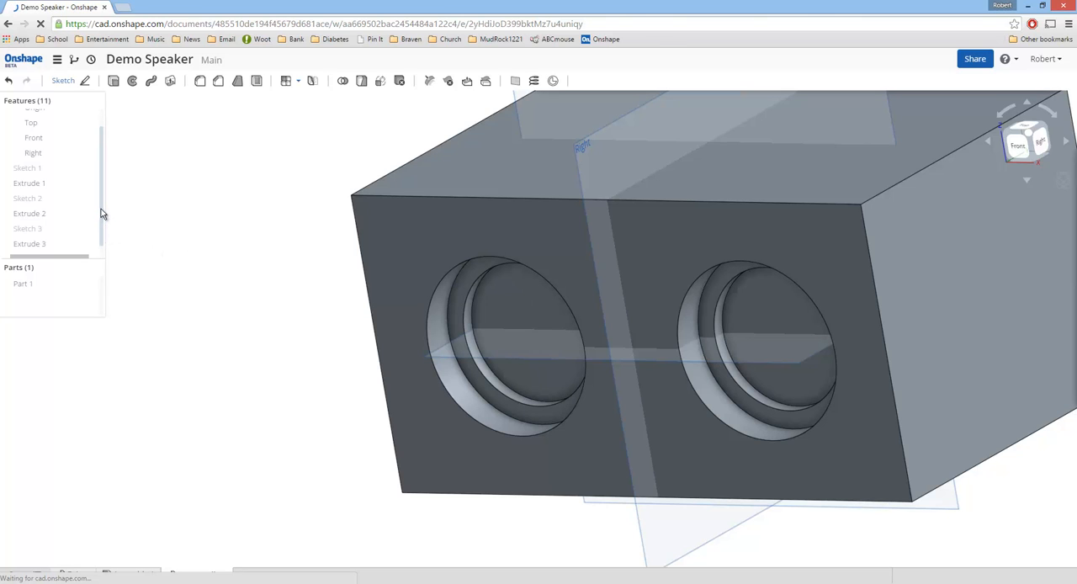
scroll(101, 209, down, 1)
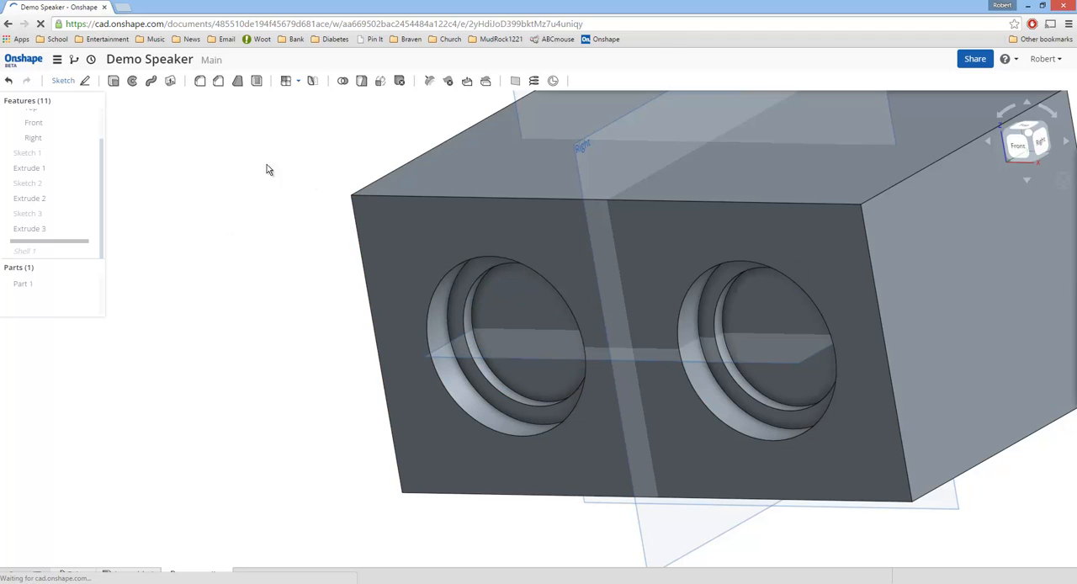
Step: Start an equal-distance chamfer on the body's upper-left front-to-back edge with a distance of 1 in
click(218, 80)
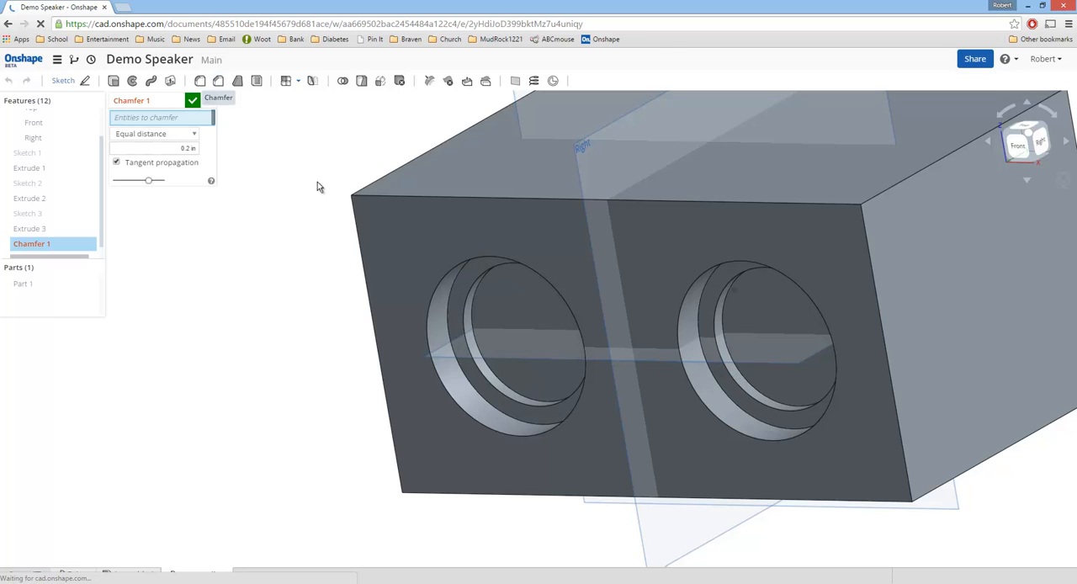
click(399, 170)
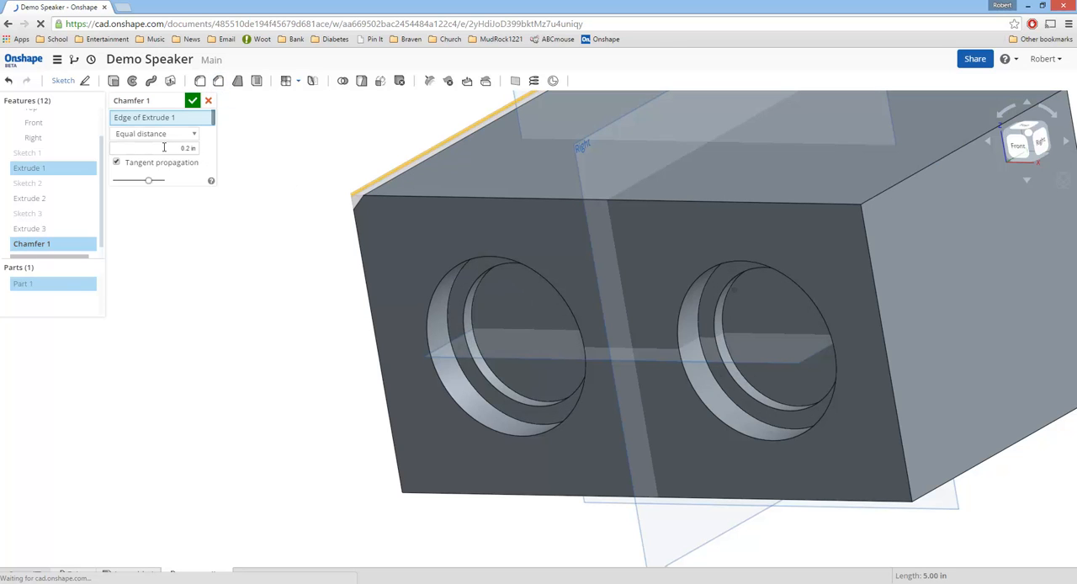
drag(164, 147, 206, 148)
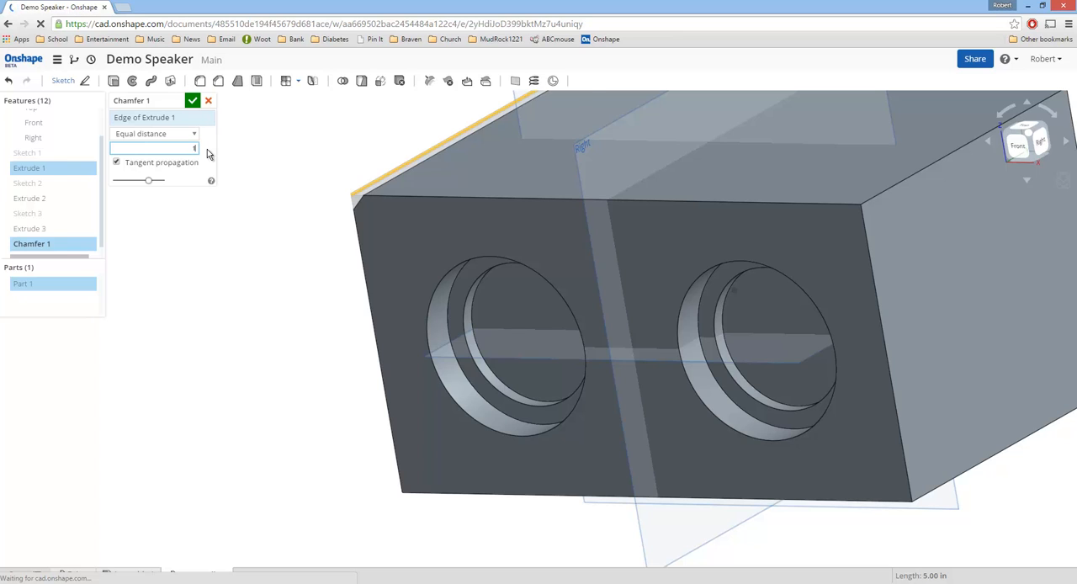
text(1)
key(Return)
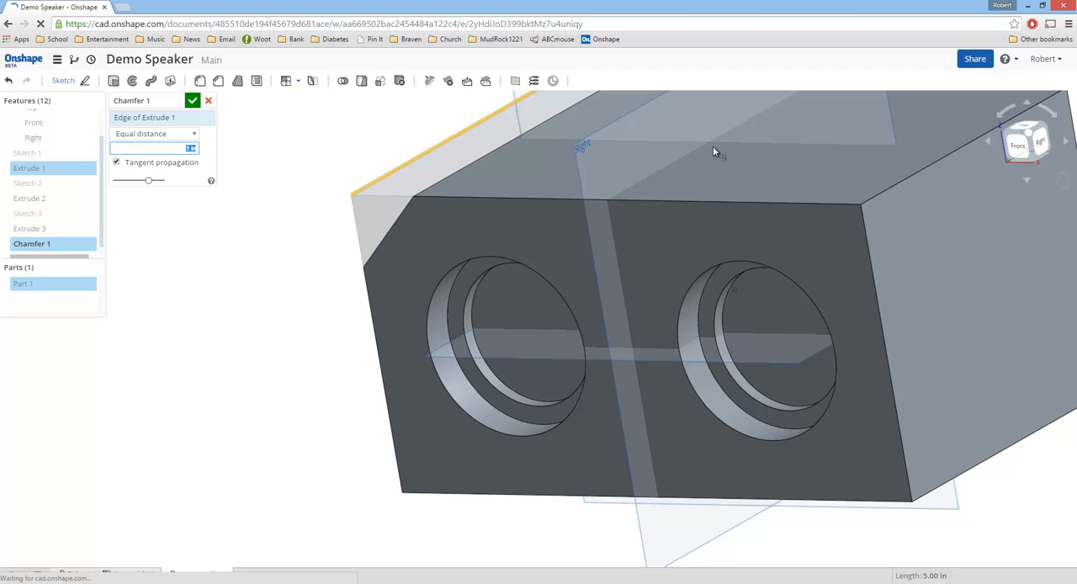
Step: Add the body's other three long front-to-back corner edges to the chamfer and accept it
click(875, 204)
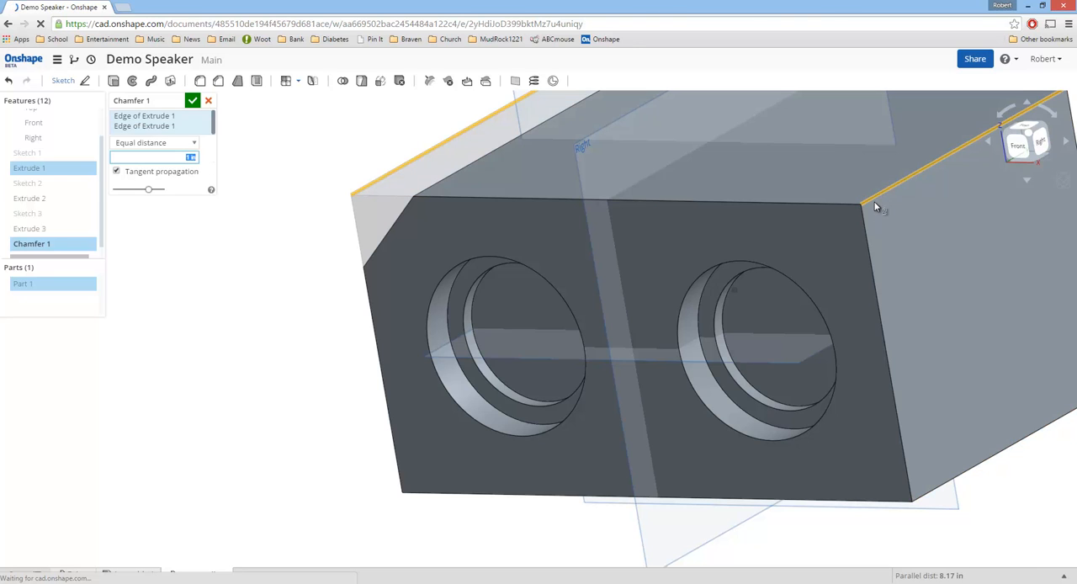
click(921, 496)
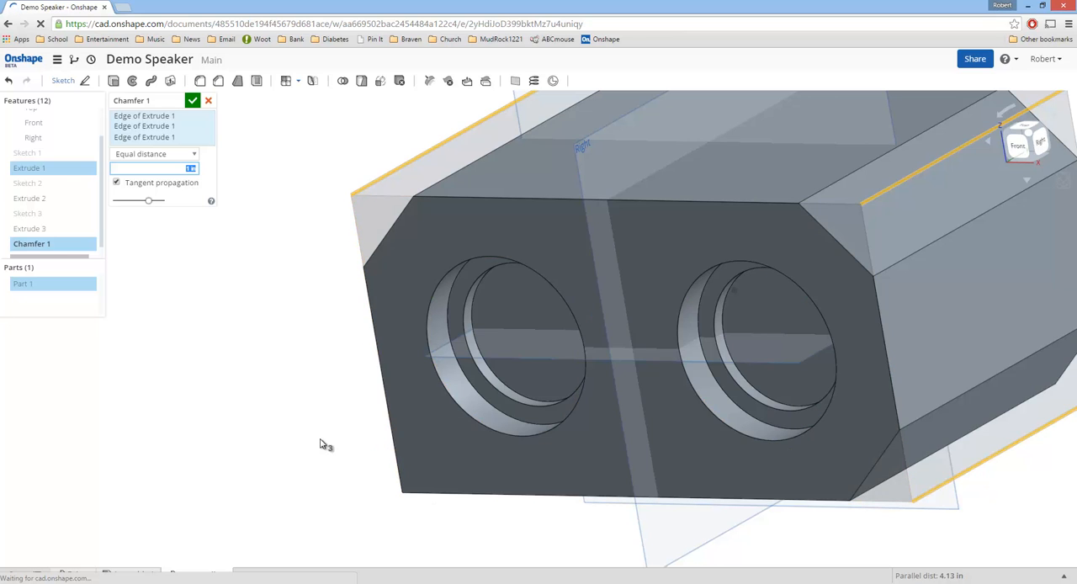
right_drag(321, 439, 408, 417)
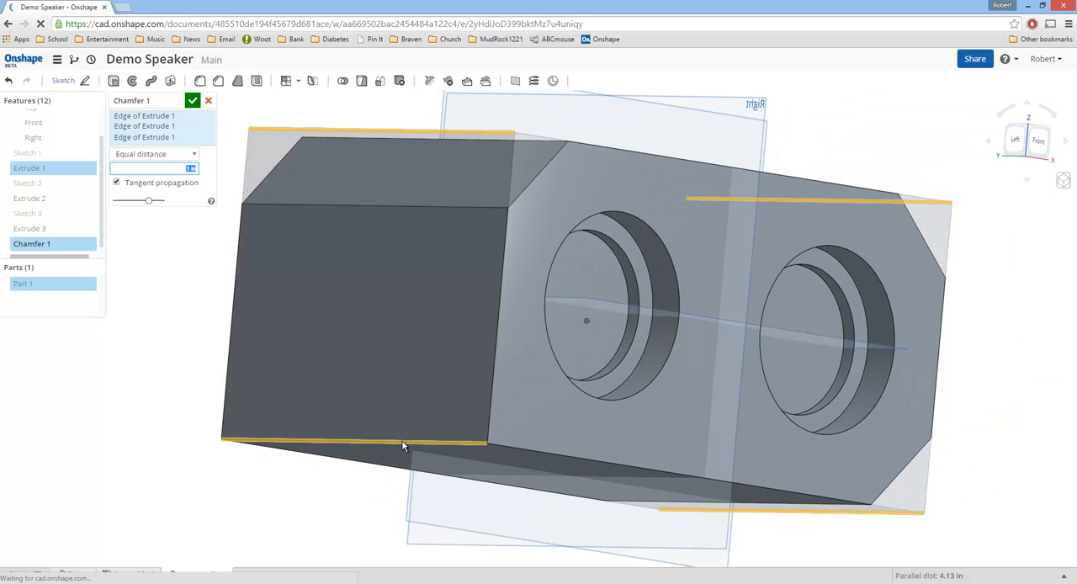
click(403, 443)
right_drag(404, 389, 386, 386)
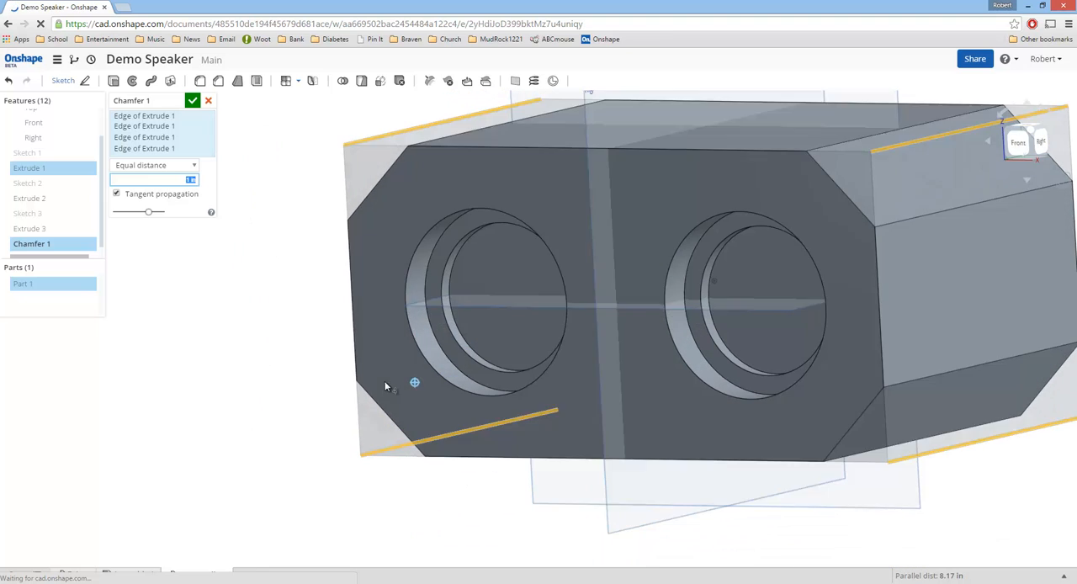
scroll(715, 298, up, 3)
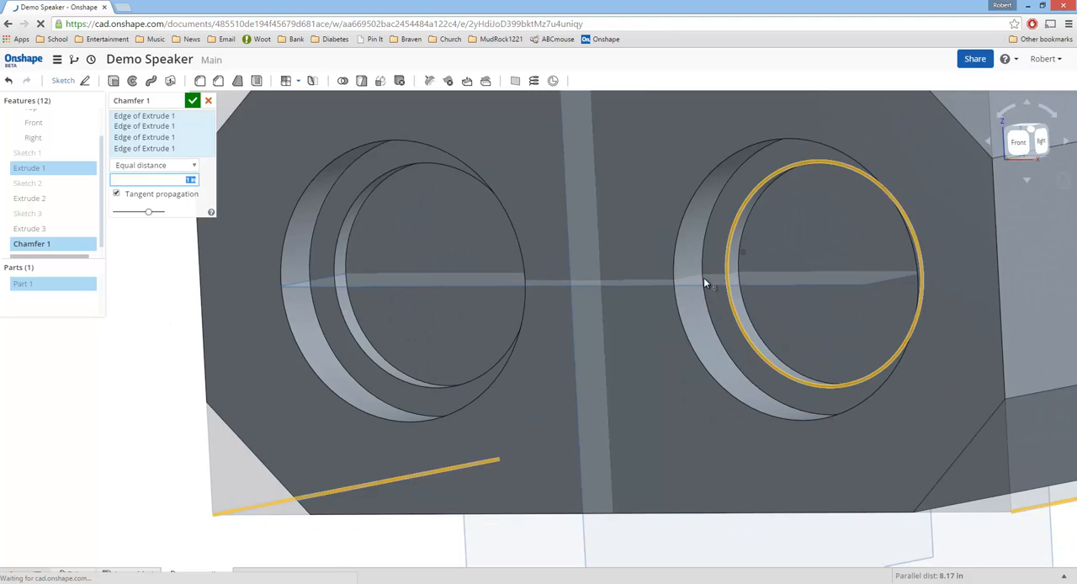
scroll(739, 264, down, 5)
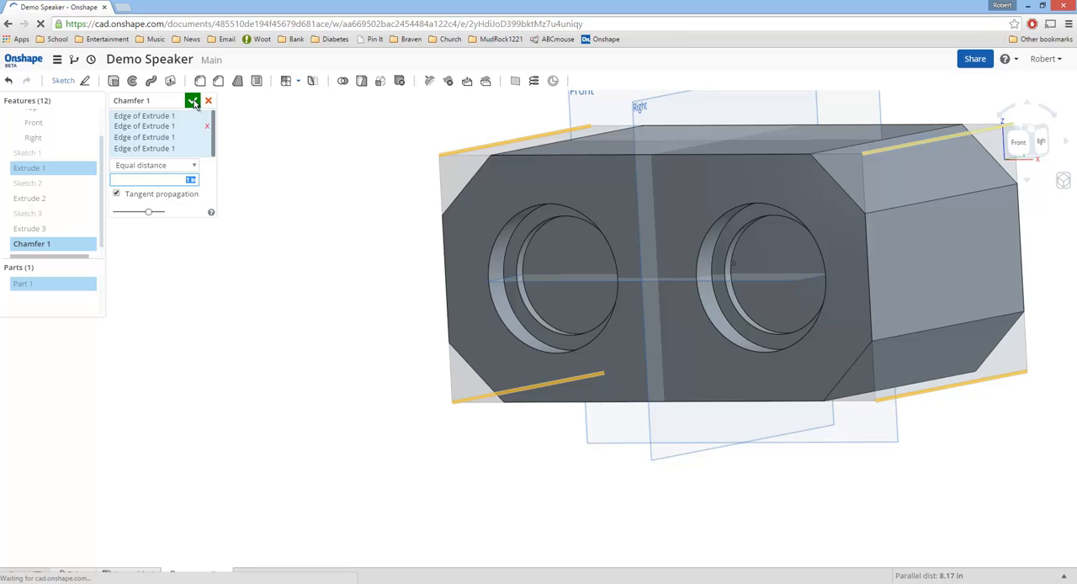
click(193, 101)
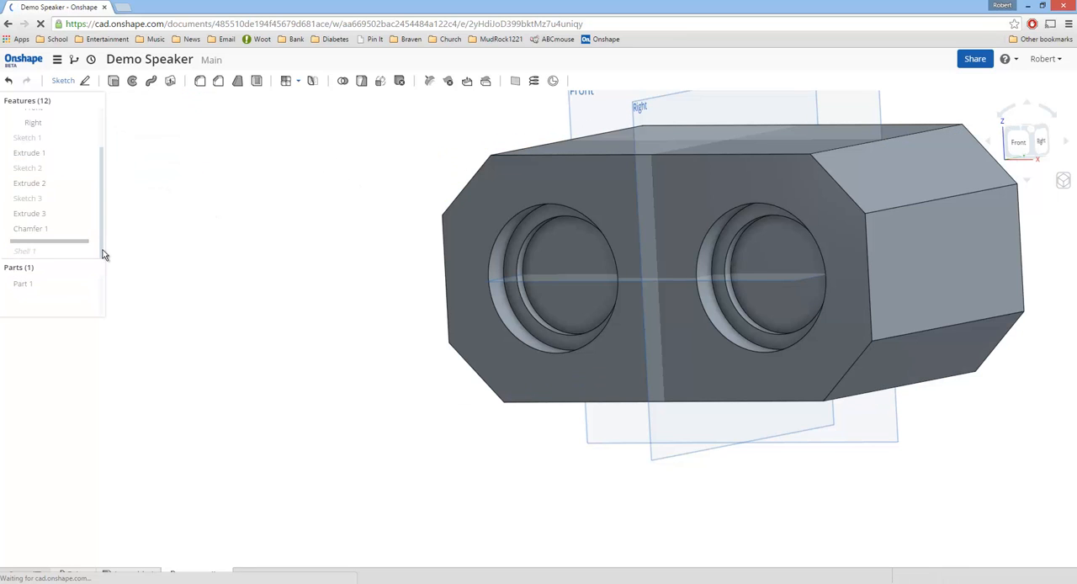
Step: Roll the feature history forward past Shell 1 to restore the shell on the chamfered body
drag(79, 253, 79, 258)
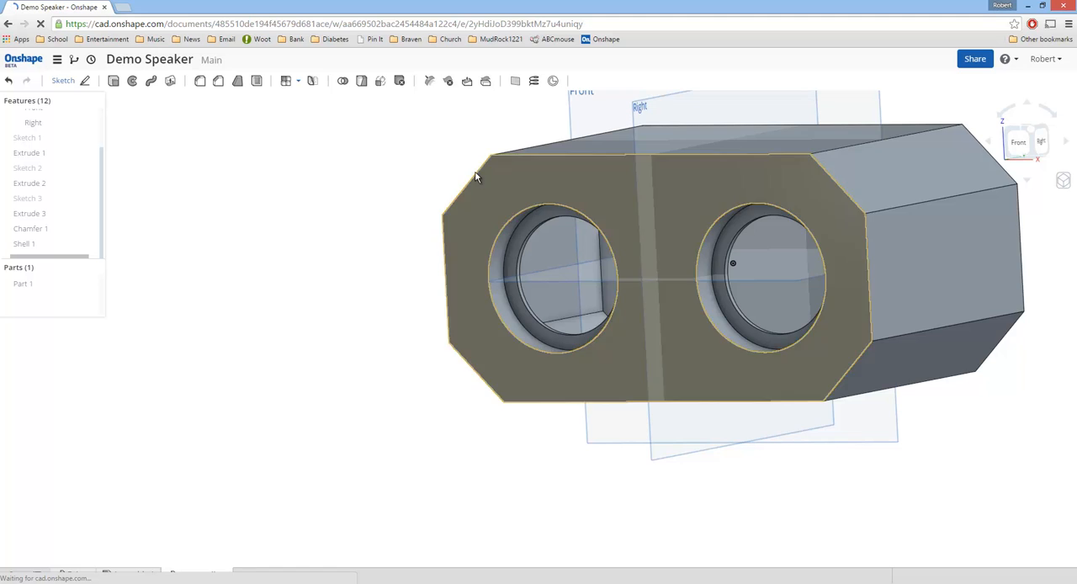
mouse_move(477, 176)
right_down()
mouse_move(474, 159)
mouse_move(472, 215)
mouse_move(485, 230)
mouse_move(476, 213)
right_up()
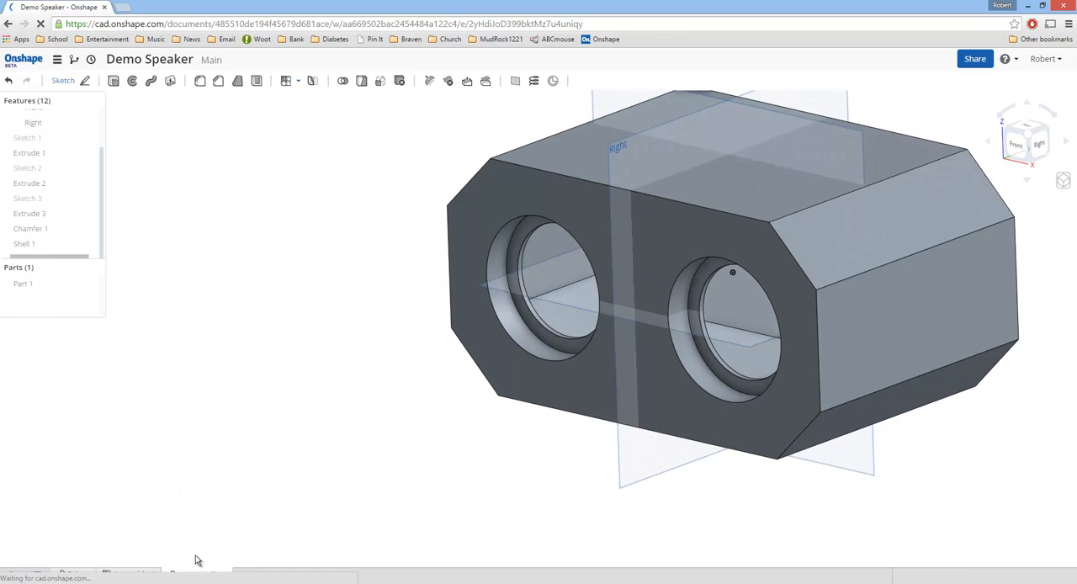
Step: Rename the Part Studio 1 tab
right_click(210, 576)
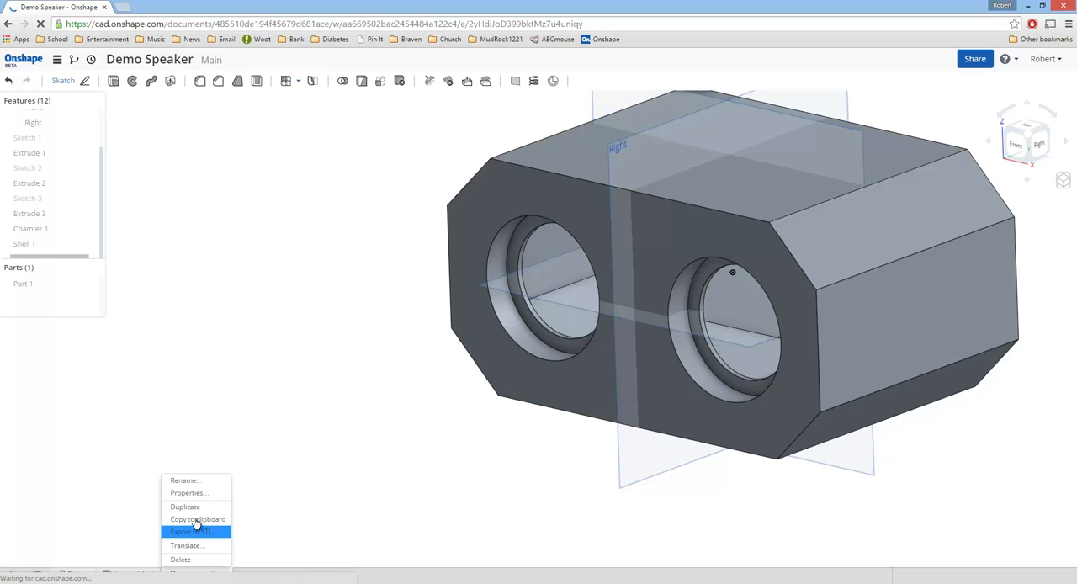
click(190, 480)
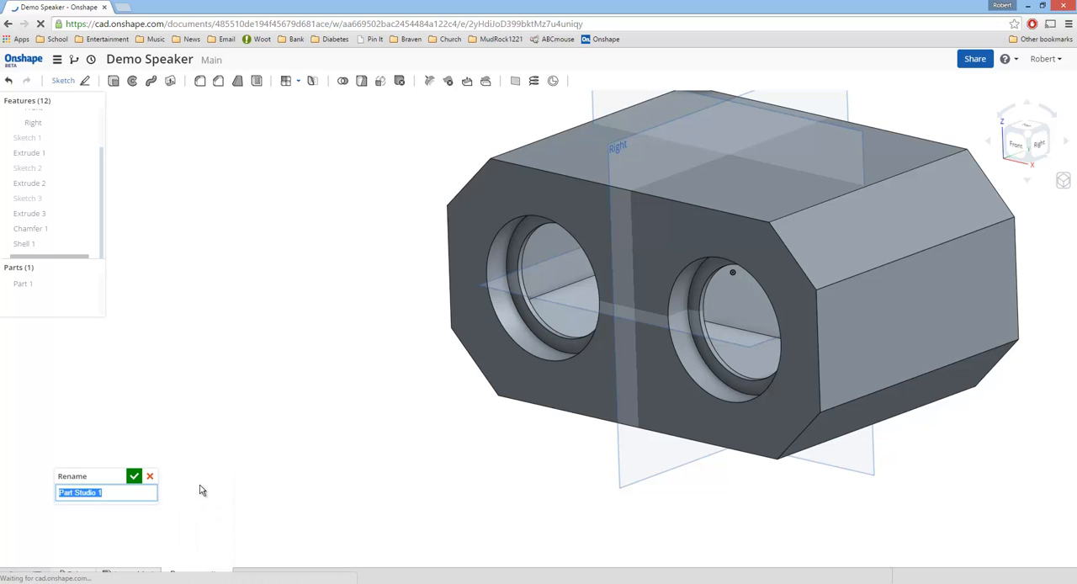
text(D)
key(Return)
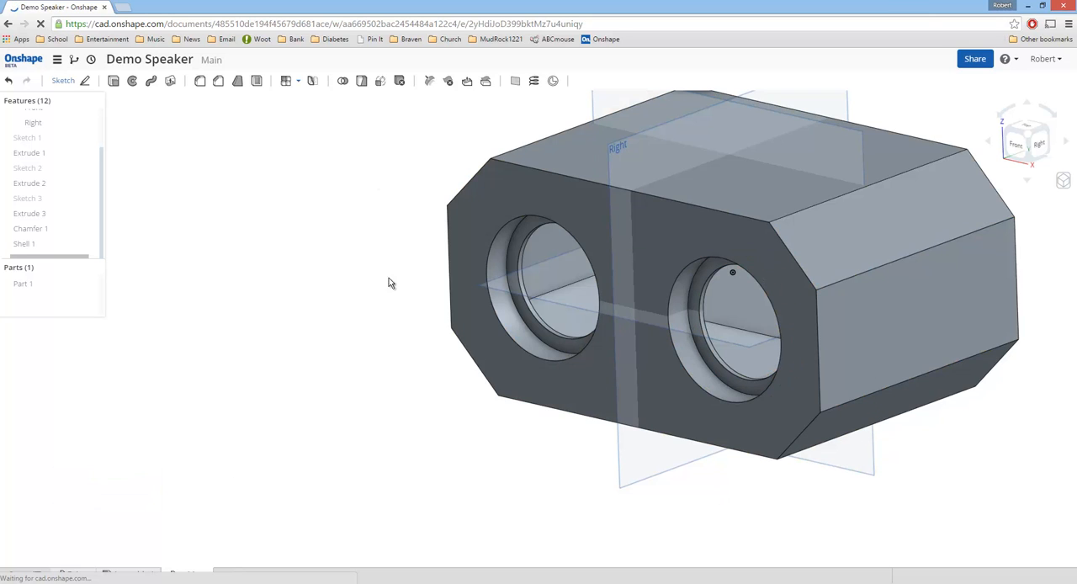
Step: Start a fillet on the four long edges bordering the two chamfers on the body's right side
click(218, 81)
click(826, 241)
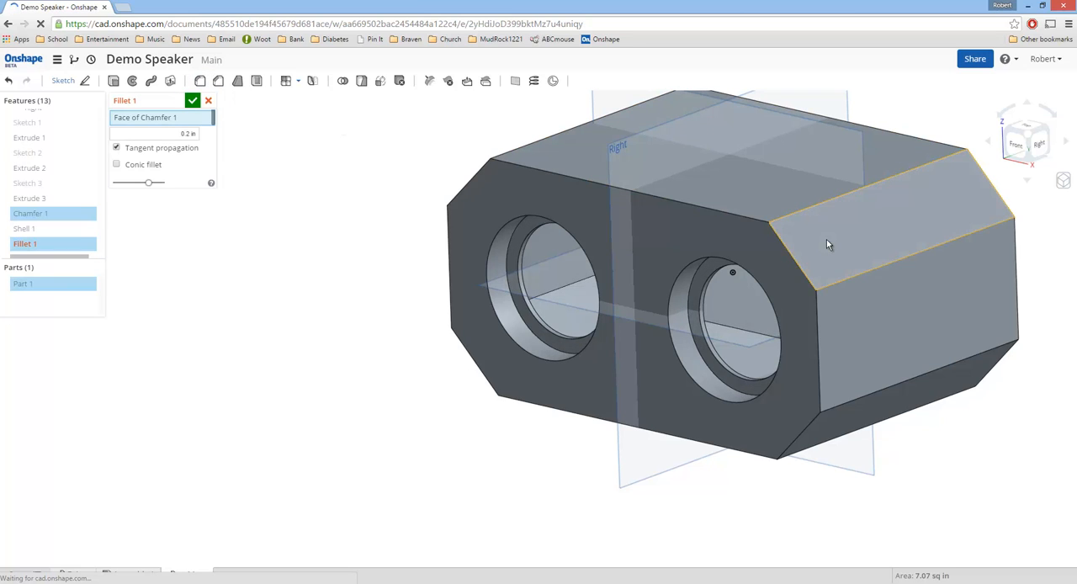
click(826, 239)
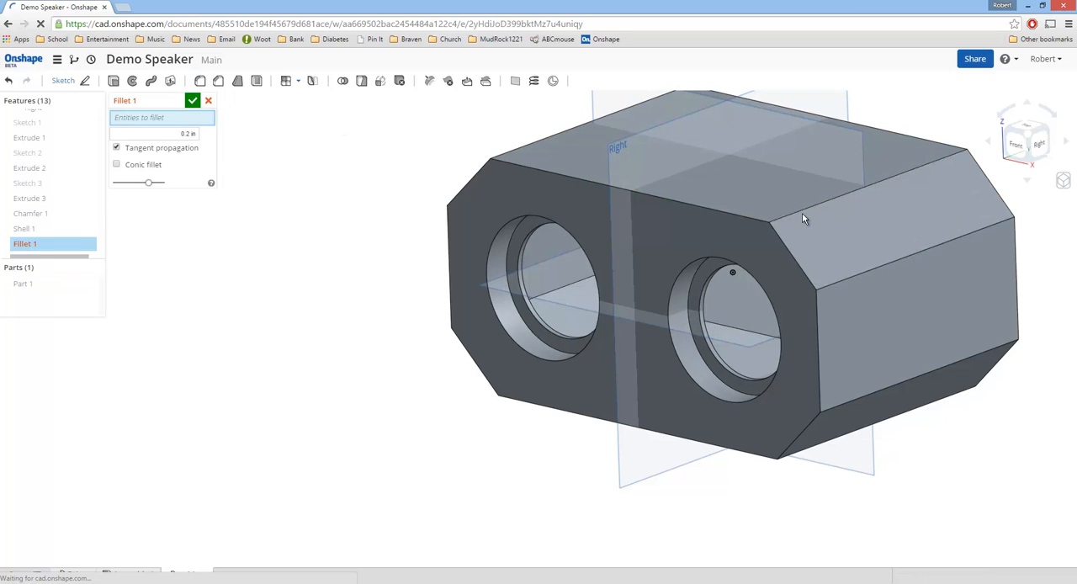
click(806, 218)
click(846, 280)
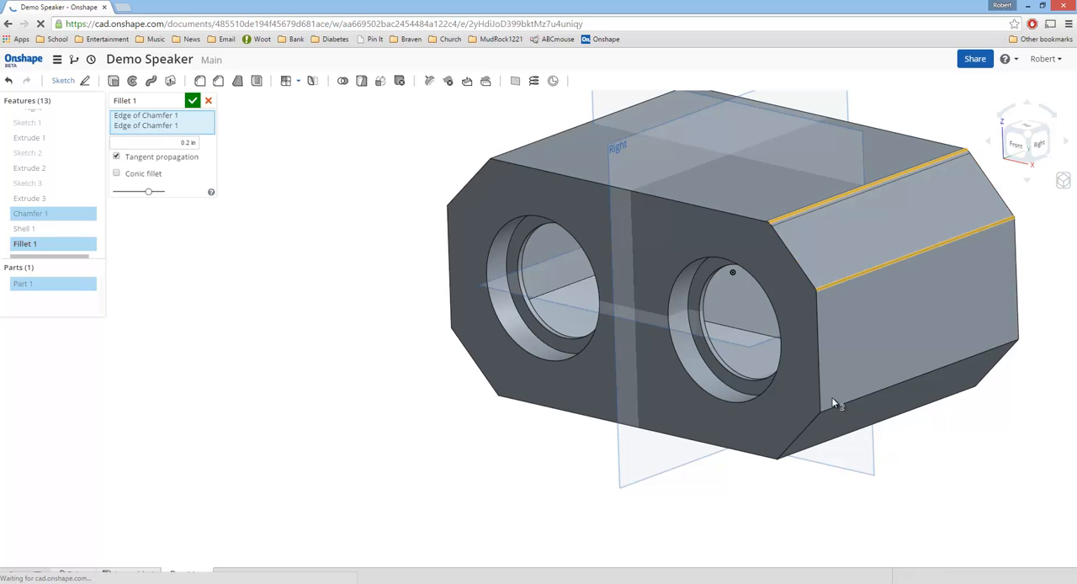
click(837, 408)
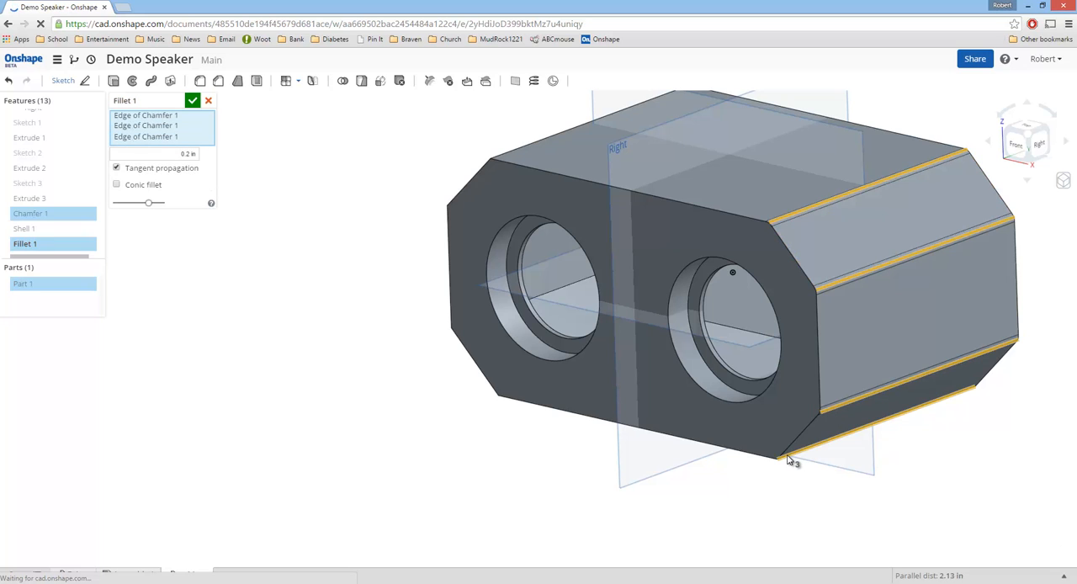
click(790, 456)
Step: Add the four long edges bordering the two chamfers on the body's left side to the fillet
mouse_move(492, 170)
right_down()
mouse_move(602, 199)
mouse_move(518, 196)
mouse_move(493, 173)
right_up()
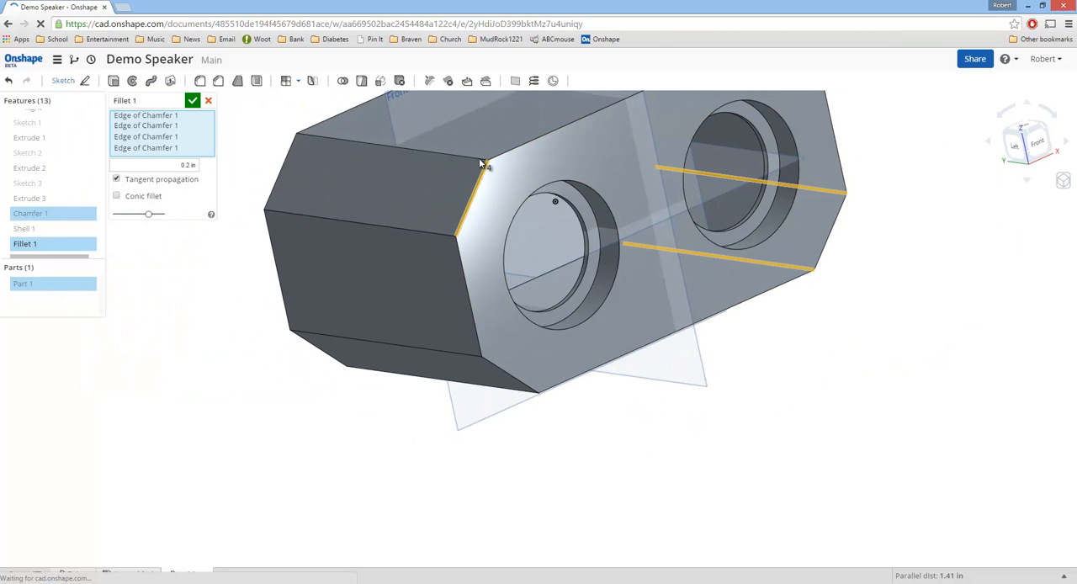
click(480, 168)
click(442, 231)
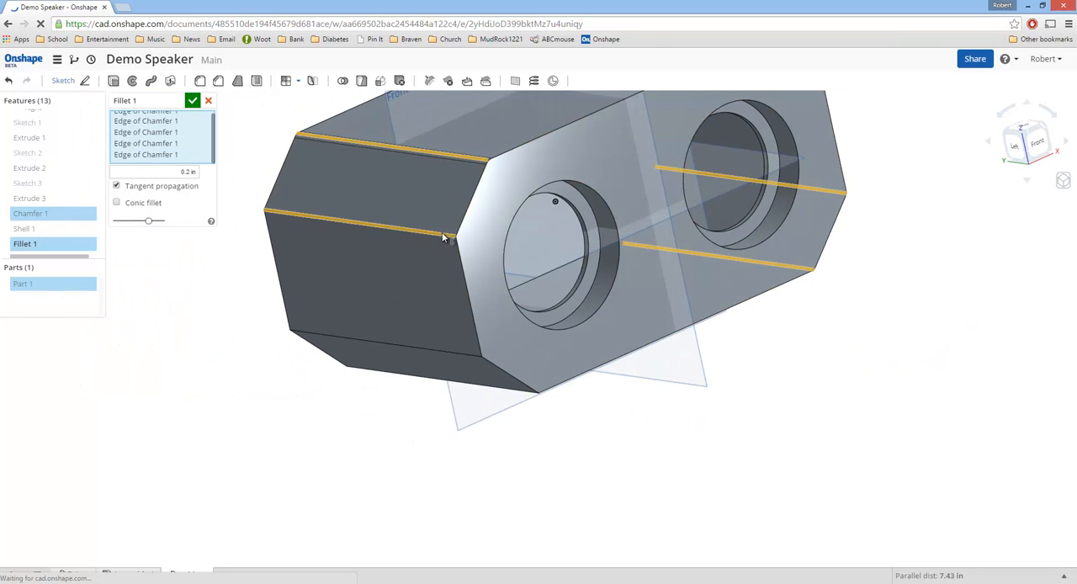
click(458, 352)
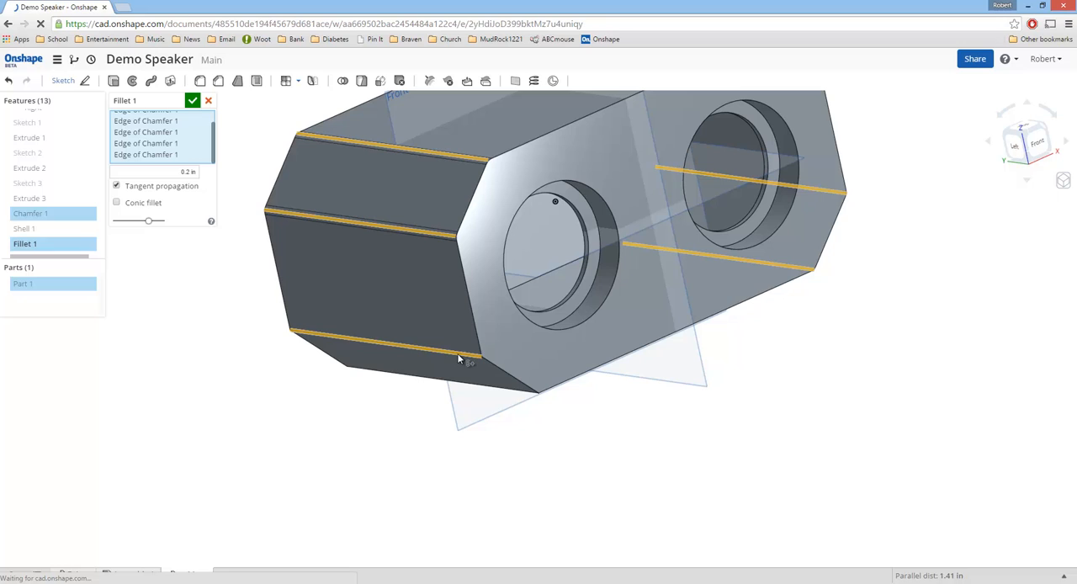
click(509, 381)
Step: Set the fillet radius of the long chamfer edges to 1 in and accept the fillet
click(182, 171)
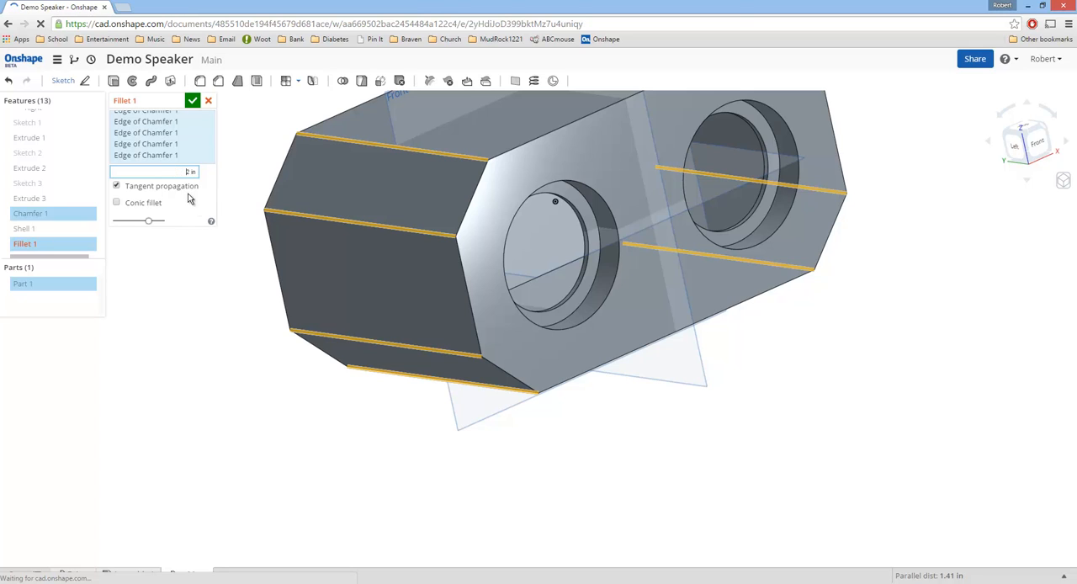
click(201, 173)
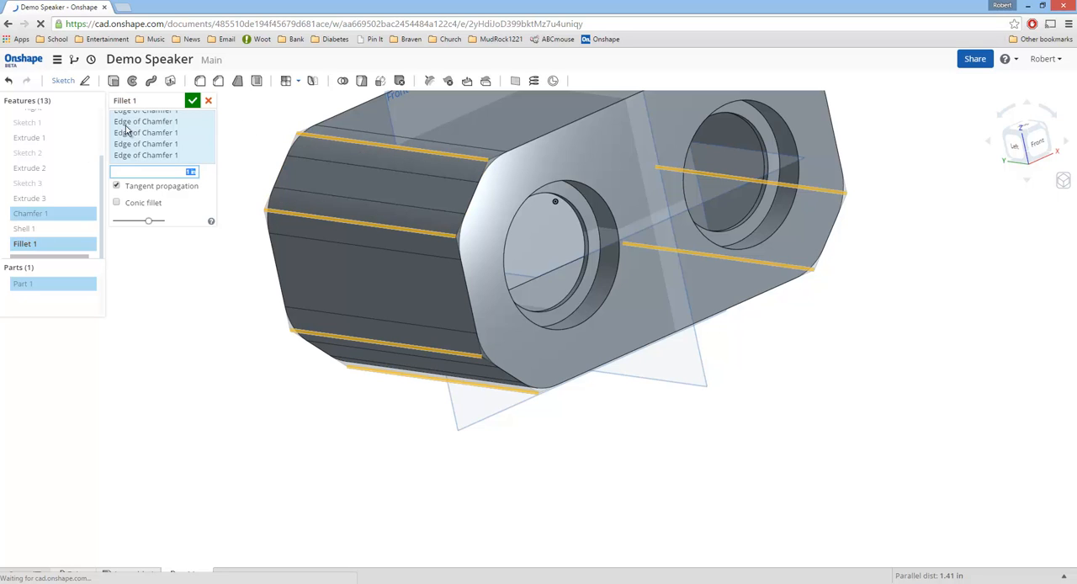
click(192, 100)
right_drag(502, 169, 531, 203)
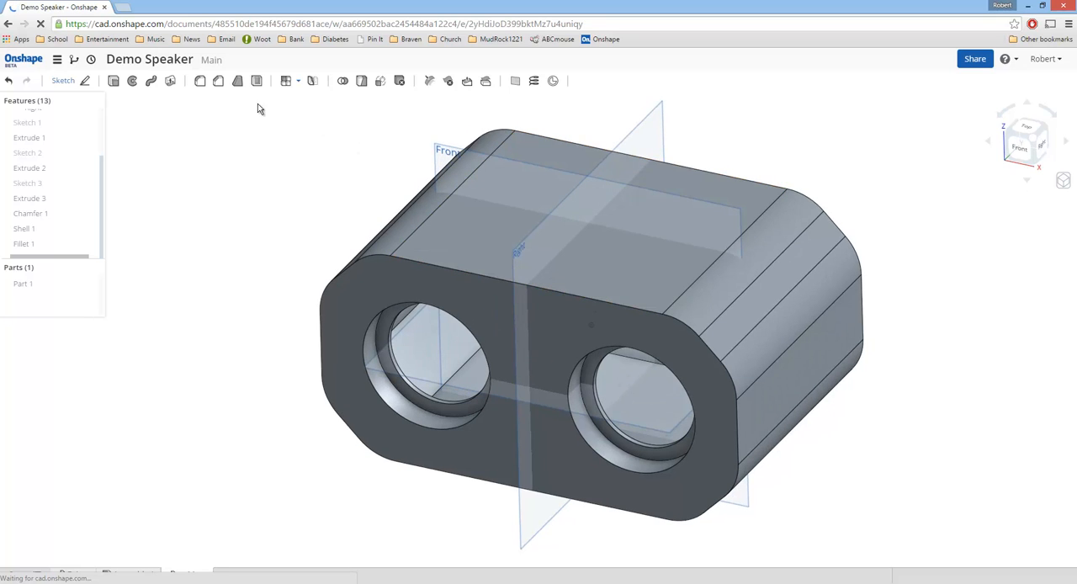
click(201, 82)
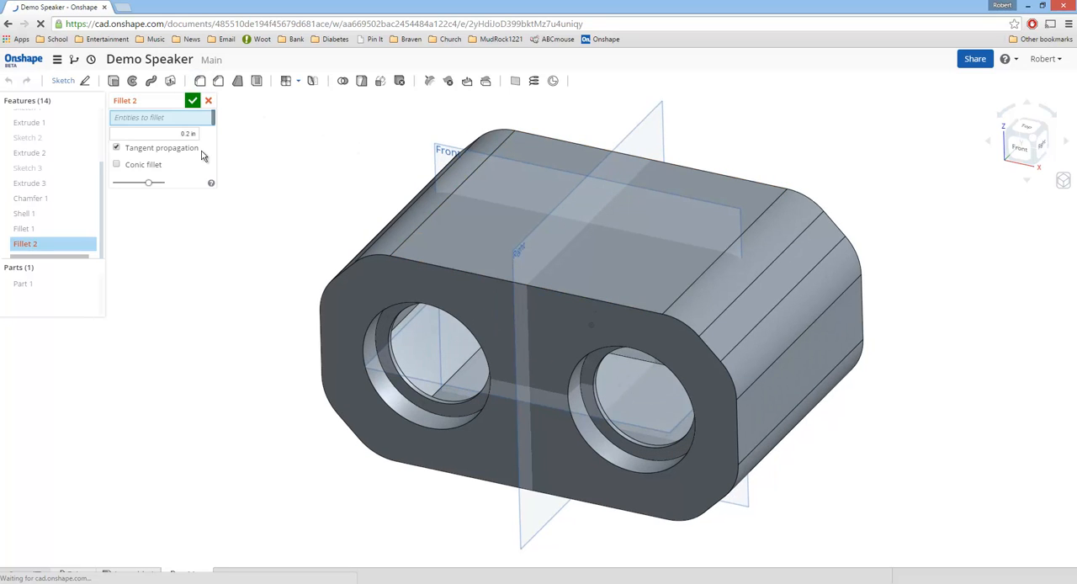
click(456, 271)
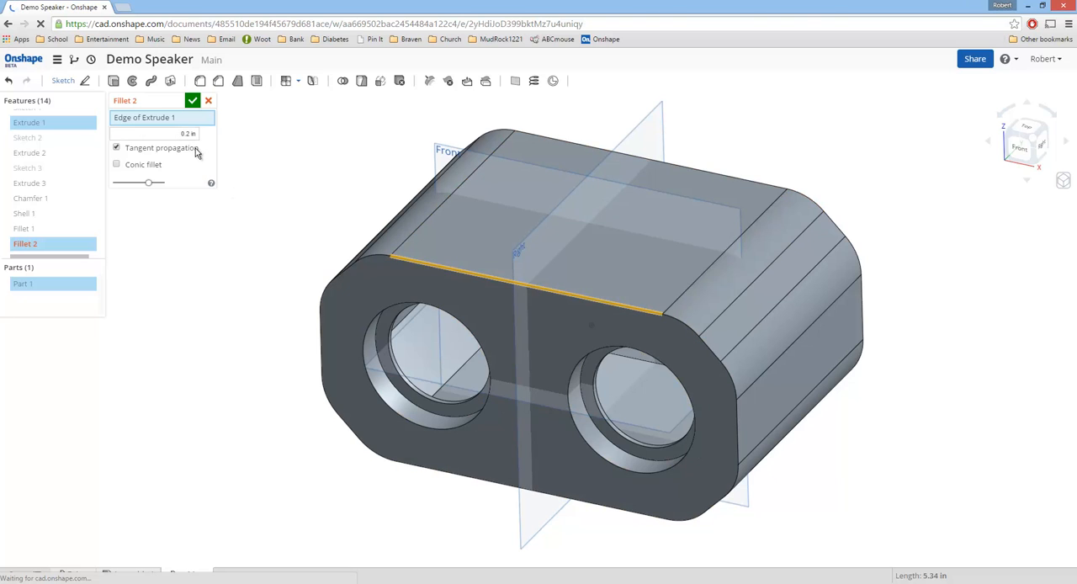
key(Escape)
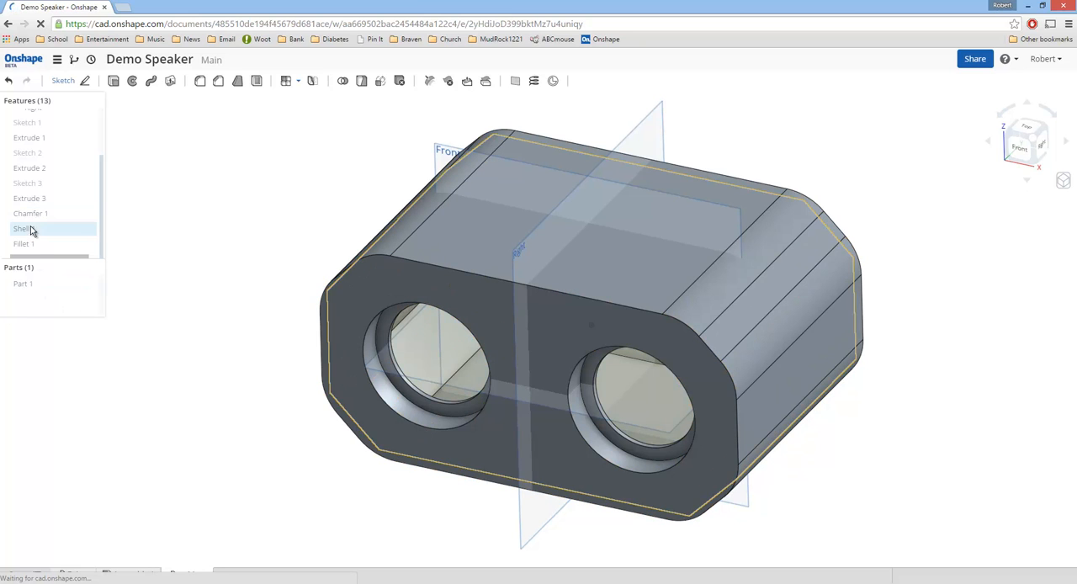
Step: Move Shell 1 after Fillet 1 in the feature history and roll the model back to before the shell
drag(23, 234, 35, 244)
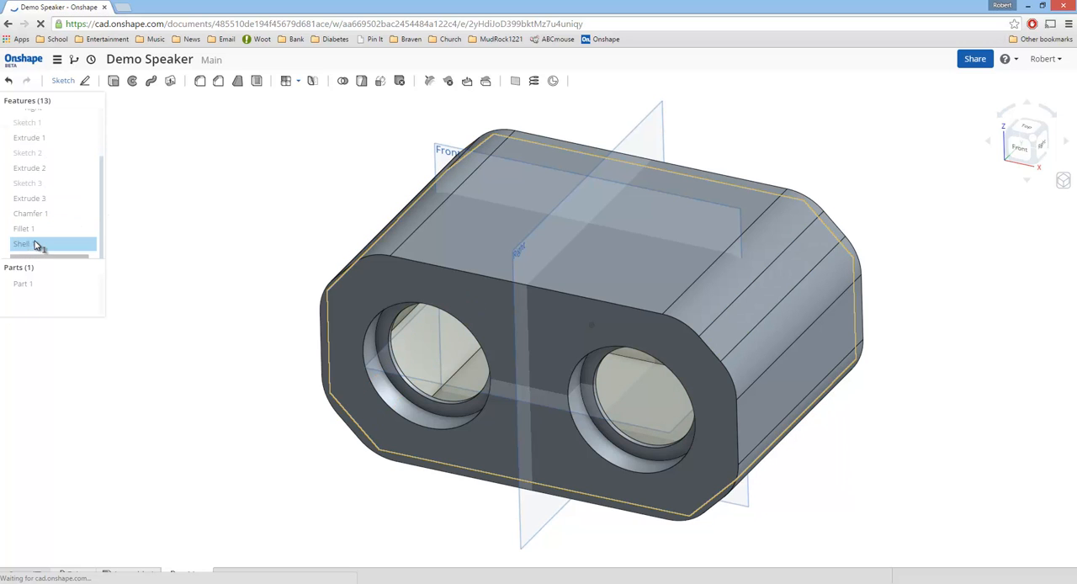
right_click(49, 246)
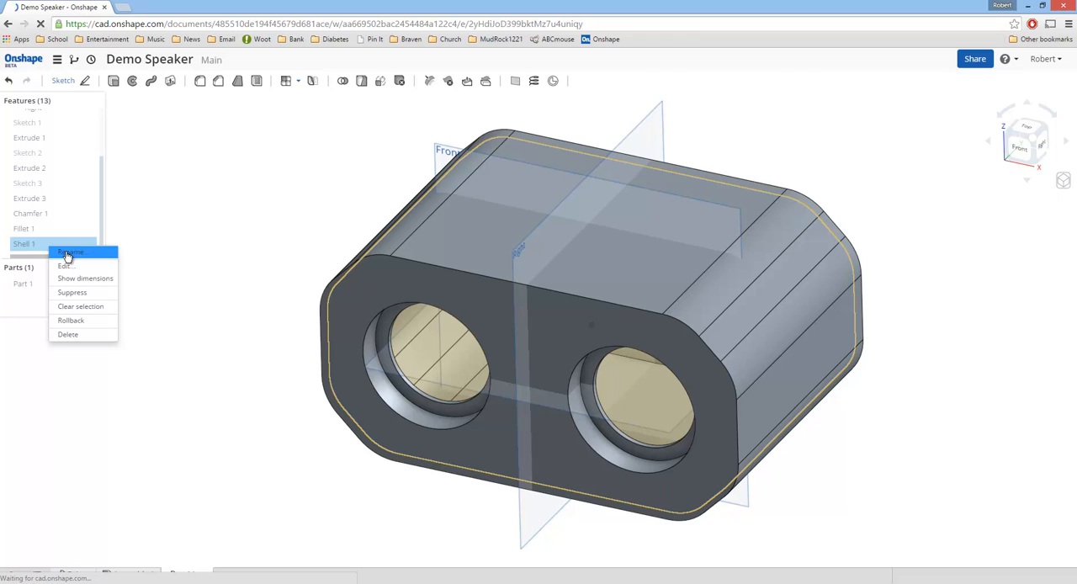
click(74, 320)
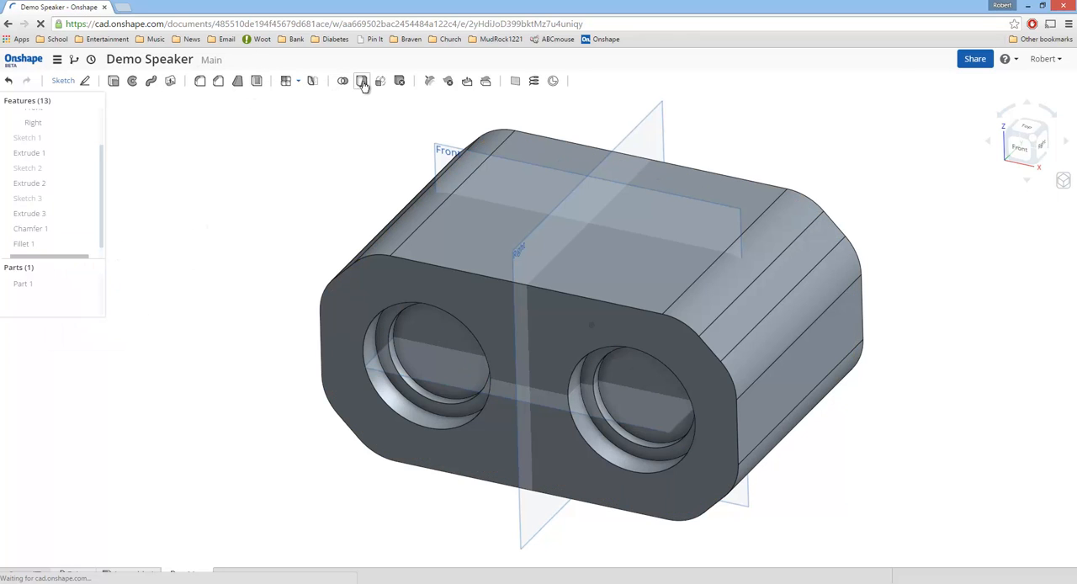
Step: Fillet the outer perimeter edges of the body's front and back faces at 0.2 in, and roll the history forward past Shell 1
click(200, 81)
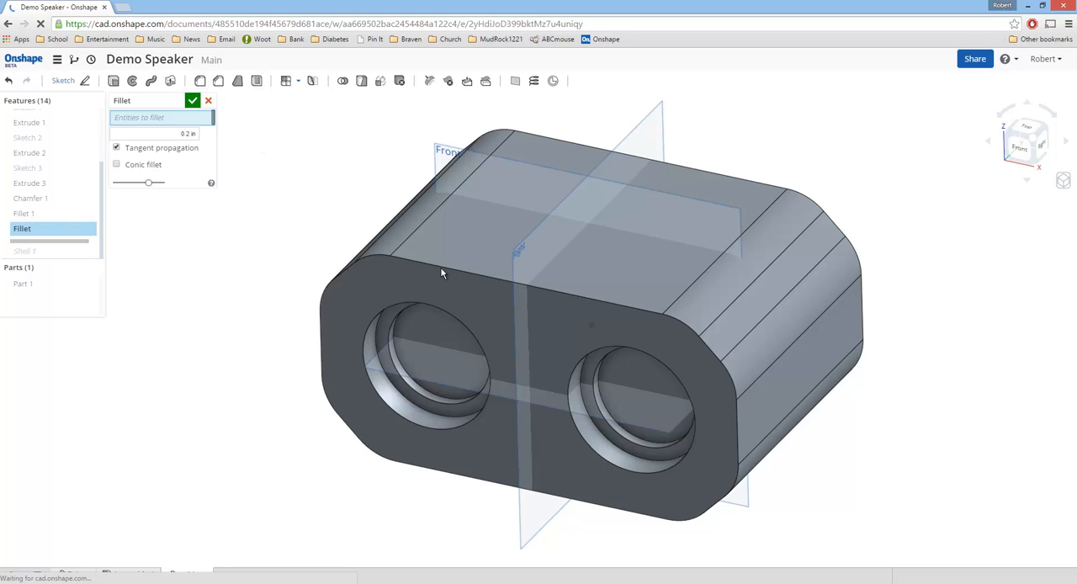
click(441, 268)
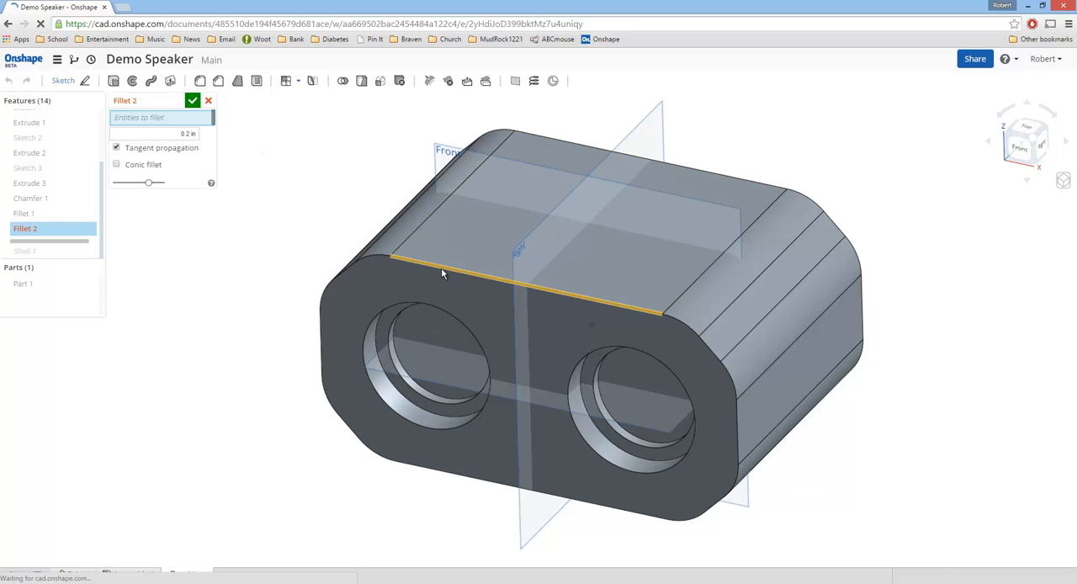
click(776, 189)
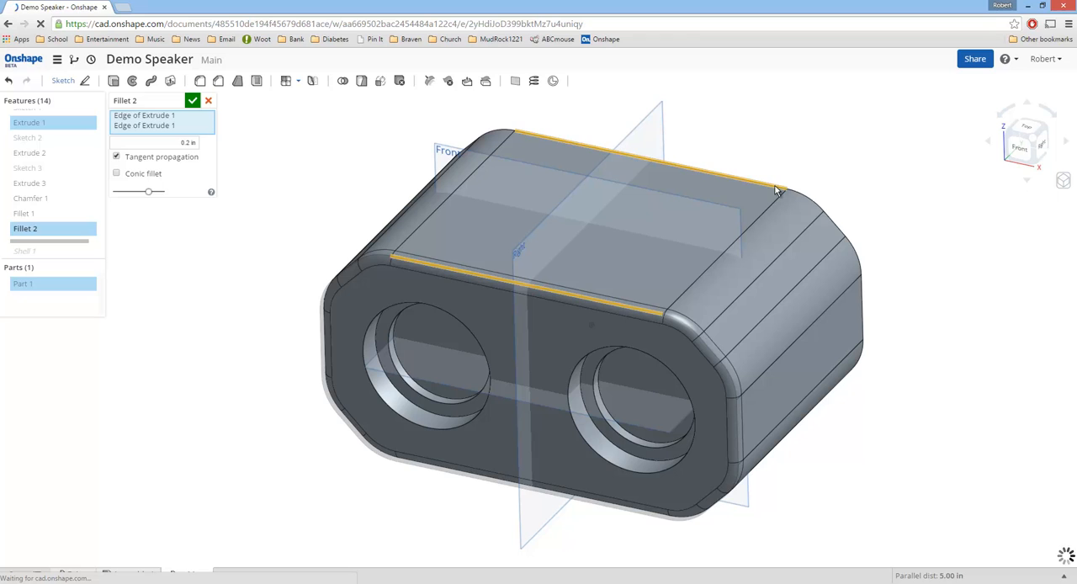
click(193, 101)
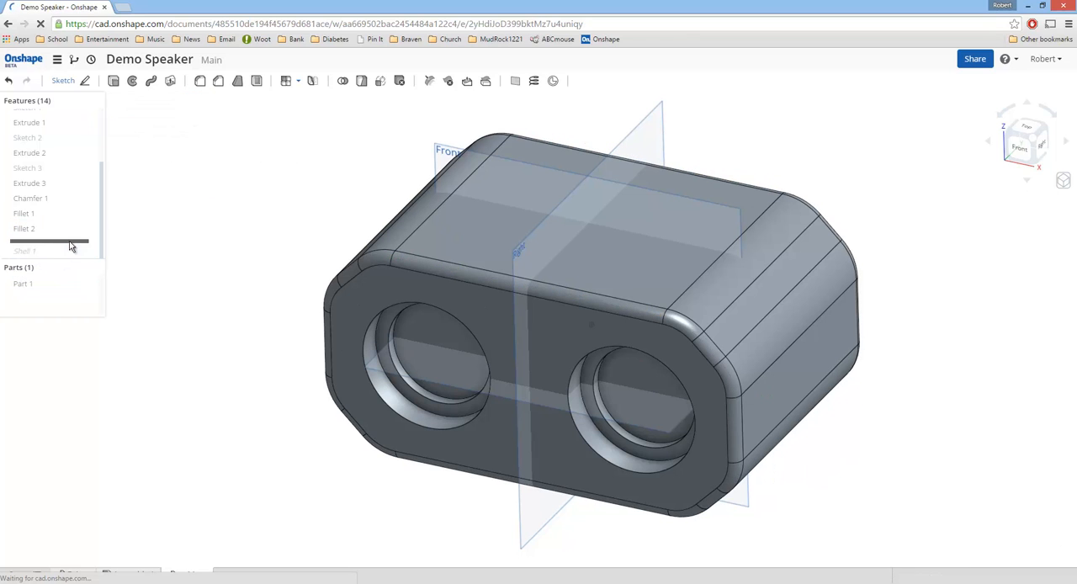
drag(71, 243, 72, 258)
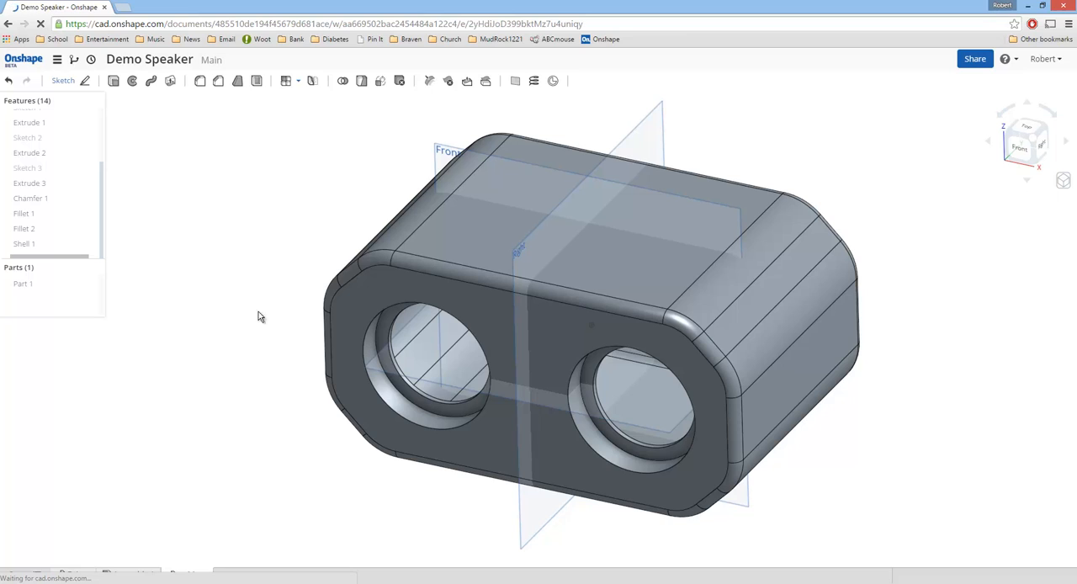
Step: Review the document-level options and the document's list of versions, and close them
click(57, 59)
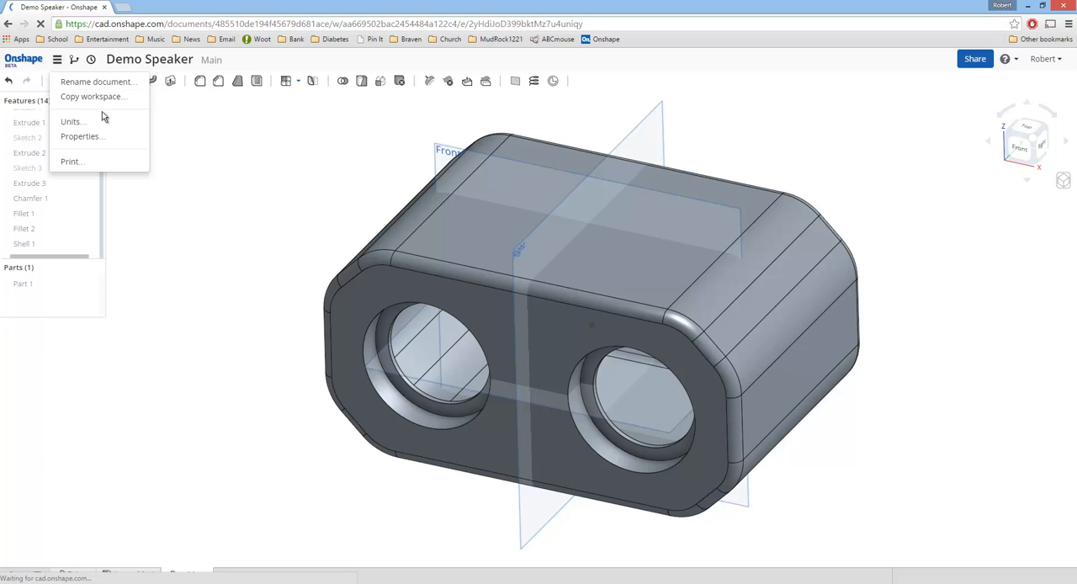
click(190, 250)
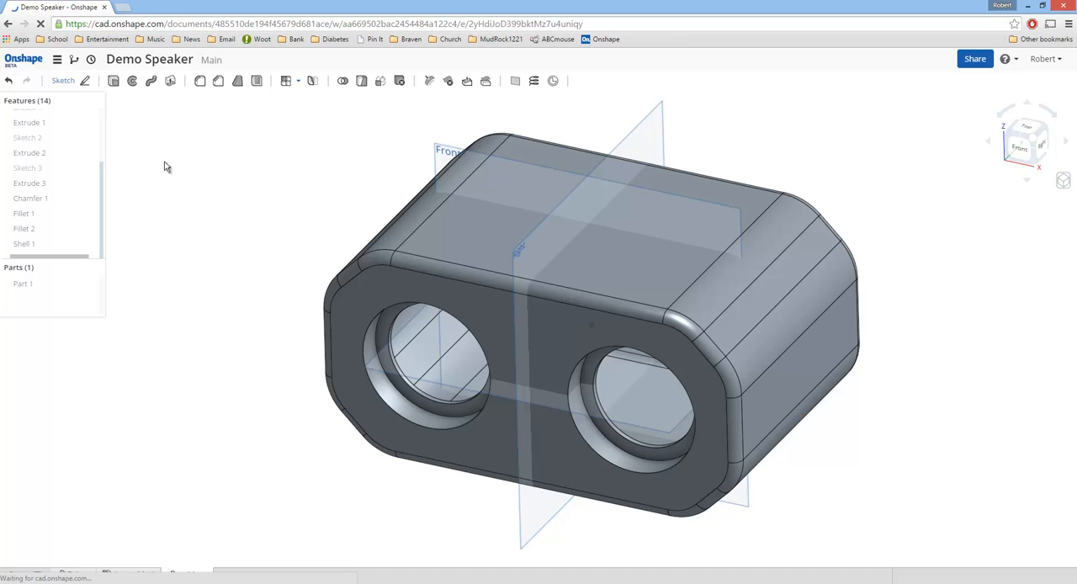
click(75, 63)
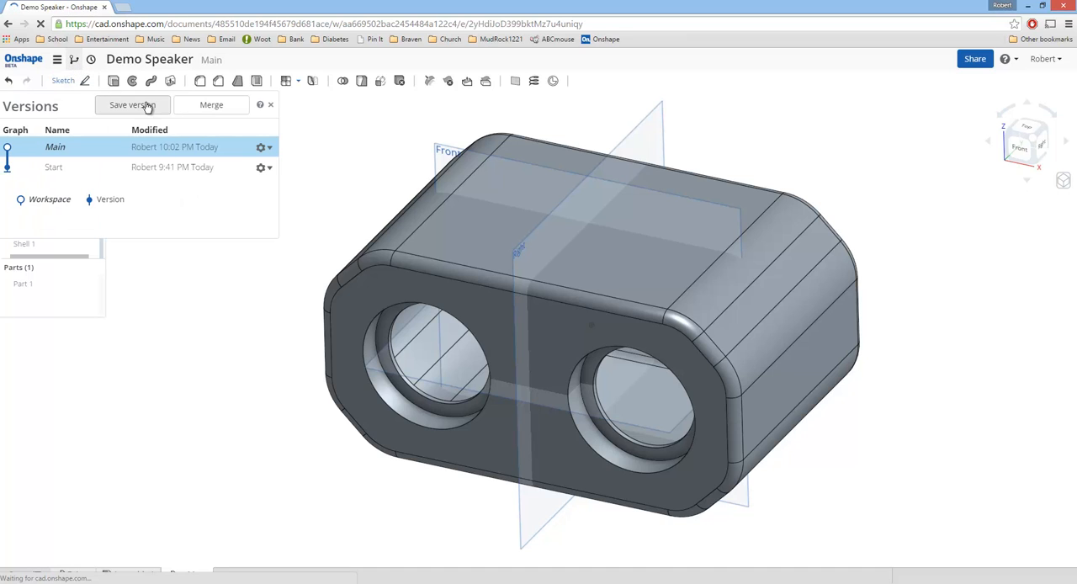
click(269, 105)
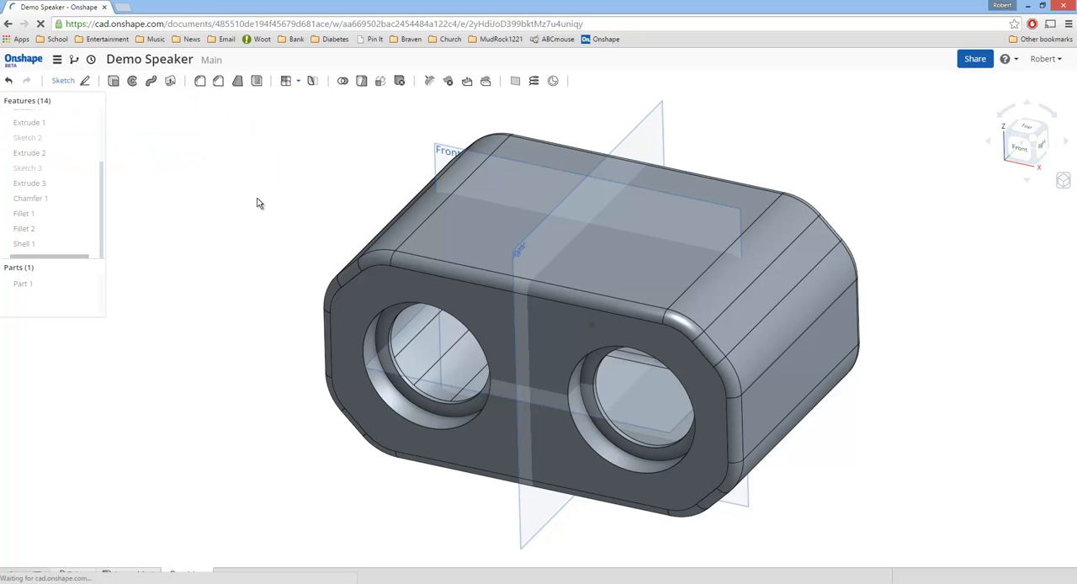